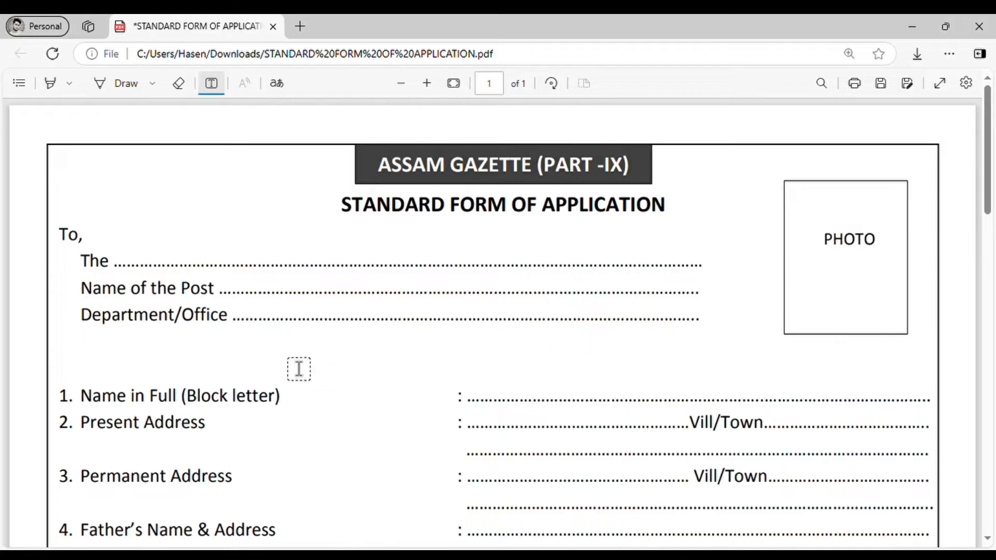
Paste the District & Sessions Judge, Majul office onto the 'The' line, correcting JUUDGE to JUDGE
{"action": "left_click", "coordinate": [147, 267]}
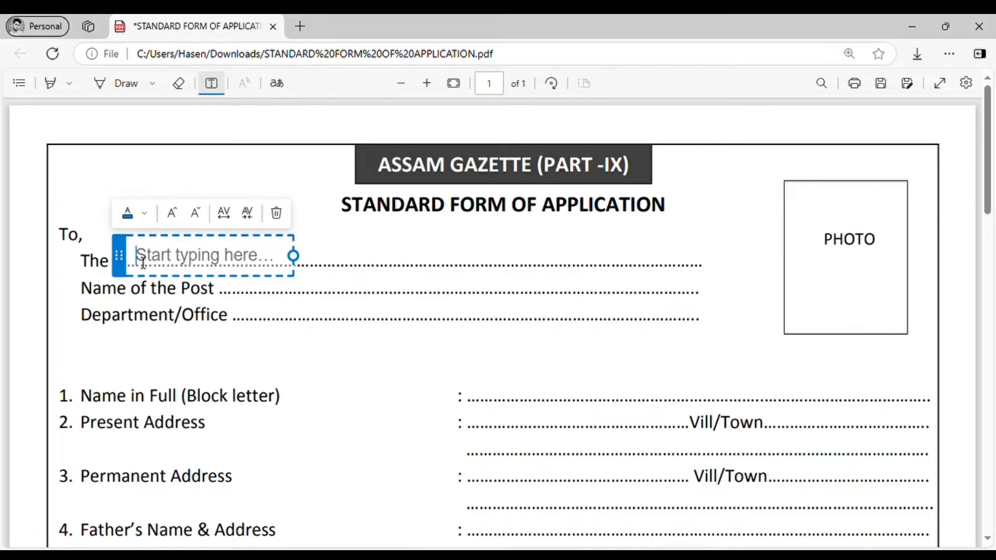
{"action": "type", "text": "OFFICE OF THE DISTRICT & SESSIONS JUUDGE, MAJUL, ASSAM"}
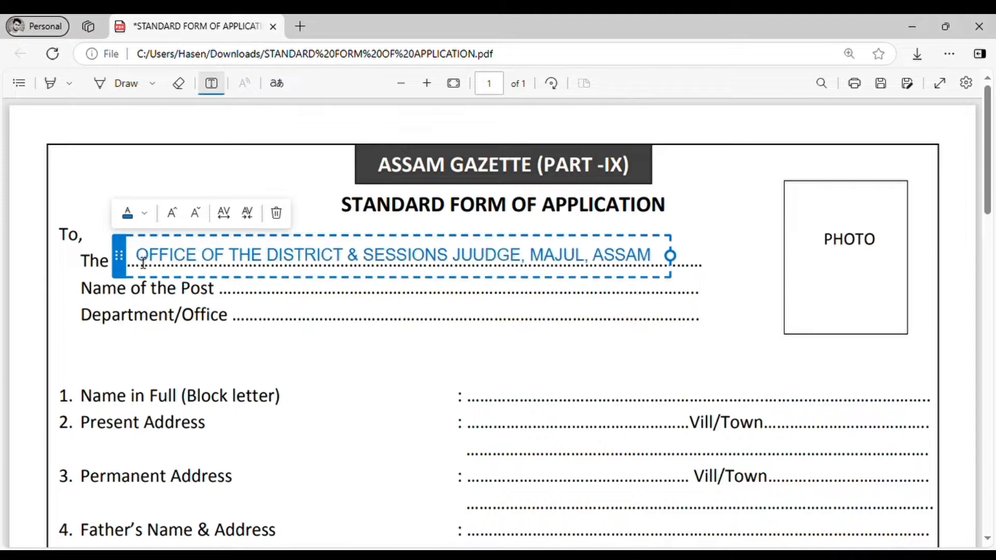
{"action": "left_click", "coordinate": [284, 308]}
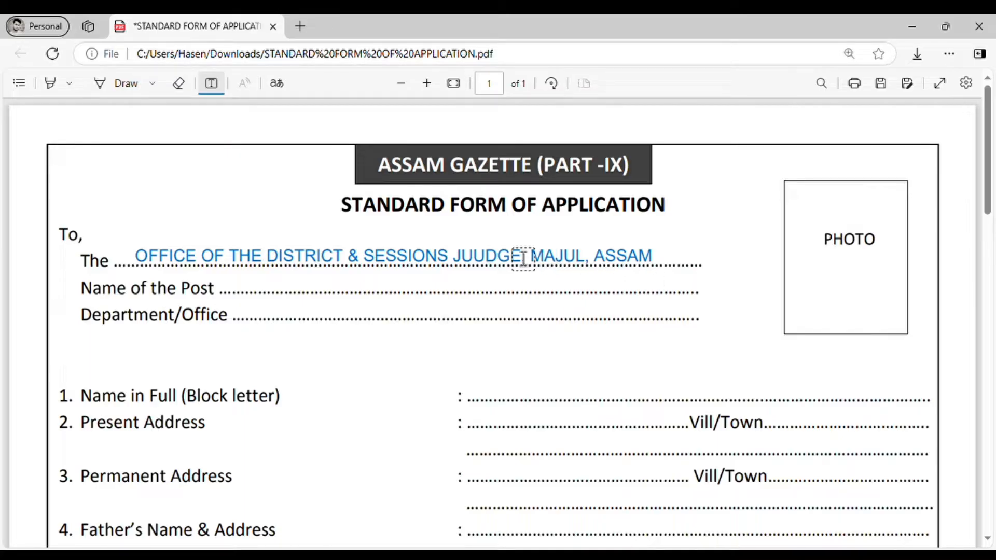
{"action": "left_click", "coordinate": [488, 256]}
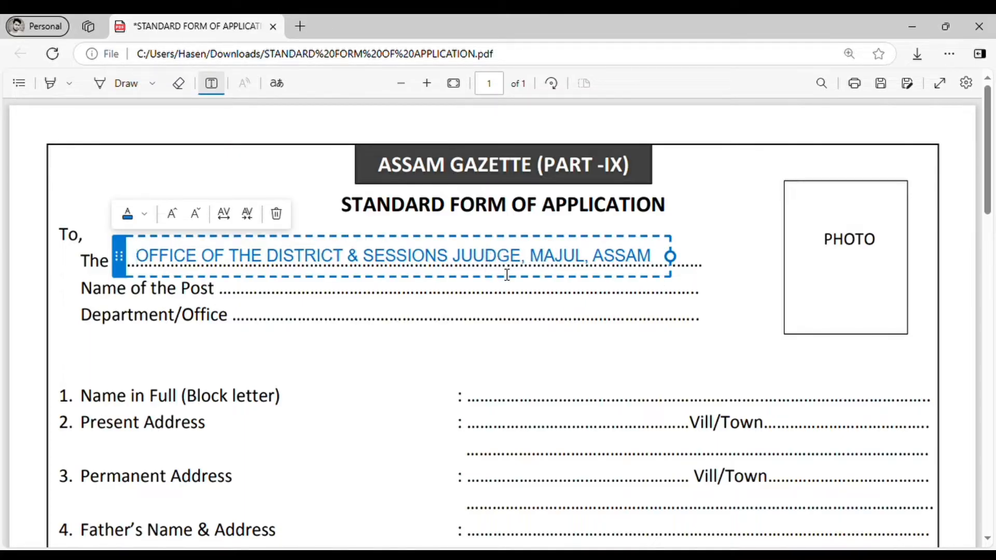
{"action": "key", "text": "BackSpace"}
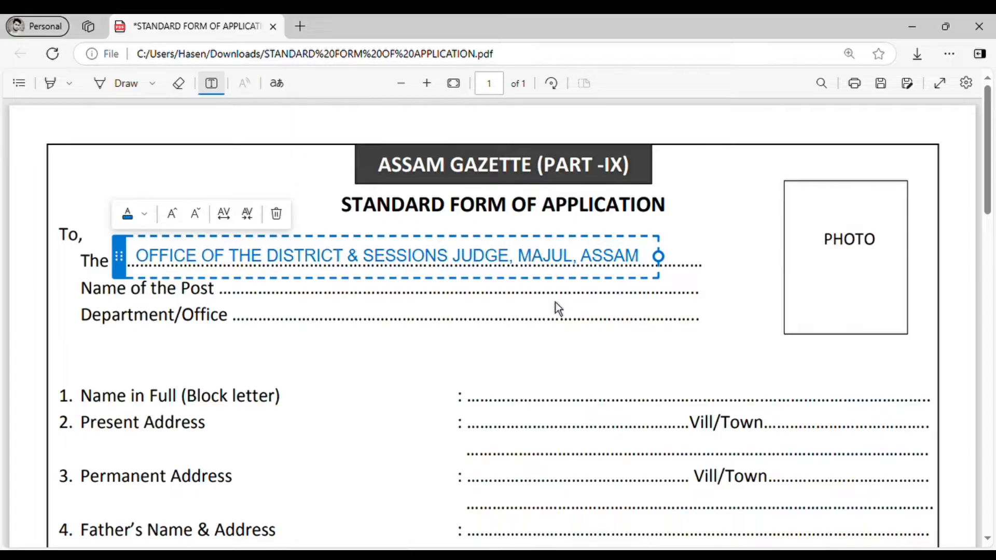
{"action": "left_click", "coordinate": [683, 301]}
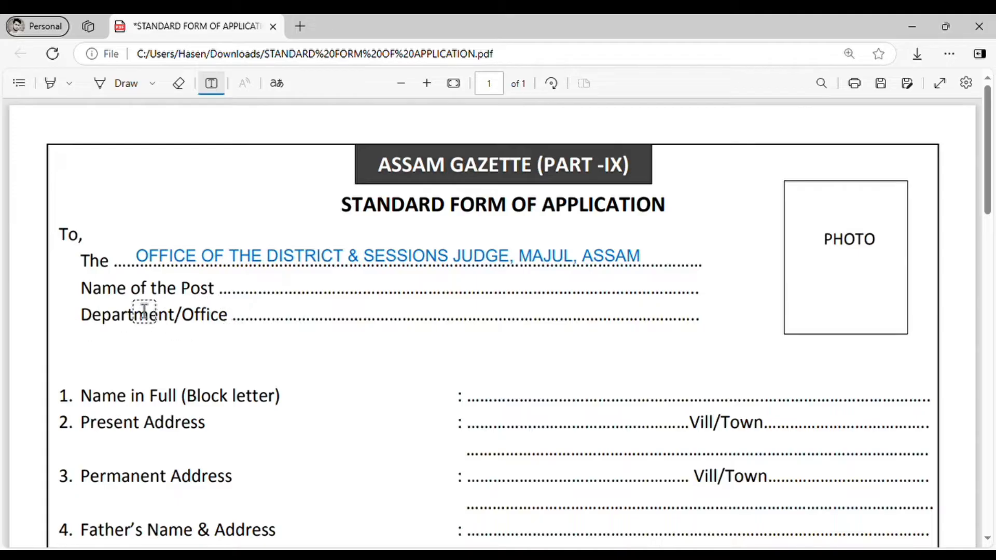
Enter PEON on the Name of the Post line
{"action": "left_click", "coordinate": [258, 291]}
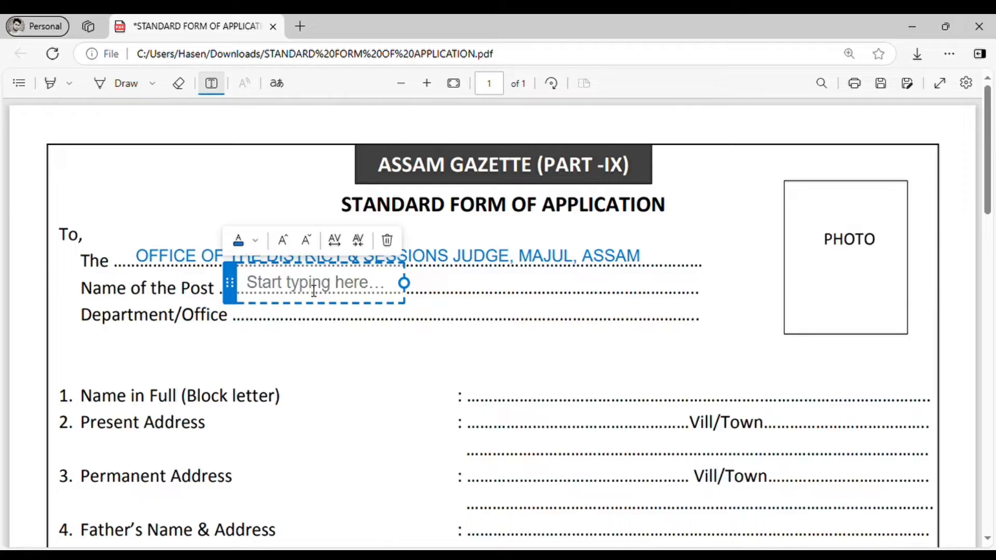
{"action": "type", "text": "P"}
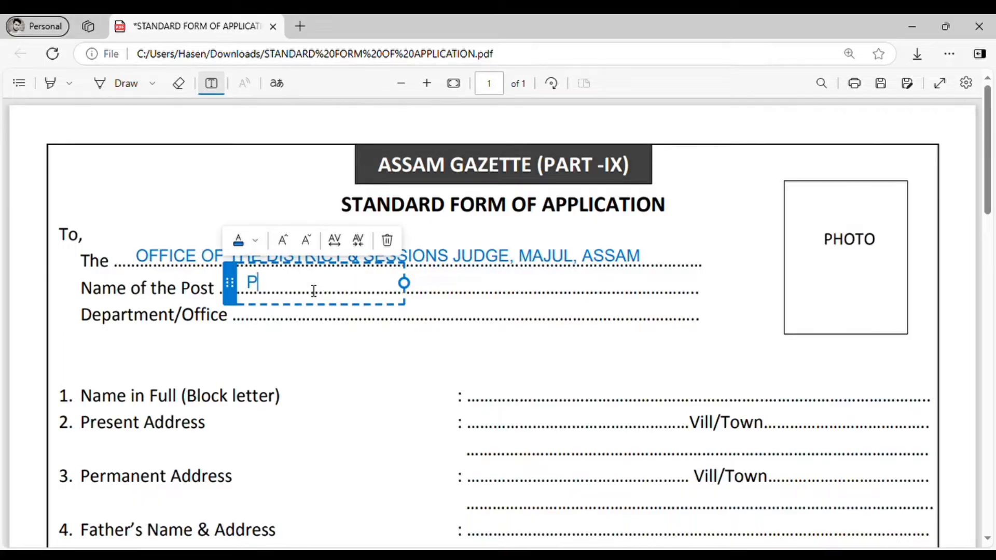
{"action": "type", "text": "EON"}
{"action": "left_click", "coordinate": [509, 318]}
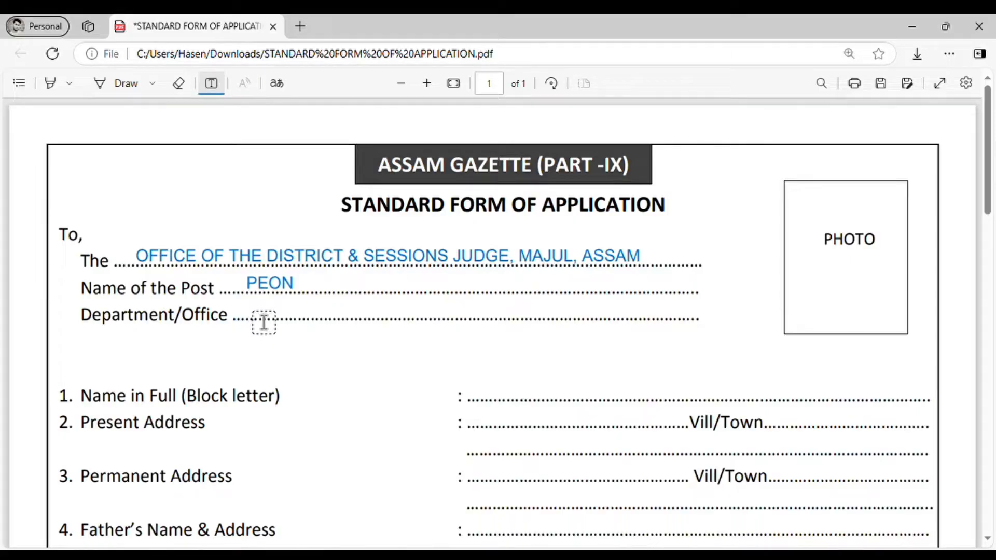
Paste the same office name on the Department/Office line, fixing JUUDGE
{"action": "left_click", "coordinate": [258, 319]}
{"action": "type", "text": "OFFICE OF THE DISTRICT & SESSIONS JUUDGE, MAJUL, ASSAM"}
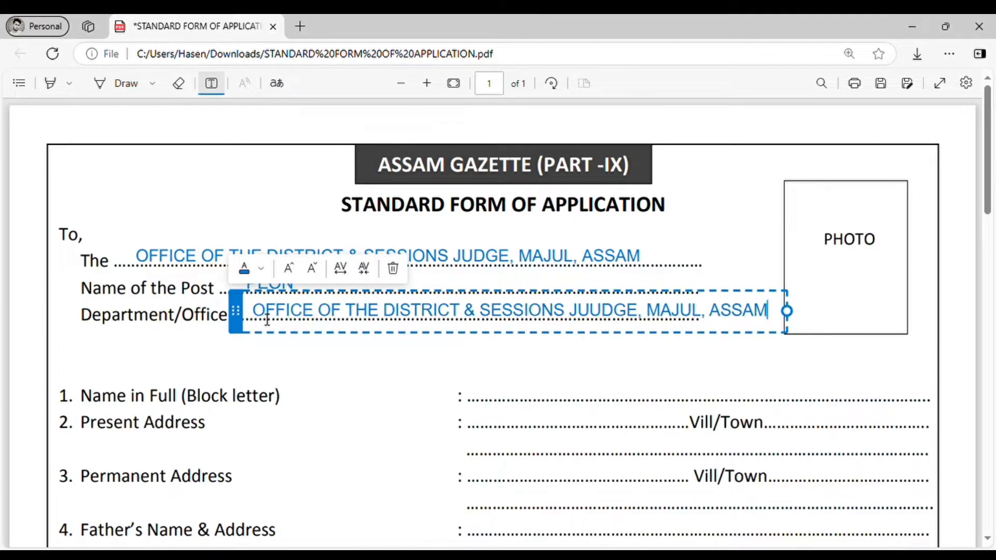
{"action": "left_click", "coordinate": [596, 317]}
{"action": "key", "text": "BackSpace"}
{"action": "left_click", "coordinate": [529, 373]}
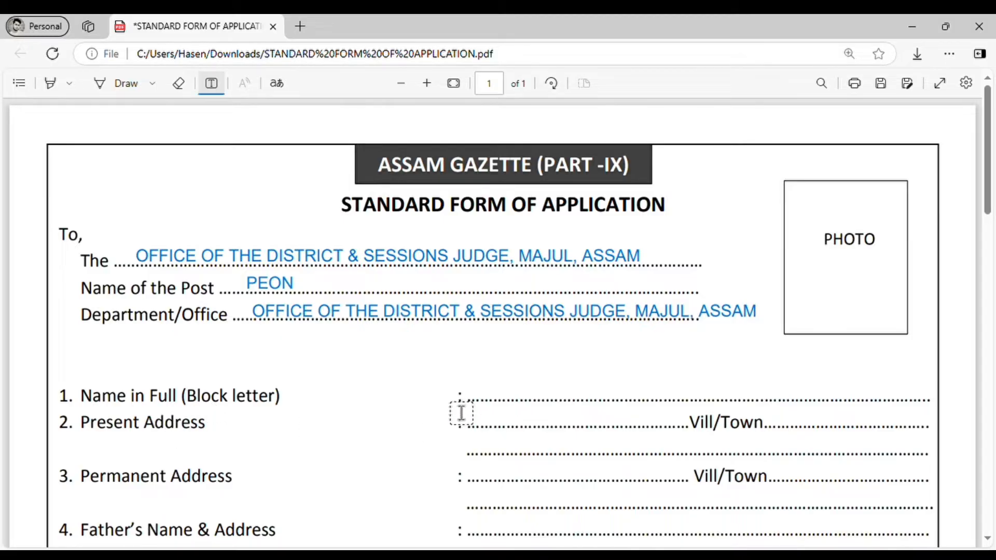
Type the applicant's full name on the Name in Full line
{"action": "left_click", "coordinate": [492, 403]}
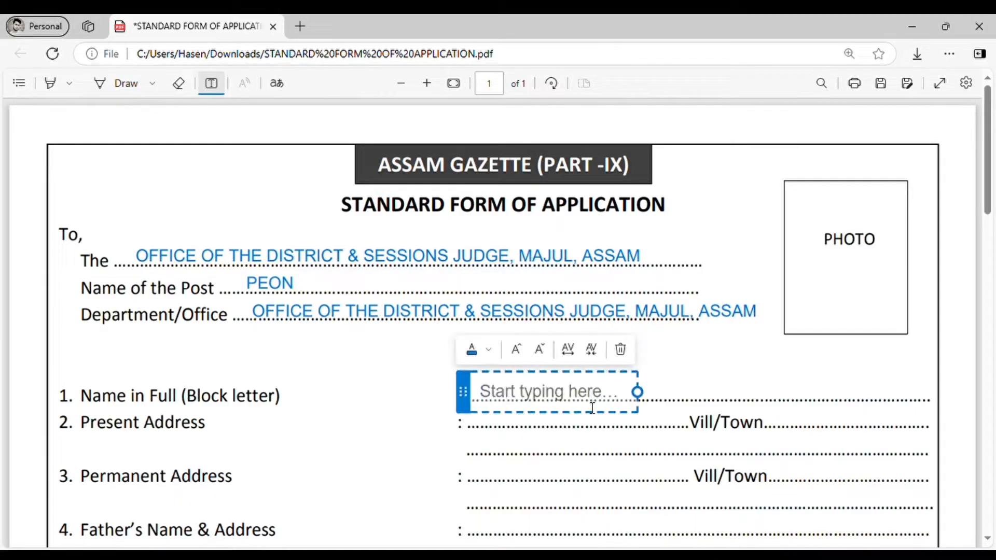
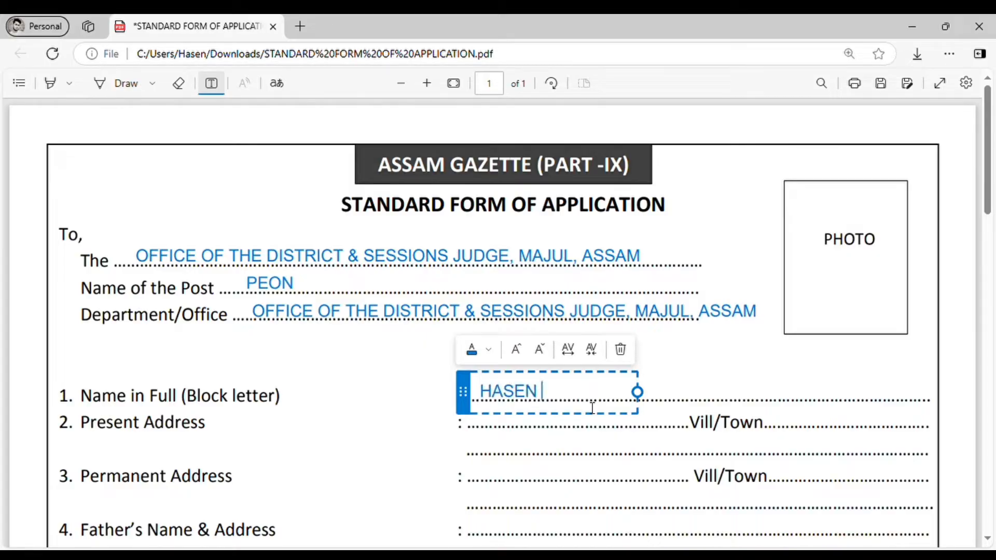
{"action": "left_click", "coordinate": [623, 433]}
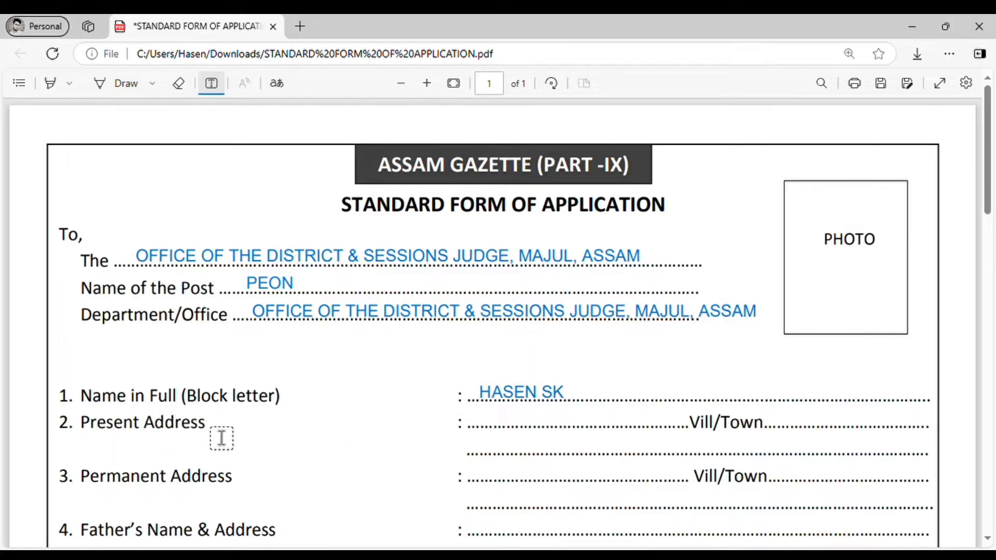
Enter KHARUPETIA on both the Present Address and Vill/Town lines, fixing typos
{"action": "left_click", "coordinate": [490, 432]}
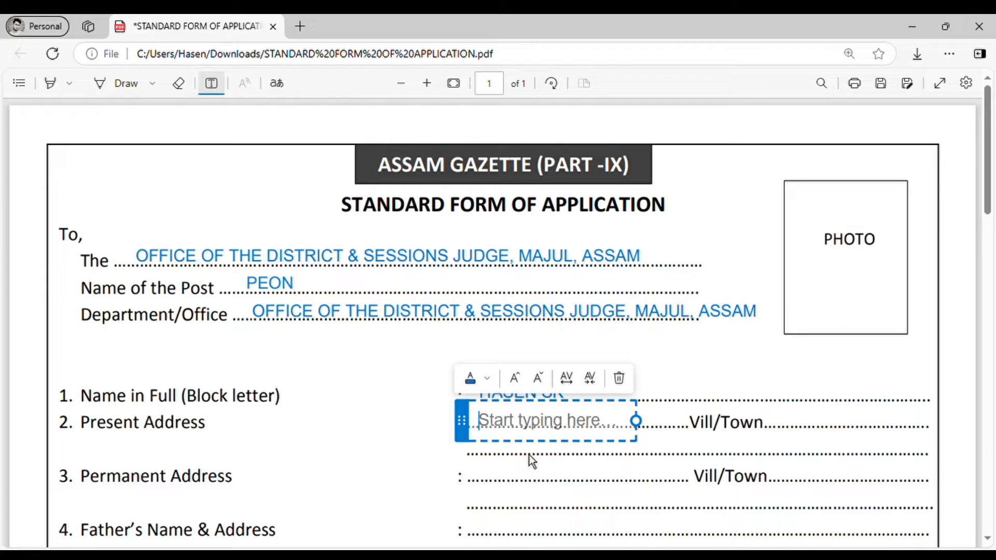
{"action": "type", "text": "KHAR"}
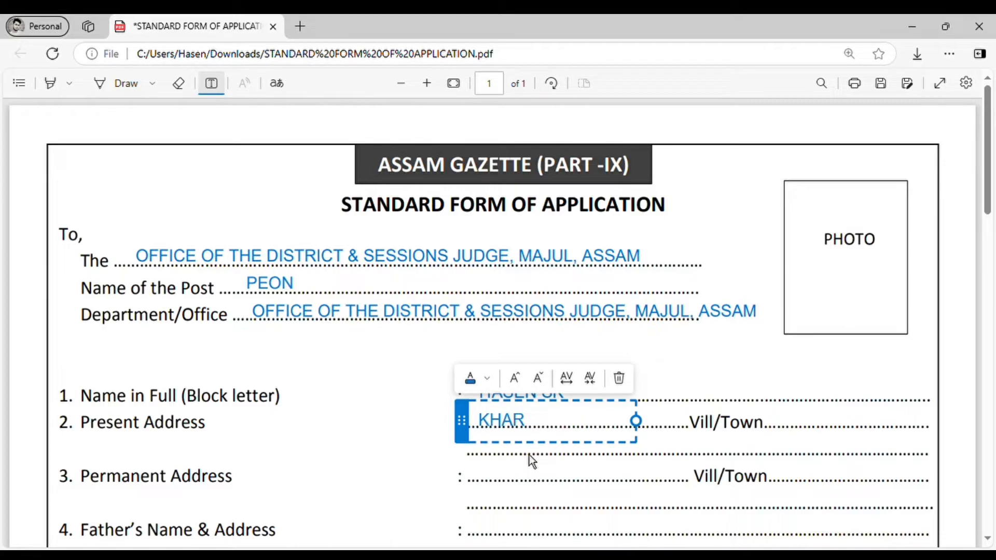
{"action": "type", "text": "UPETIS"}
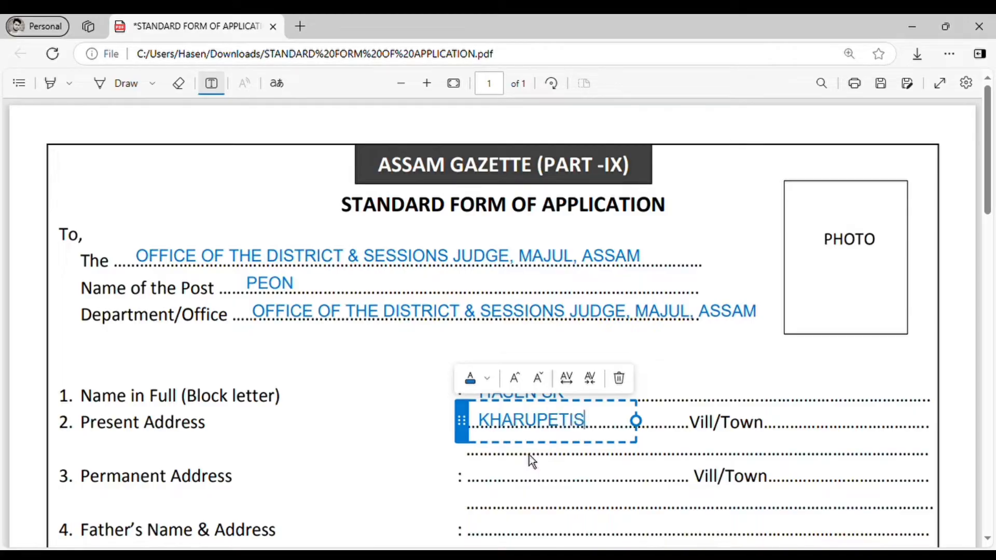
{"action": "key", "text": "BackSpace"}
{"action": "type", "text": "A"}
{"action": "left_click", "coordinate": [799, 436]}
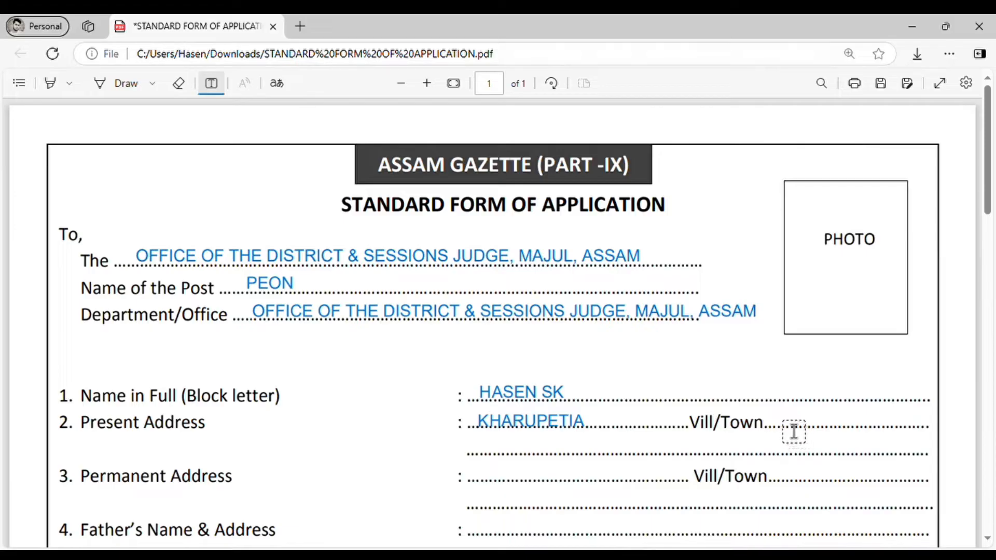
{"action": "left_click", "coordinate": [796, 435]}
{"action": "type", "text": "KH"}
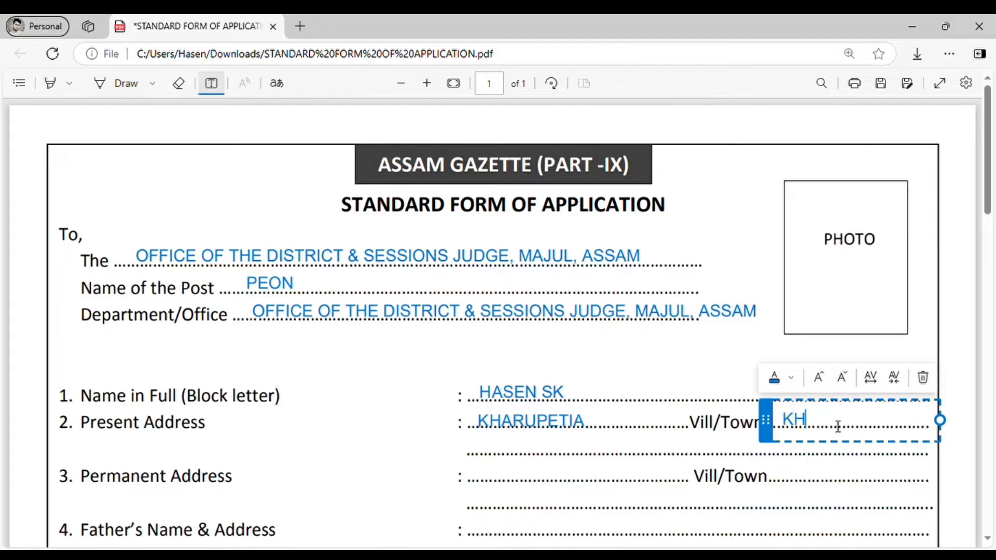
{"action": "type", "text": "ARUPETIA"}
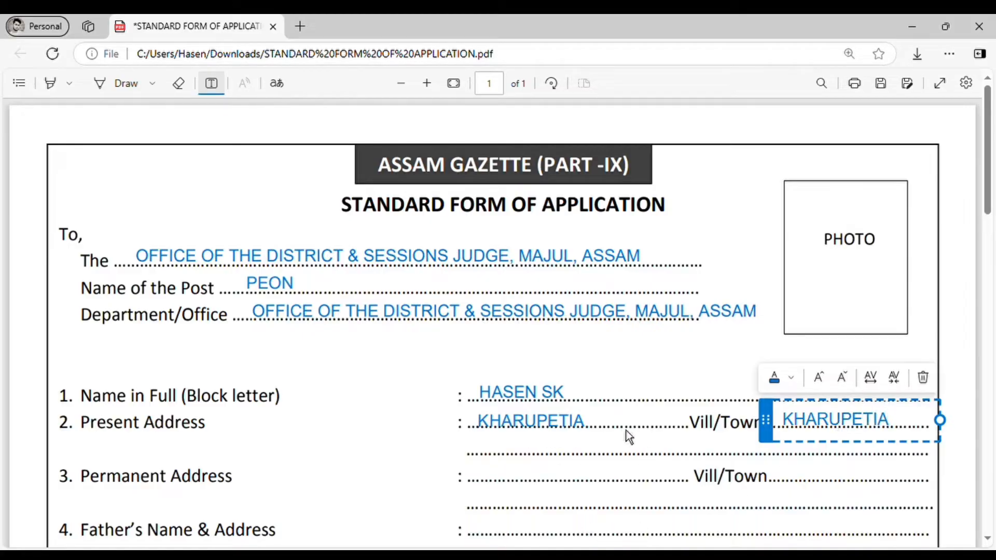
{"action": "left_click", "coordinate": [488, 470]}
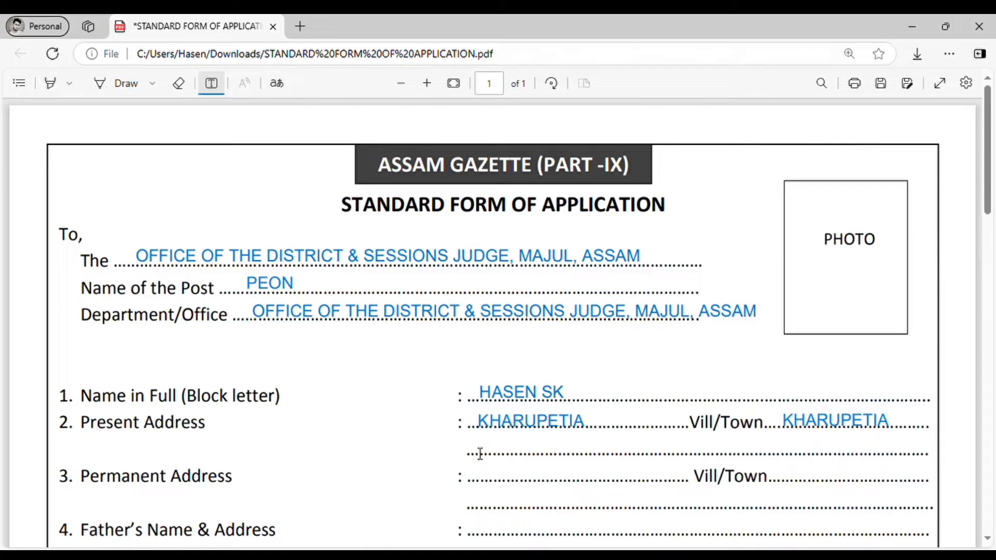
Add PO- and PS- entries on the second Present Address line
{"action": "left_click", "coordinate": [480, 454]}
{"action": "type", "text": "PO"}
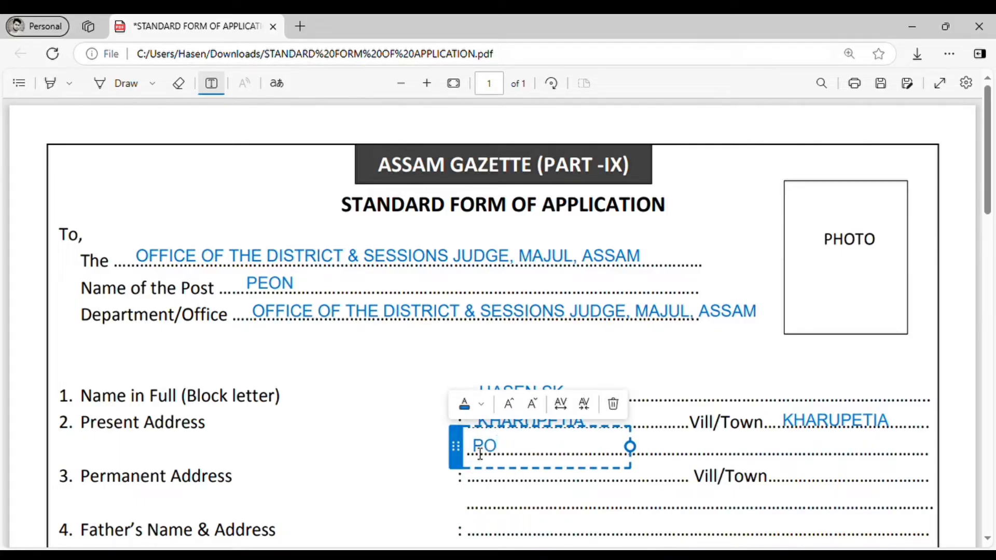
{"action": "type", "text": "-"}
{"action": "left_click", "coordinate": [626, 493]}
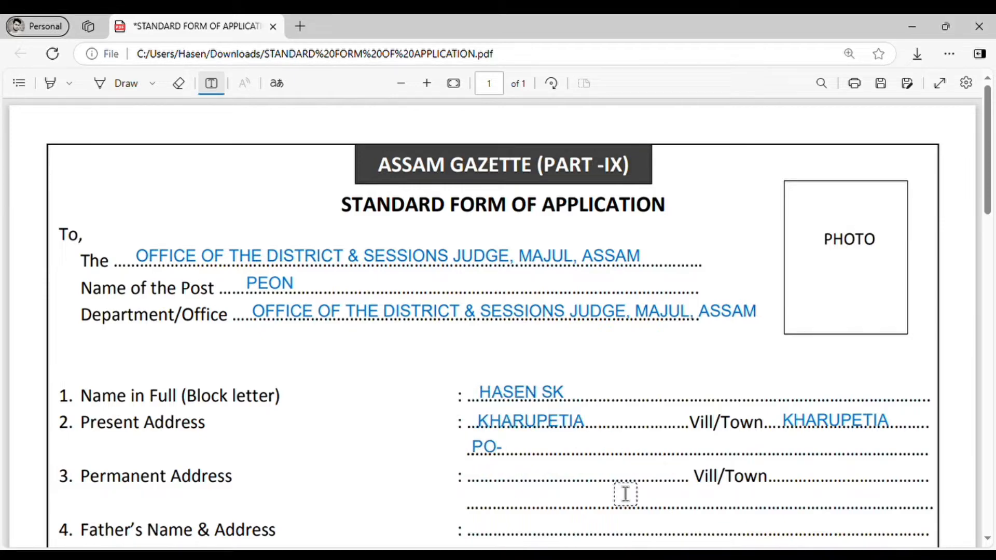
{"action": "left_click", "coordinate": [540, 458]}
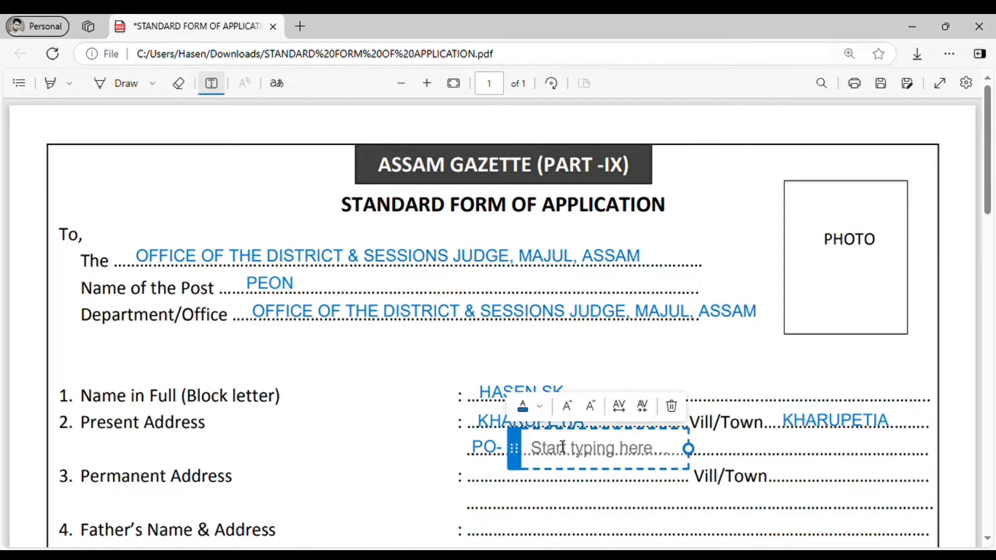
{"action": "type", "text": "PS"}
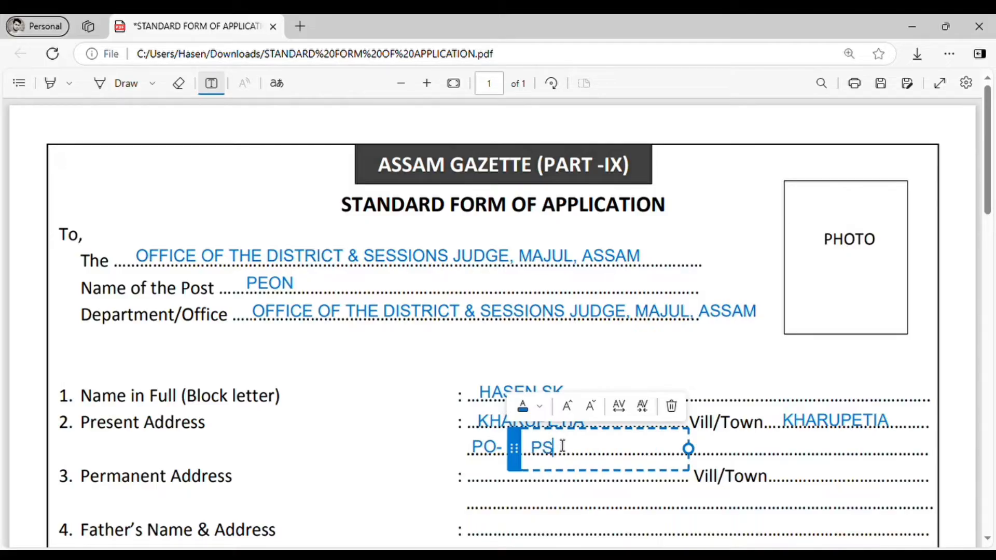
{"action": "type", "text": "-"}
{"action": "left_click", "coordinate": [749, 460]}
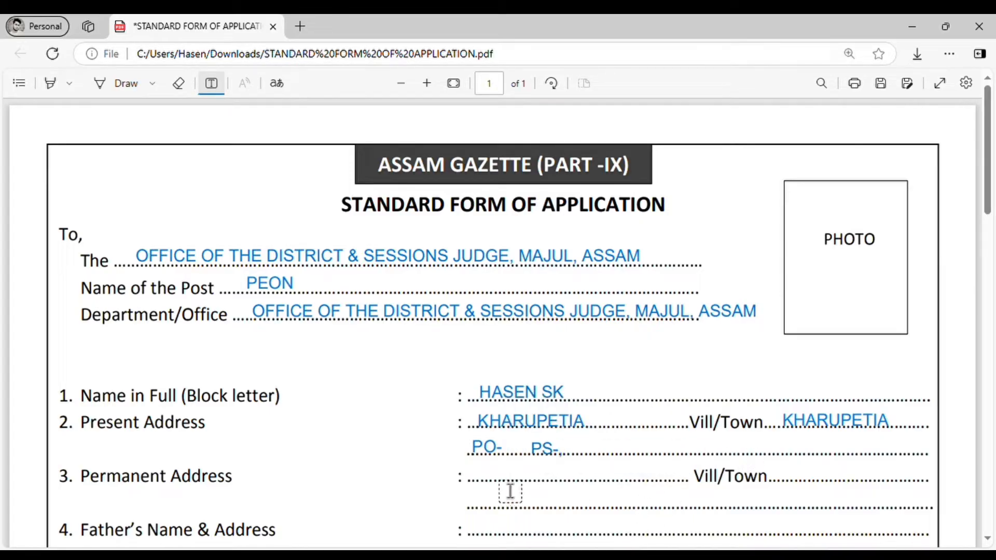
Add DIST-, STATE- and PIN NO. entries after PS- on that line
{"action": "left_click", "coordinate": [604, 459]}
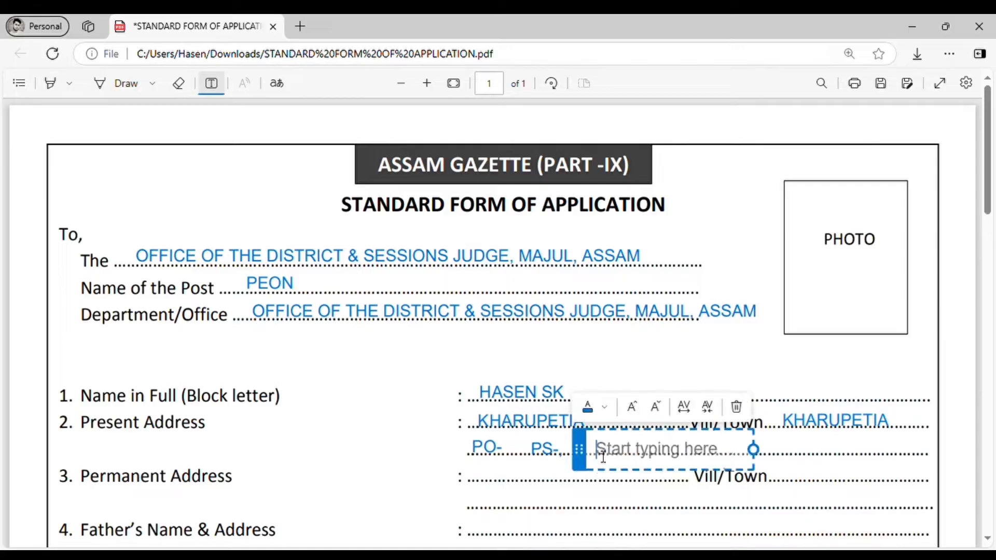
{"action": "type", "text": "DIST"}
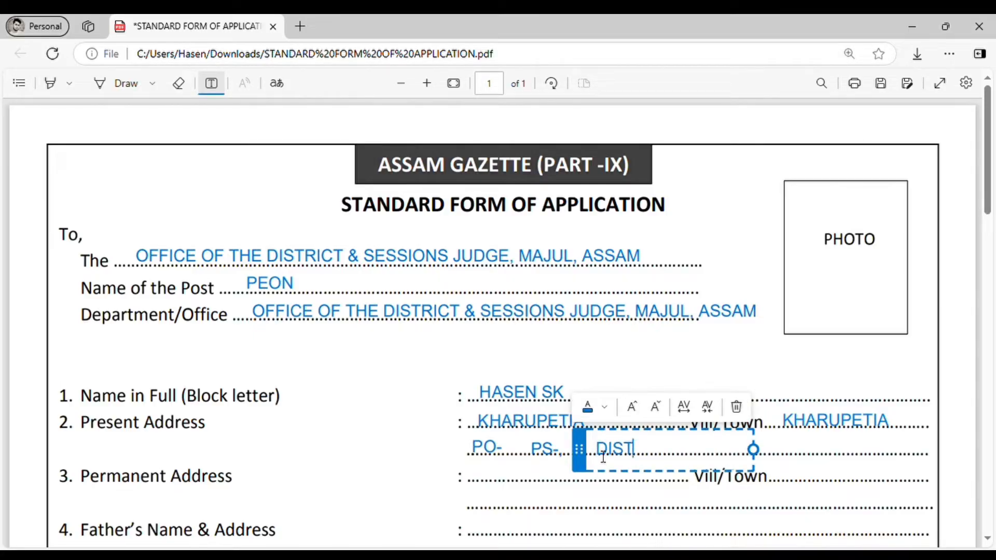
{"action": "type", "text": "-,"}
{"action": "left_click", "coordinate": [757, 457]}
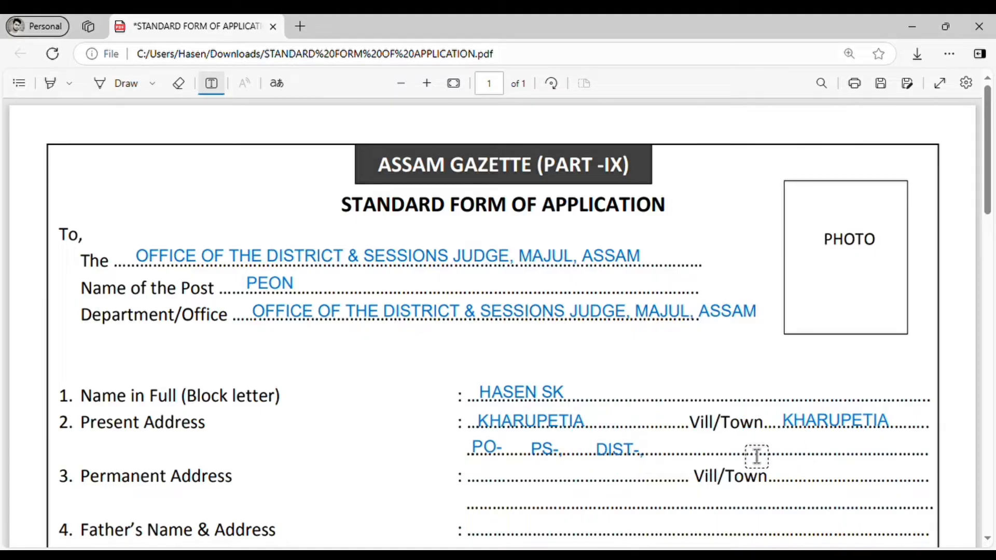
{"action": "left_click", "coordinate": [693, 453]}
{"action": "type", "text": "S"}
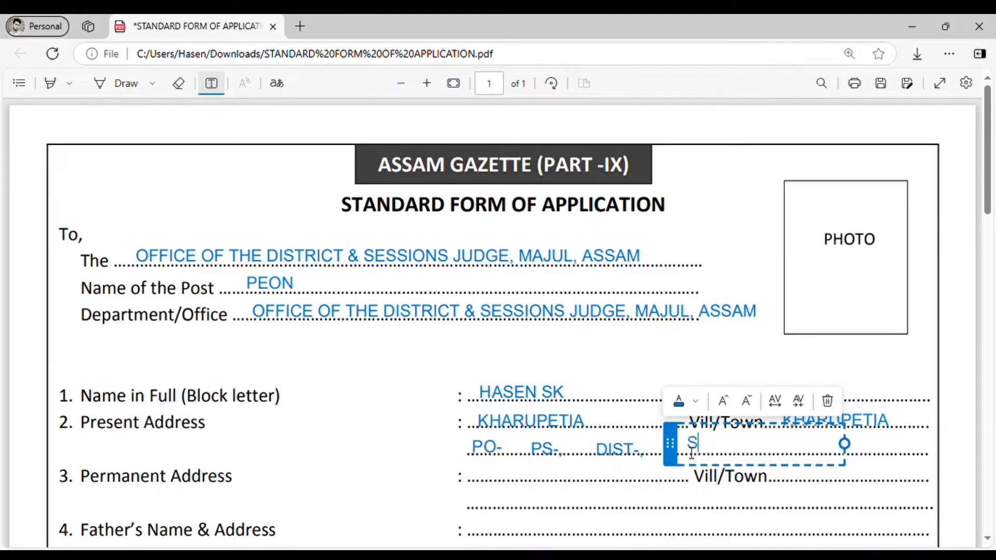
{"action": "type", "text": "TATE-,"}
{"action": "left_click", "coordinate": [636, 474]}
{"action": "left_click", "coordinate": [793, 458]}
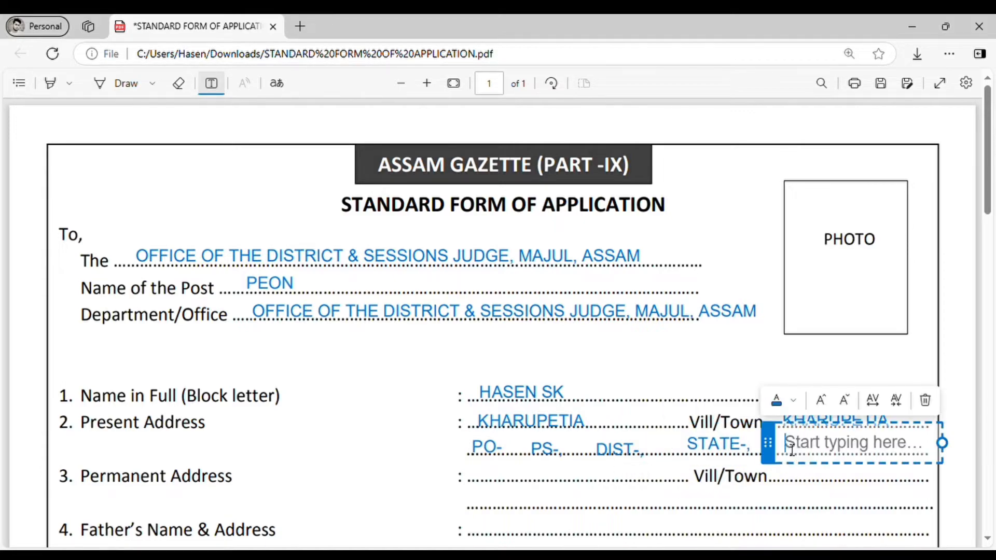
{"action": "type", "text": "PI"}
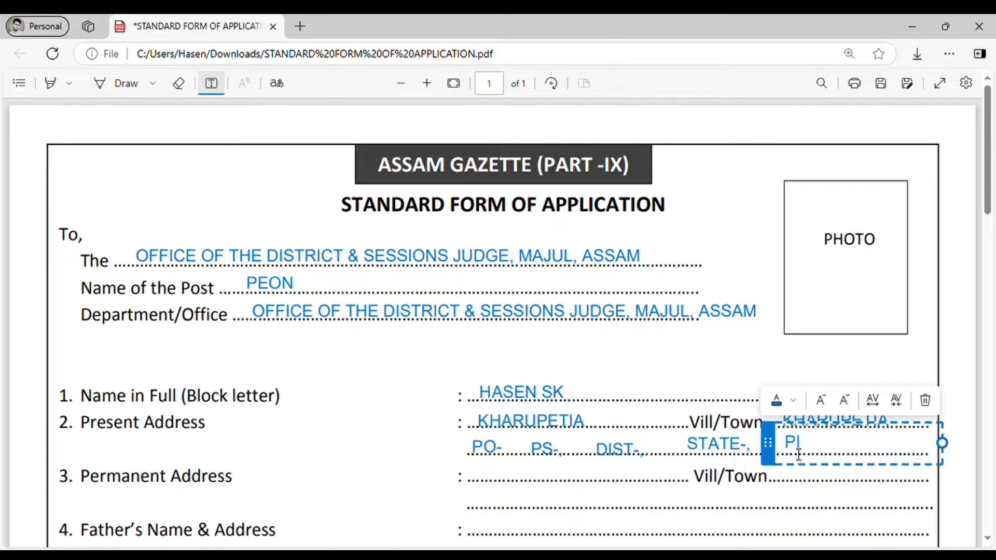
{"action": "type", "text": "N NO."}
{"action": "left_click", "coordinate": [656, 498]}
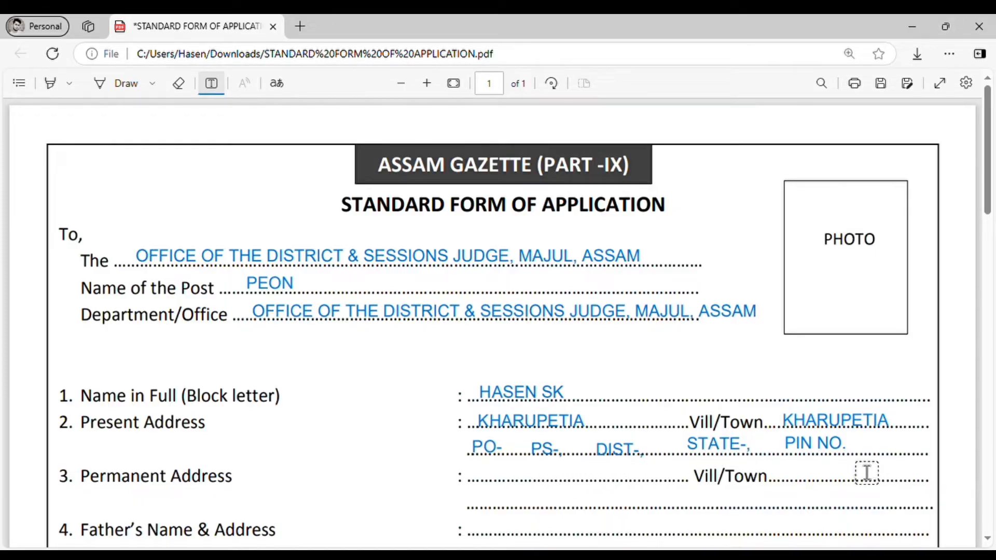
Type FATHER'S on item 4's Father's Name & Address line
{"action": "scroll", "coordinate": [284, 506], "scroll_direction": "down", "scroll_amount": 2}
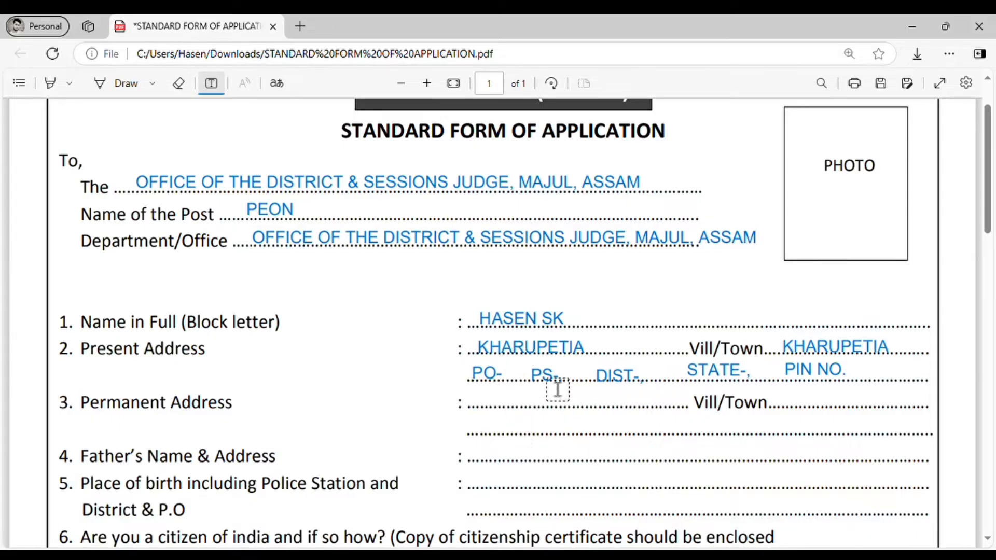
{"action": "scroll", "coordinate": [561, 418], "scroll_direction": "down", "scroll_amount": 1}
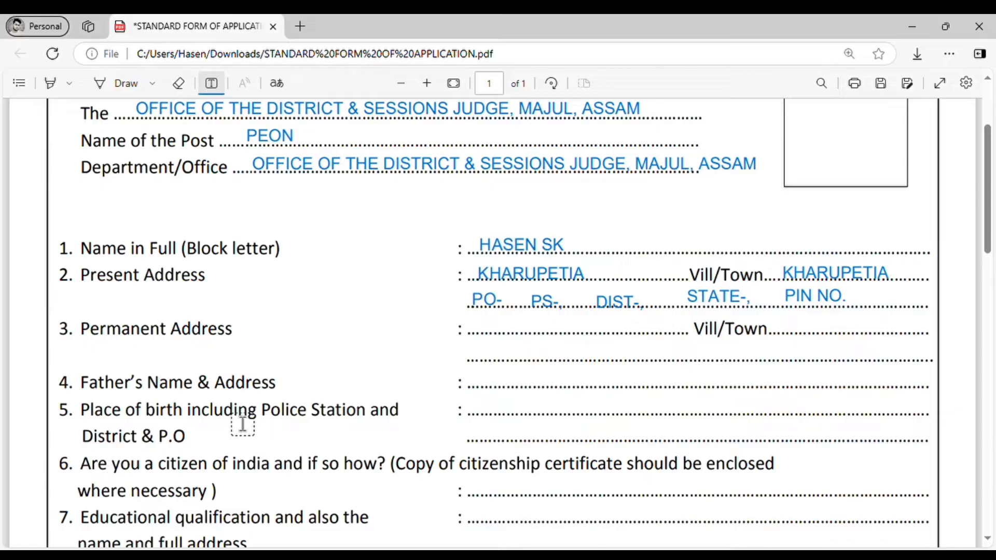
{"action": "left_click", "coordinate": [492, 391]}
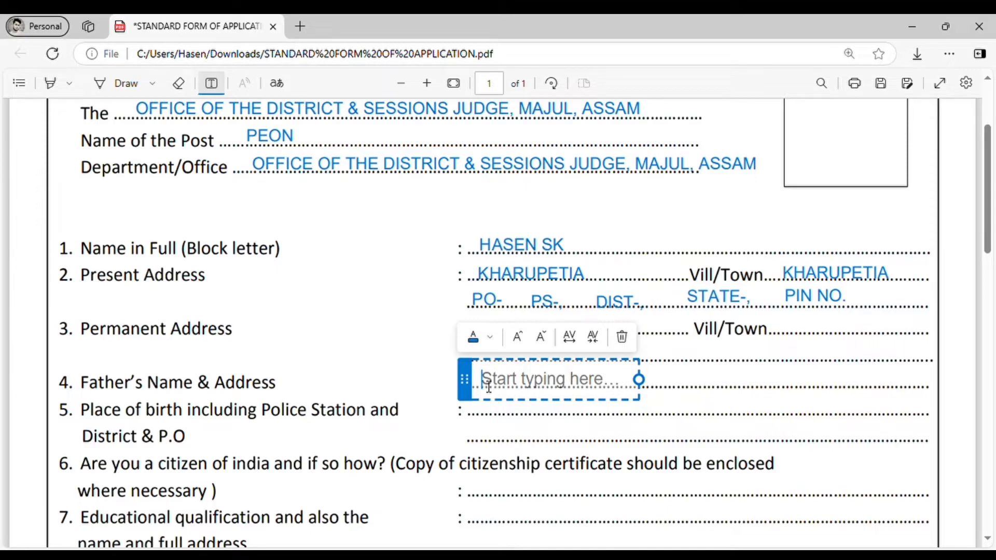
{"action": "type", "text": "FA"}
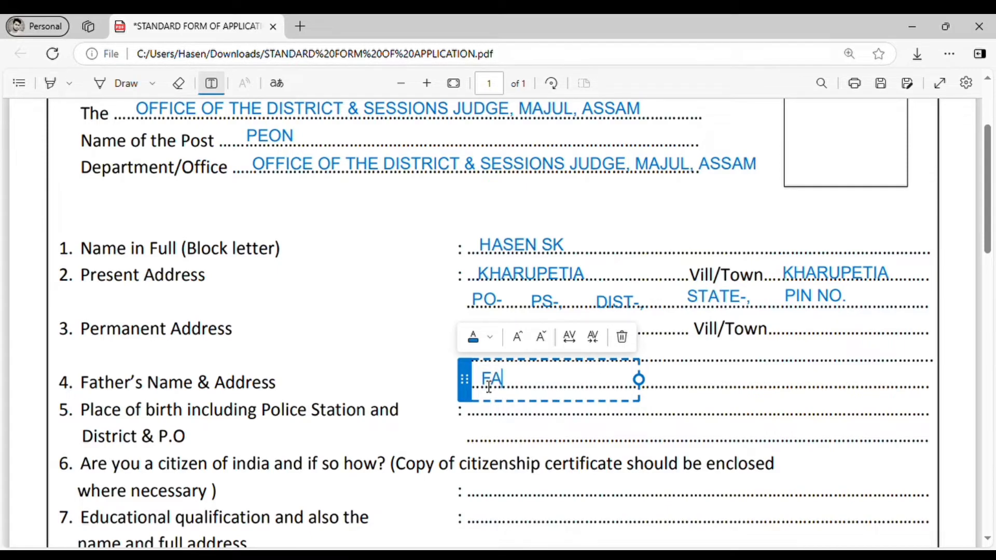
{"action": "type", "text": "THER'S ,"}
{"action": "left_click", "coordinate": [692, 376]}
Add VILL/TOWN after FATHER'S, undoing a mistaken KHARUPETIA entry
{"action": "left_click", "coordinate": [620, 387]}
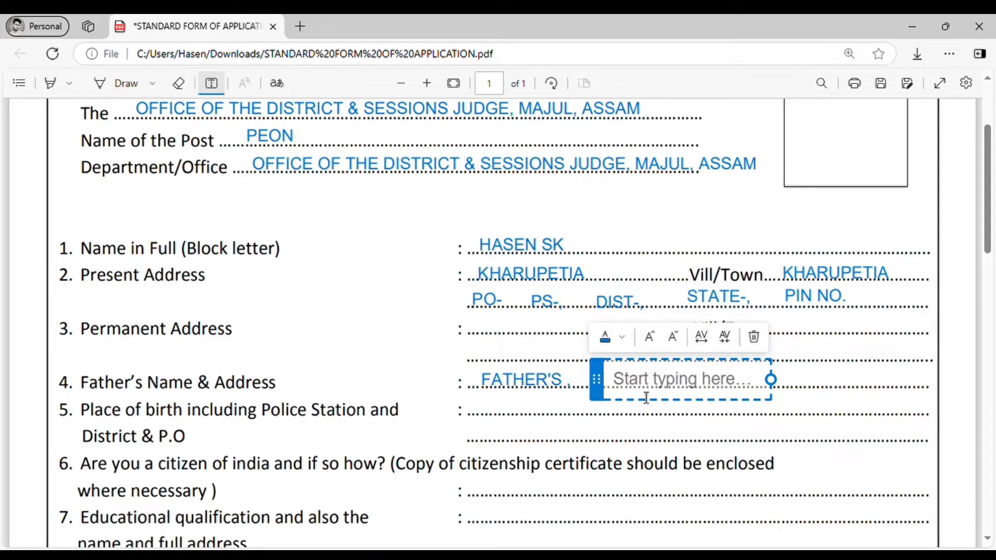
{"action": "type", "text": "K"}
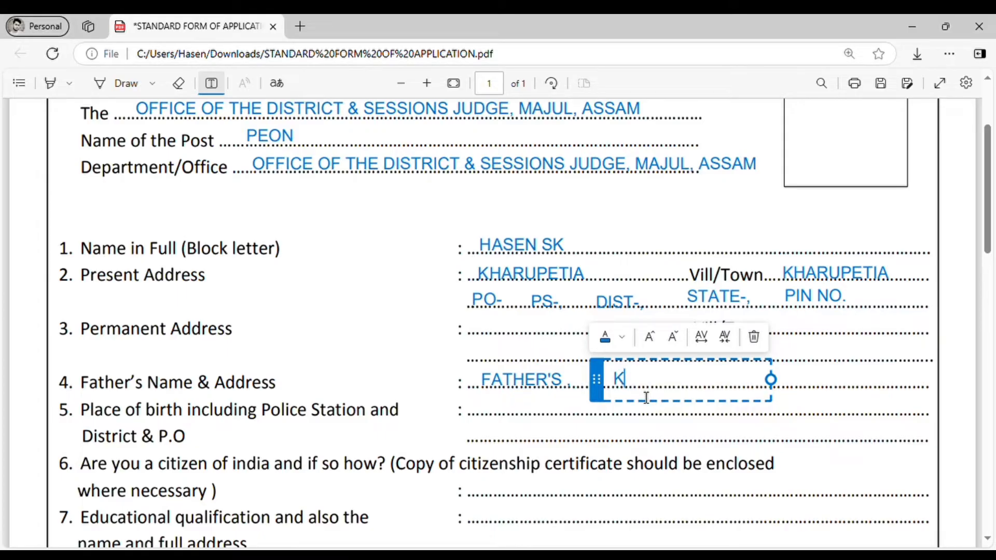
{"action": "type", "text": "HARUPETA"}
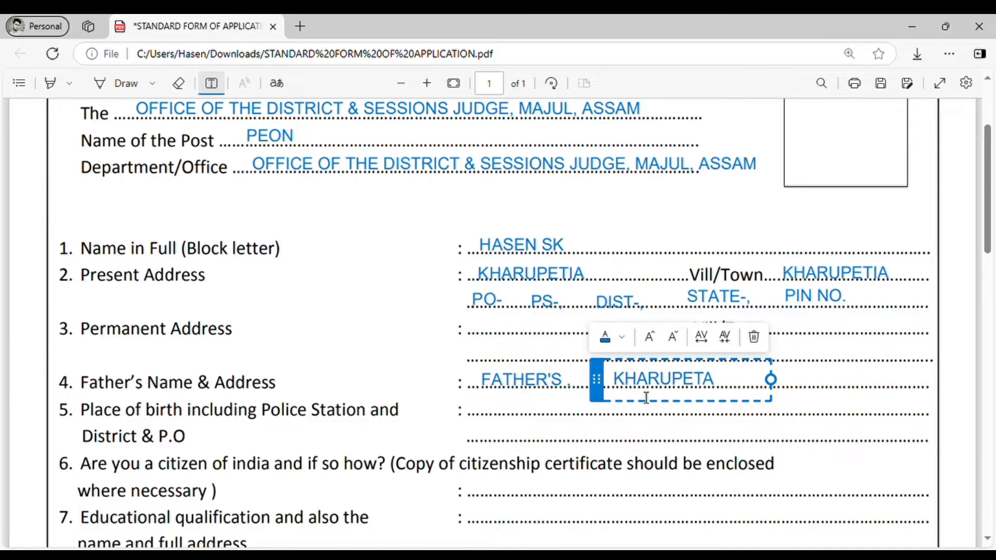
{"action": "key", "text": "BackSpace"}
{"action": "type", "text": "IA"}
{"action": "left_click", "coordinate": [540, 421]}
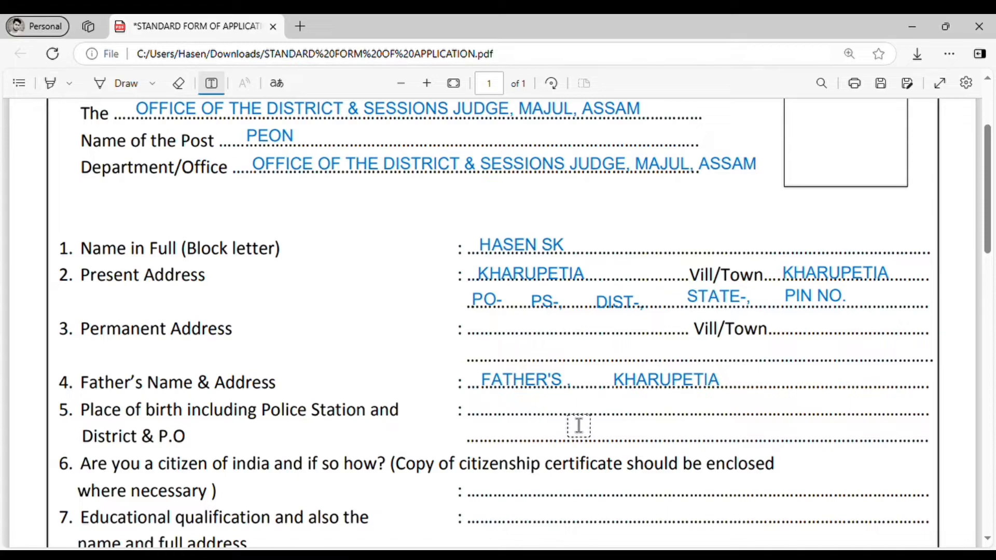
{"action": "key", "text": "ctrl+z"}
{"action": "scroll", "coordinate": [803, 372], "scroll_direction": "down", "scroll_amount": 1}
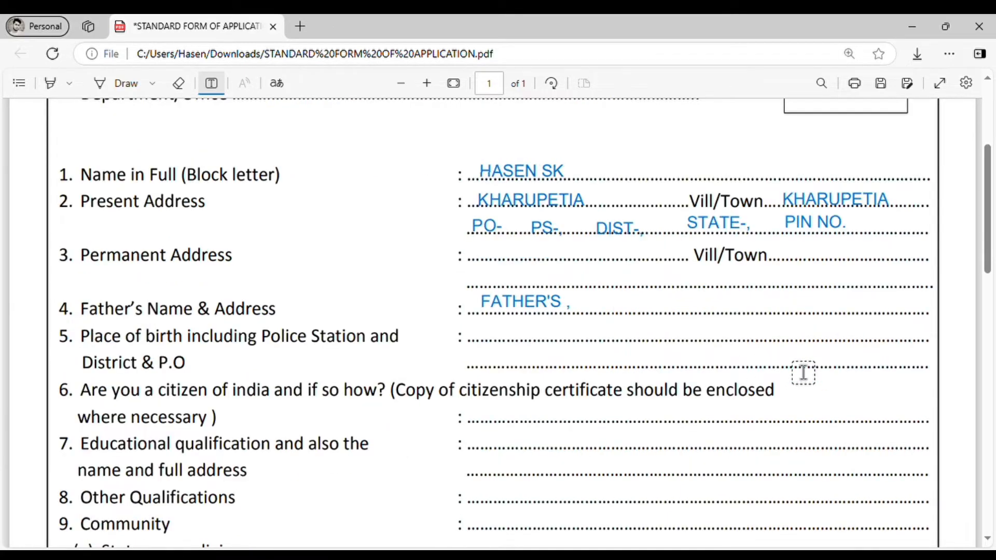
{"action": "left_click", "coordinate": [599, 310]}
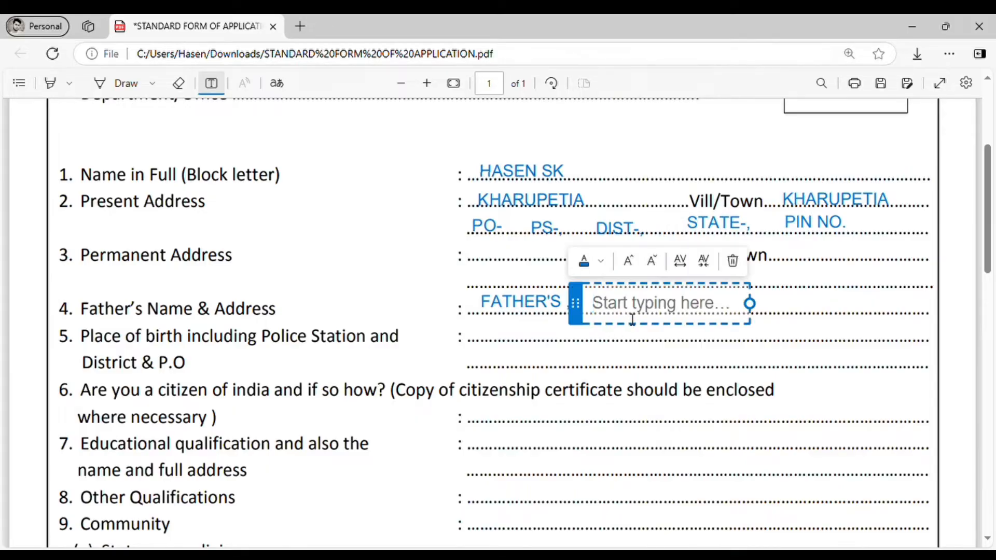
{"action": "type", "text": "VILL/TOWN"}
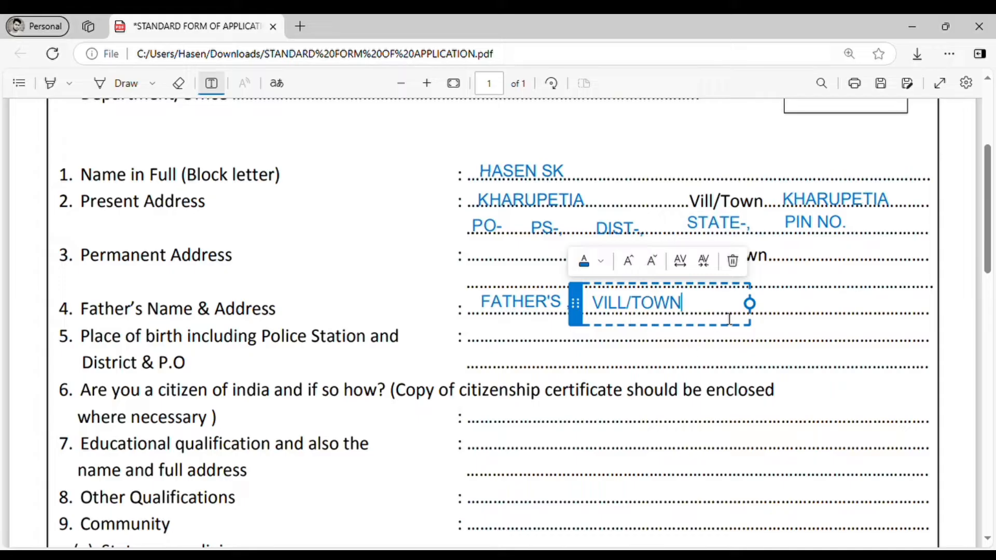
{"action": "left_click", "coordinate": [835, 337]}
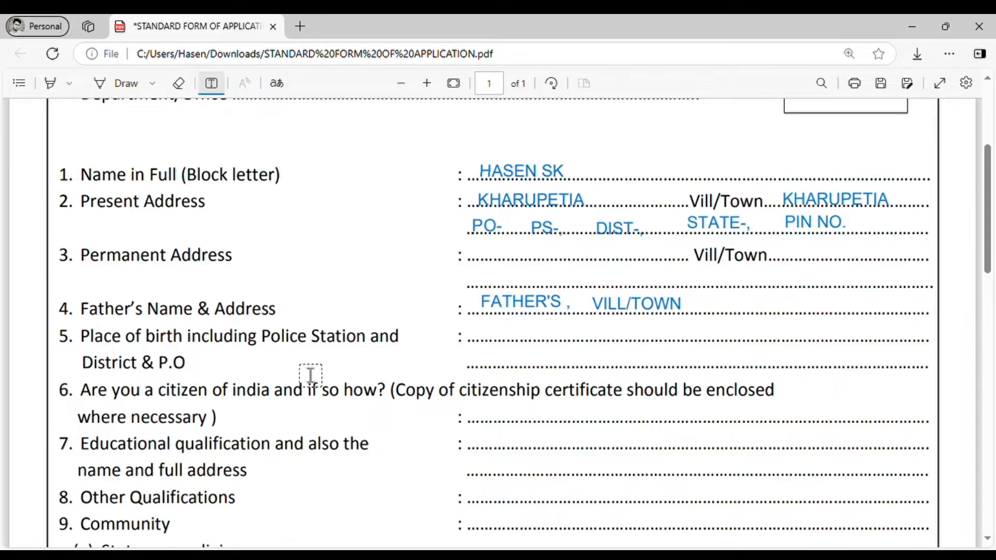
Add VILL/TOWN, PS-, DIST- and PO entries on item 5's Place of Birth line
{"action": "left_click", "coordinate": [488, 340]}
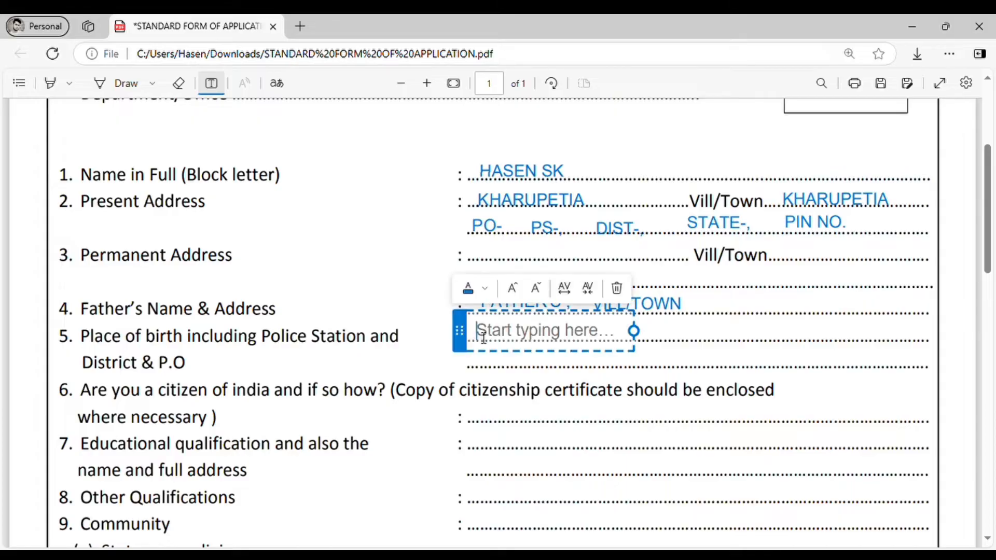
{"action": "type", "text": "VILL/TOWN"}
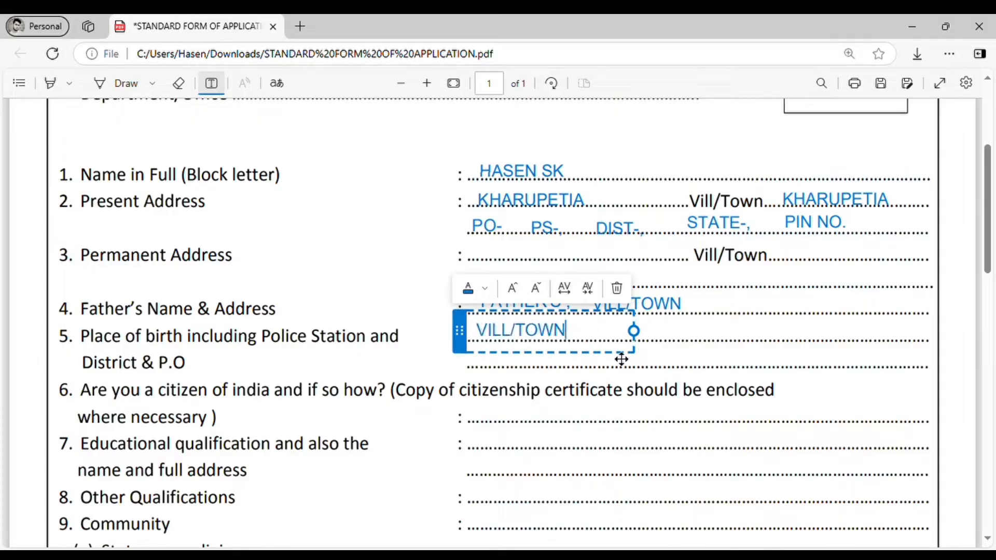
{"action": "left_click", "coordinate": [677, 348]}
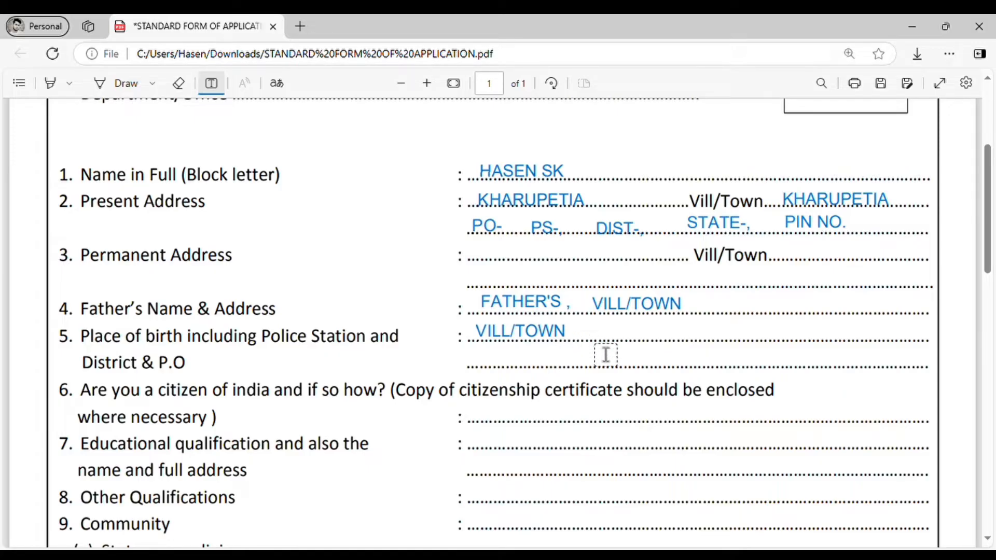
{"action": "left_click", "coordinate": [617, 342]}
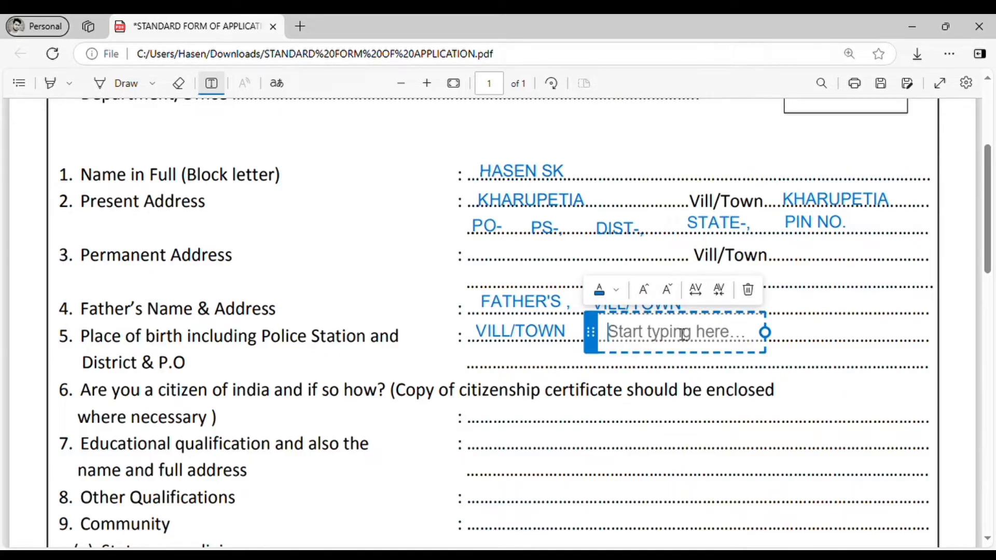
{"action": "type", "text": "PS"}
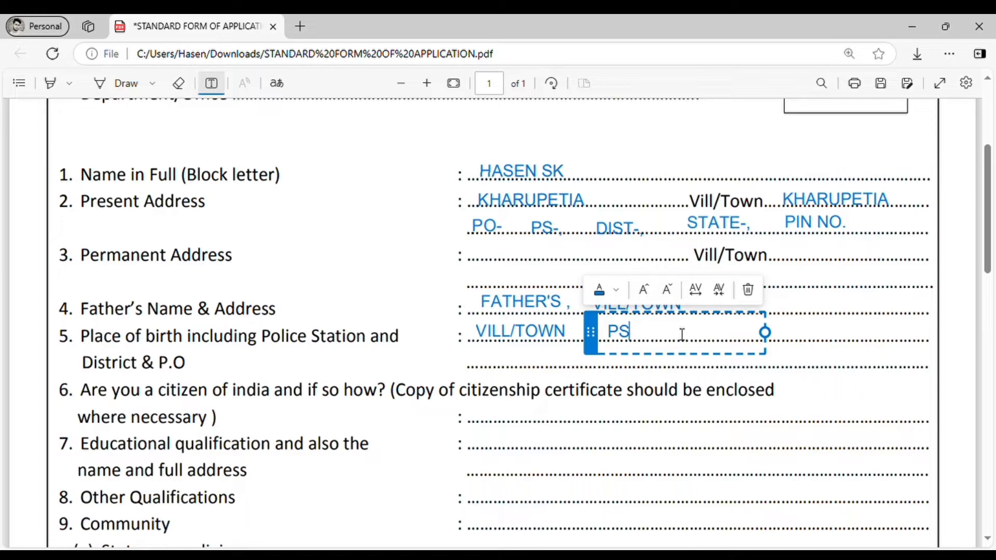
{"action": "type", "text": "-"}
{"action": "left_click", "coordinate": [805, 354]}
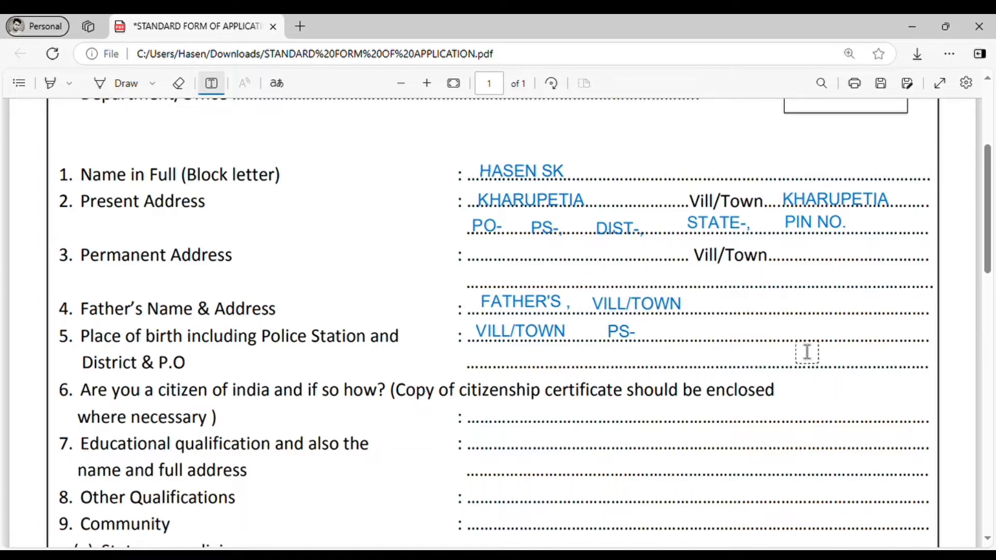
{"action": "left_click", "coordinate": [711, 340]}
{"action": "type", "text": "DI"}
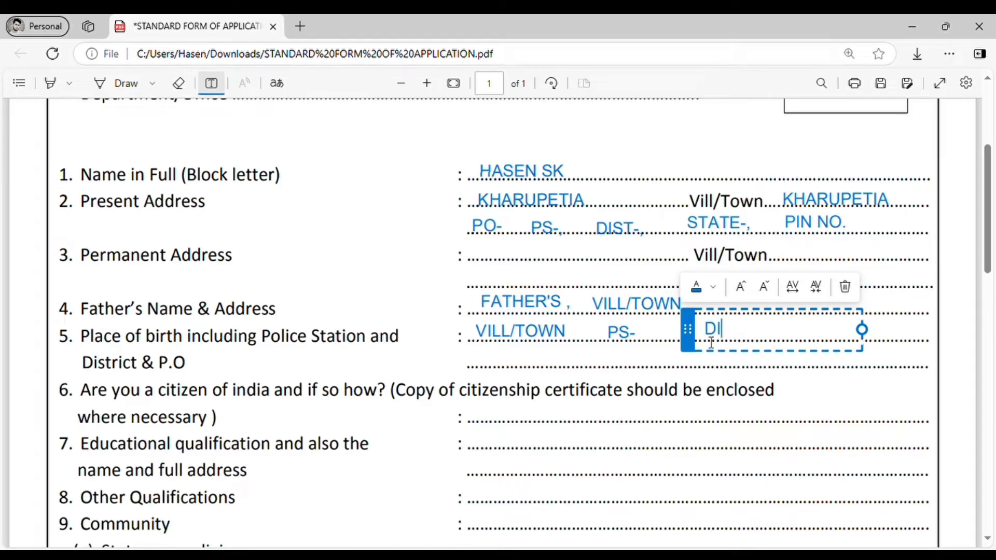
{"action": "type", "text": "ST-"}
{"action": "left_click", "coordinate": [898, 387]}
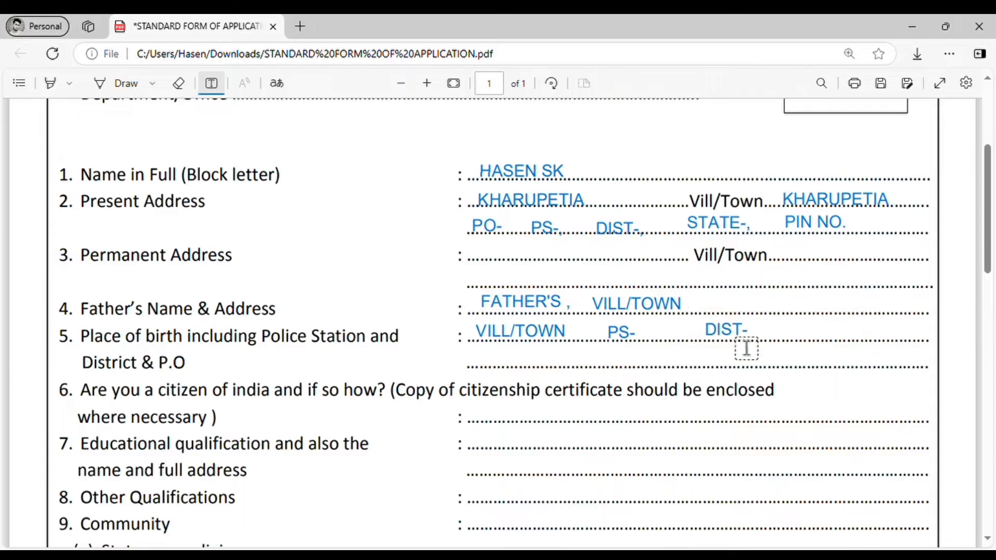
{"action": "left_click", "coordinate": [802, 334]}
{"action": "type", "text": "PO"}
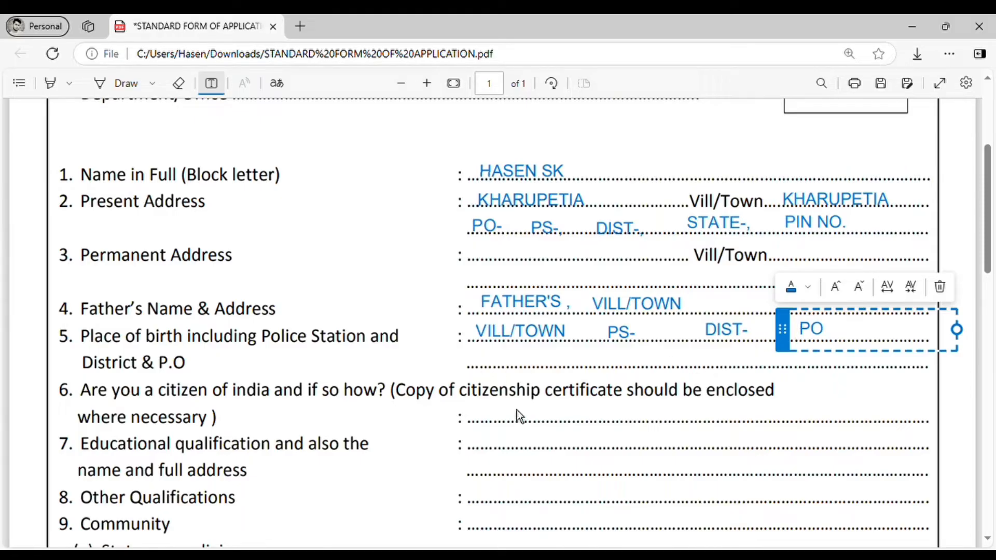
{"action": "left_click", "coordinate": [511, 376]}
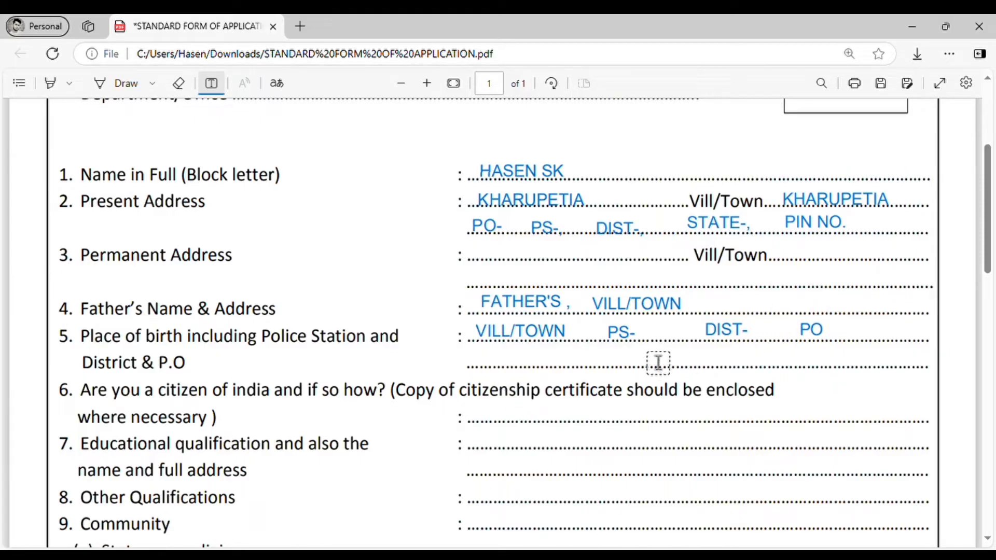
Move PO and DIST- down onto item 5's second line, DIST- at its start
{"action": "left_click", "coordinate": [825, 332]}
{"action": "left_click_drag", "start_coordinate": [784, 334], "coordinate": [751, 365]}
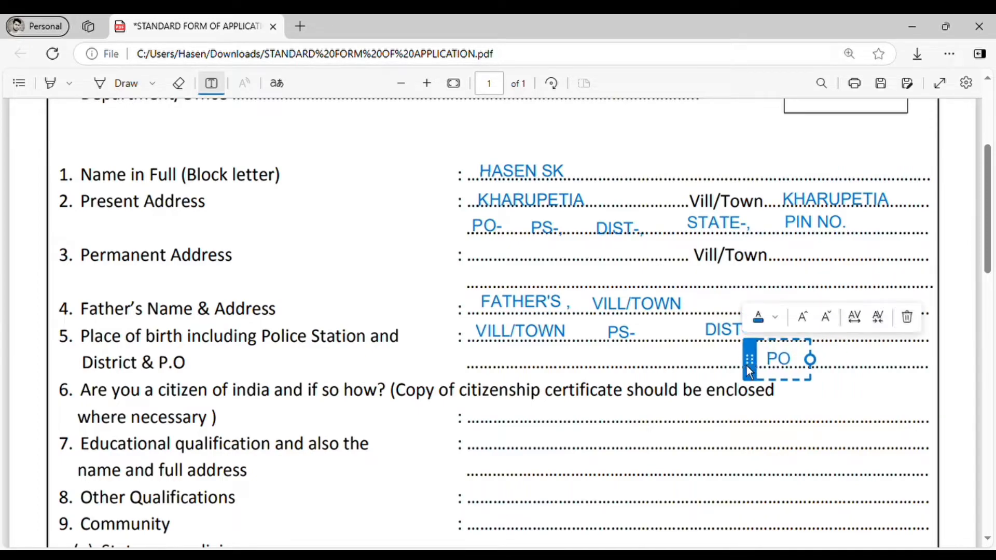
{"action": "left_click", "coordinate": [716, 337]}
{"action": "left_click", "coordinate": [708, 338]}
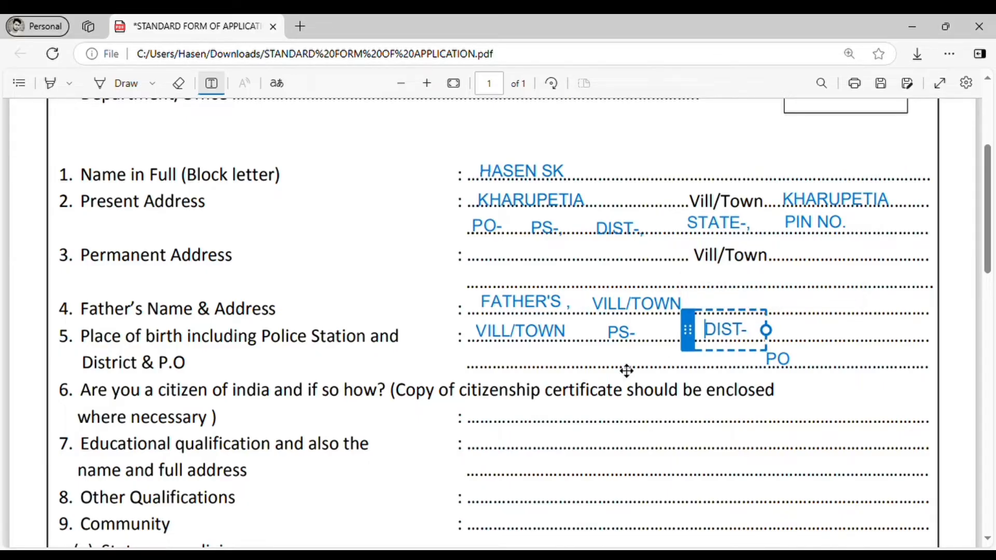
{"action": "left_click_drag", "start_coordinate": [627, 370], "coordinate": [458, 366]}
{"action": "left_click", "coordinate": [666, 366]}
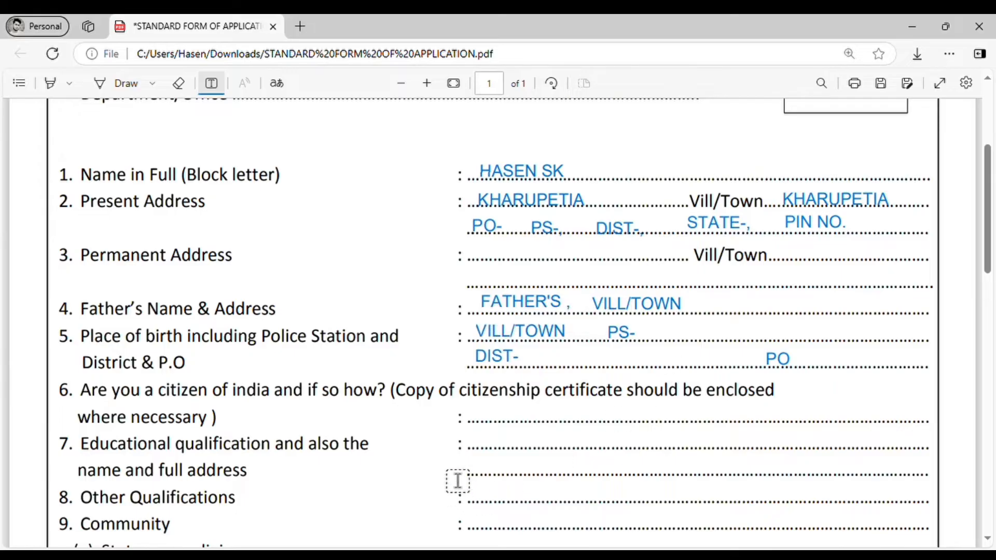
Type YES on item 6's citizenship answer line
{"action": "scroll", "coordinate": [397, 481], "scroll_direction": "down", "scroll_amount": 2}
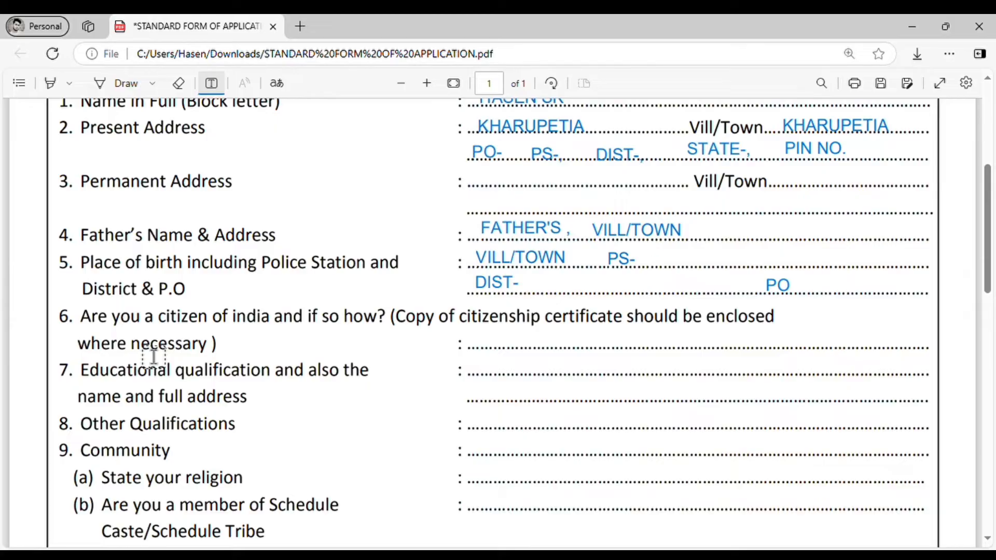
{"action": "left_click", "coordinate": [488, 353]}
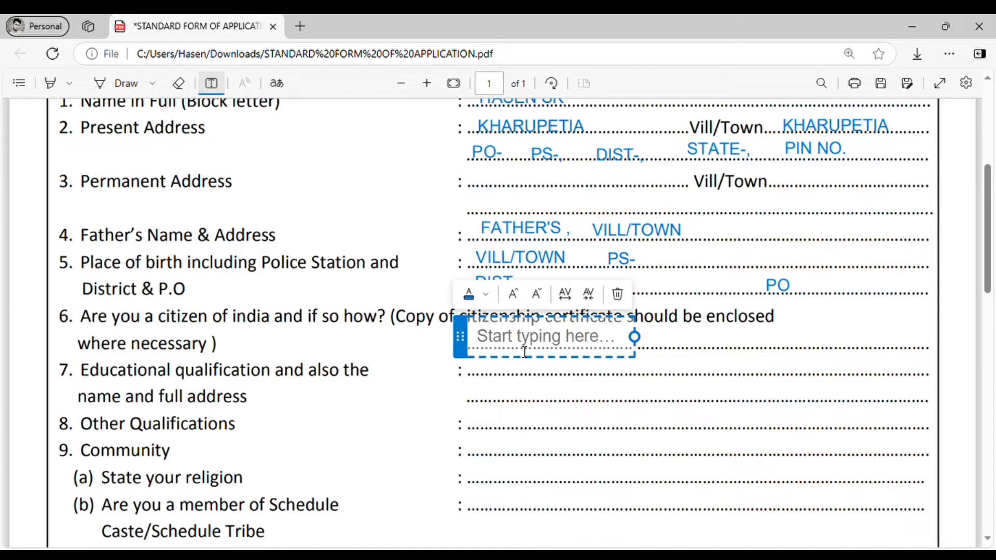
{"action": "type", "text": "YES,"}
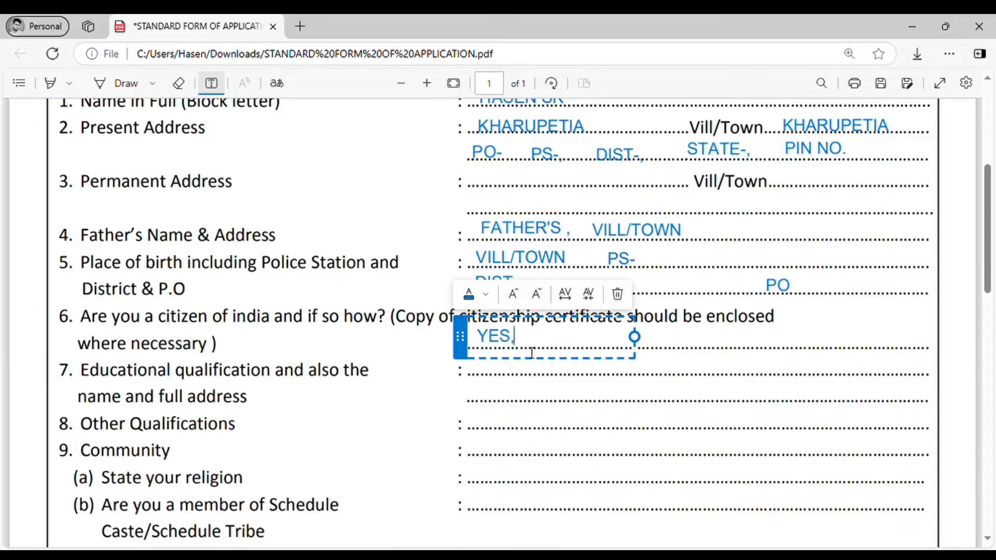
{"action": "left_click", "coordinate": [717, 369]}
Add BC/PRC beside YES on the same answer line
{"action": "left_click", "coordinate": [571, 356]}
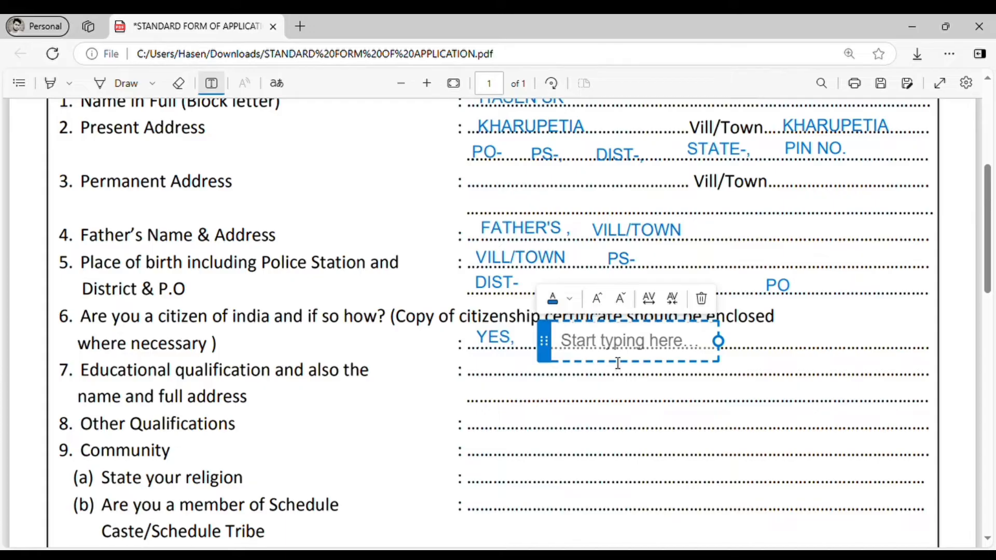
{"action": "left_click", "coordinate": [551, 341]}
{"action": "left_click_drag", "start_coordinate": [551, 340], "coordinate": [551, 336]}
{"action": "type", "text": "B"}
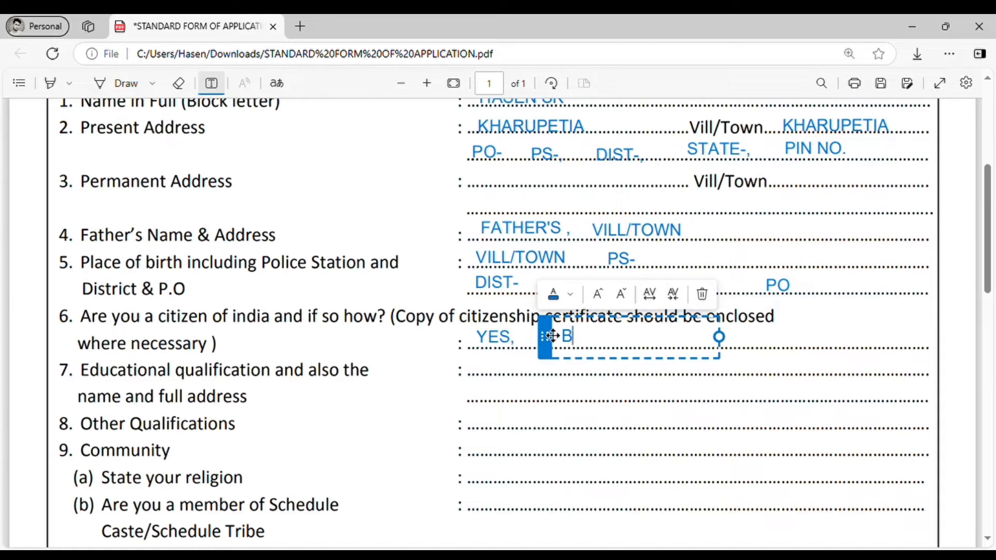
{"action": "type", "text": "C"}
{"action": "left_click", "coordinate": [647, 403]}
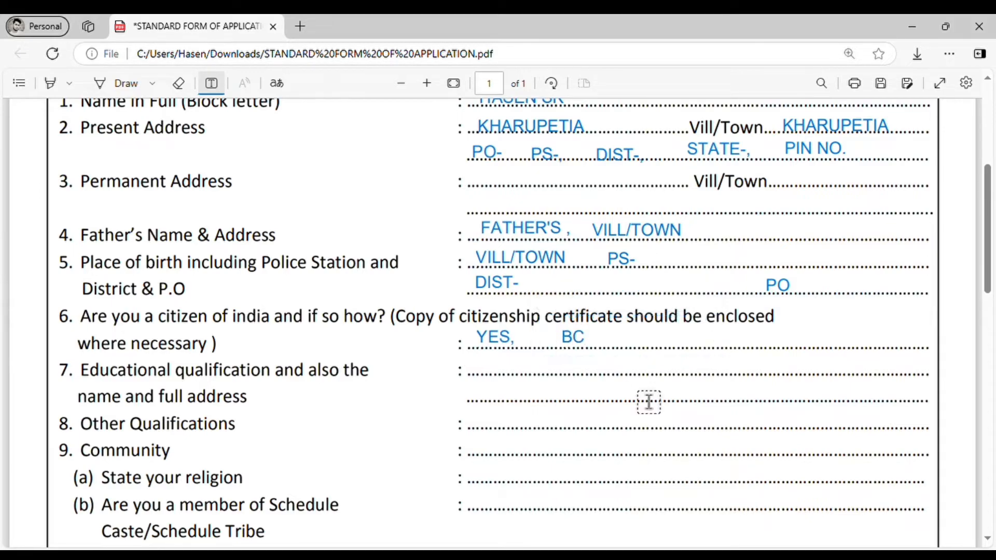
{"action": "left_click", "coordinate": [599, 344]}
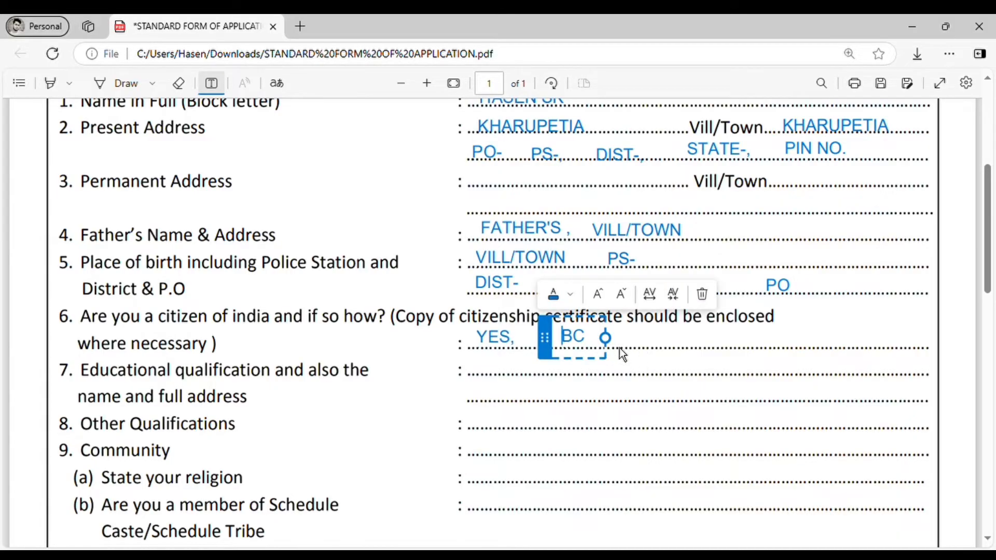
{"action": "left_click", "coordinate": [592, 337]}
{"action": "type", "text": "/"}
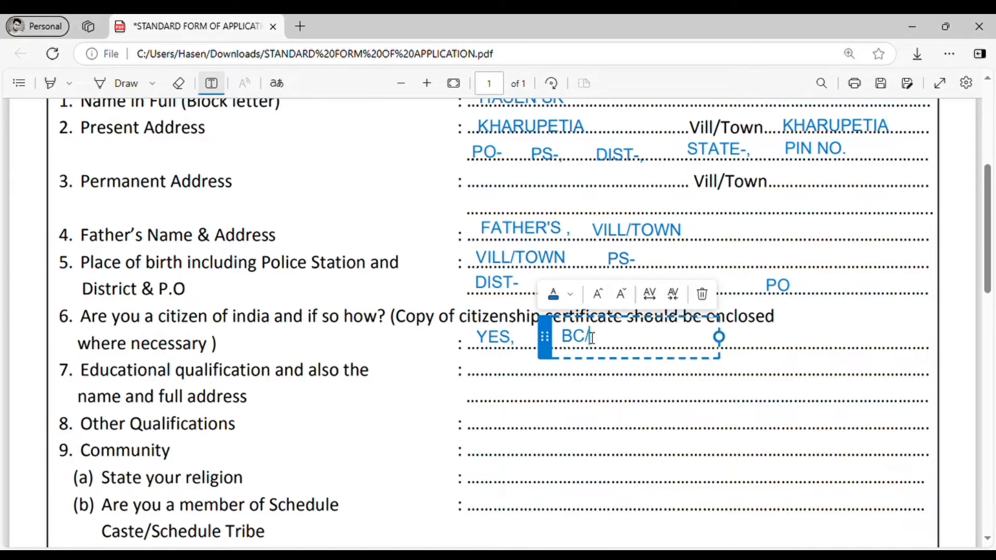
{"action": "type", "text": "PRC"}
{"action": "left_click", "coordinate": [609, 365]}
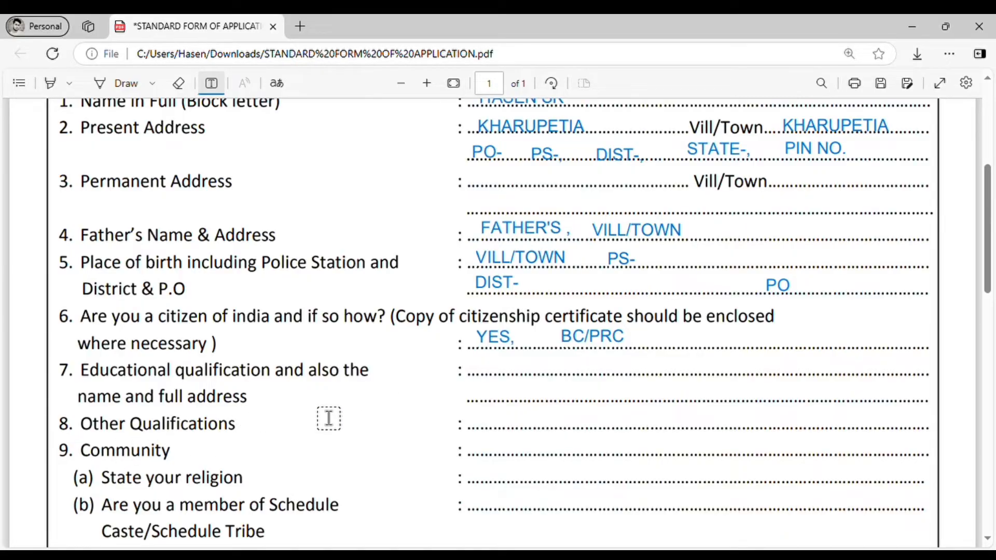
Type 'HS , MAJULI HS SCHOLL' on item 7's answer line and align it
{"action": "left_click", "coordinate": [483, 380]}
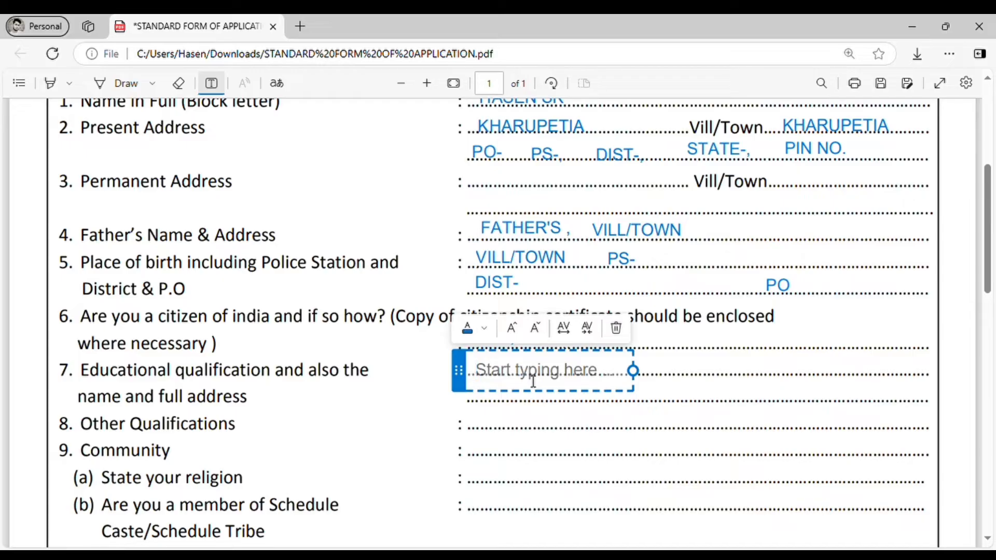
{"action": "type", "text": "HS"}
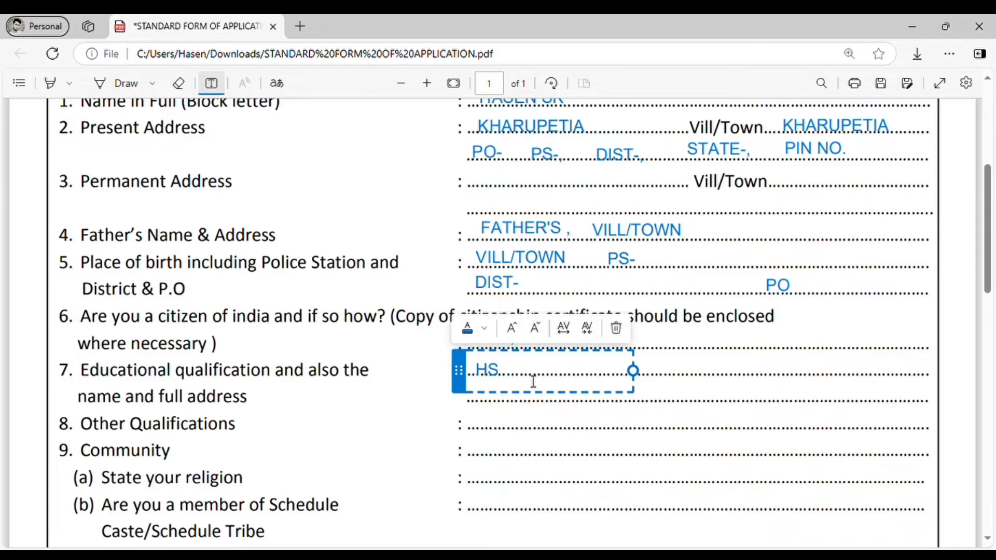
{"action": "type", "text": " , MA"}
{"action": "type", "text": "JULI,"}
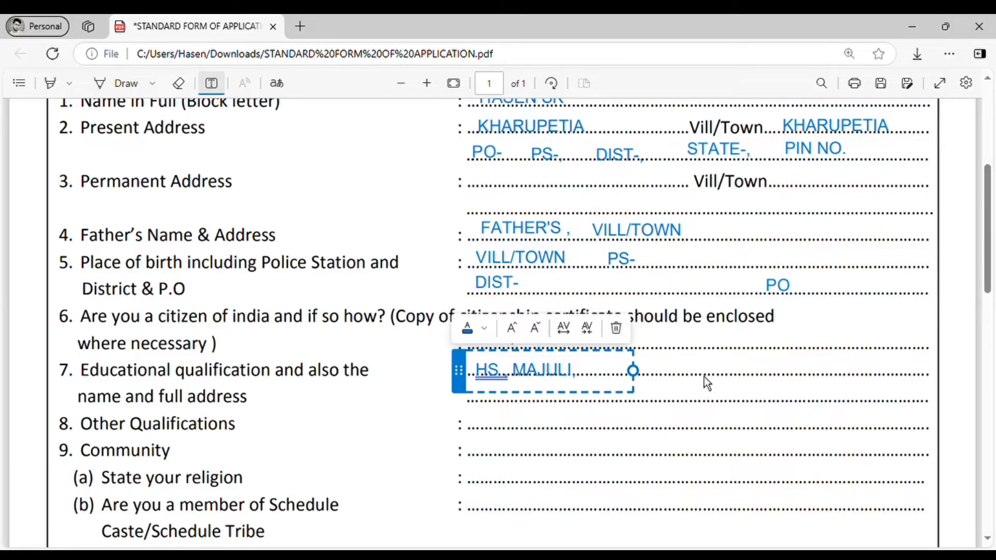
{"action": "left_click", "coordinate": [692, 407]}
{"action": "left_click", "coordinate": [590, 374]}
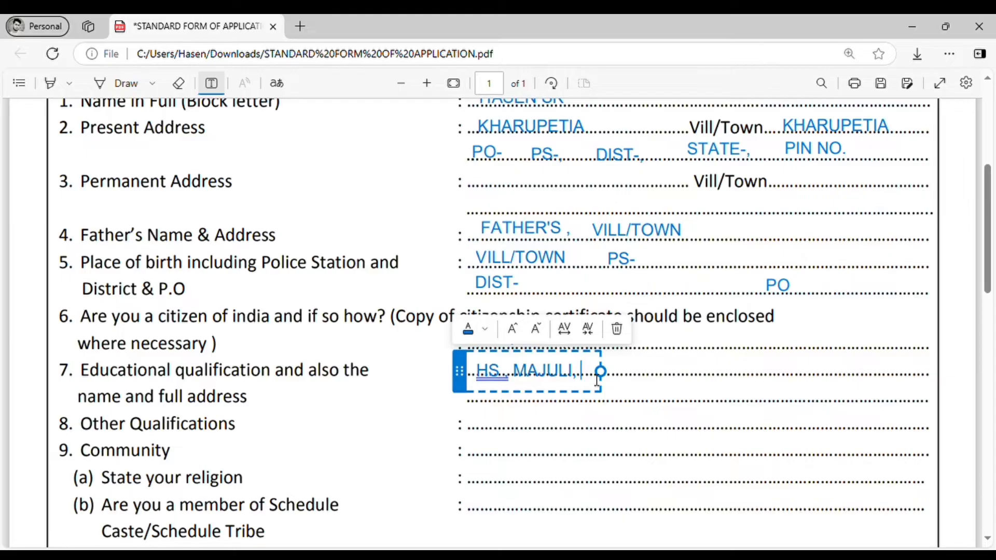
{"action": "key", "text": "BackSpace"}
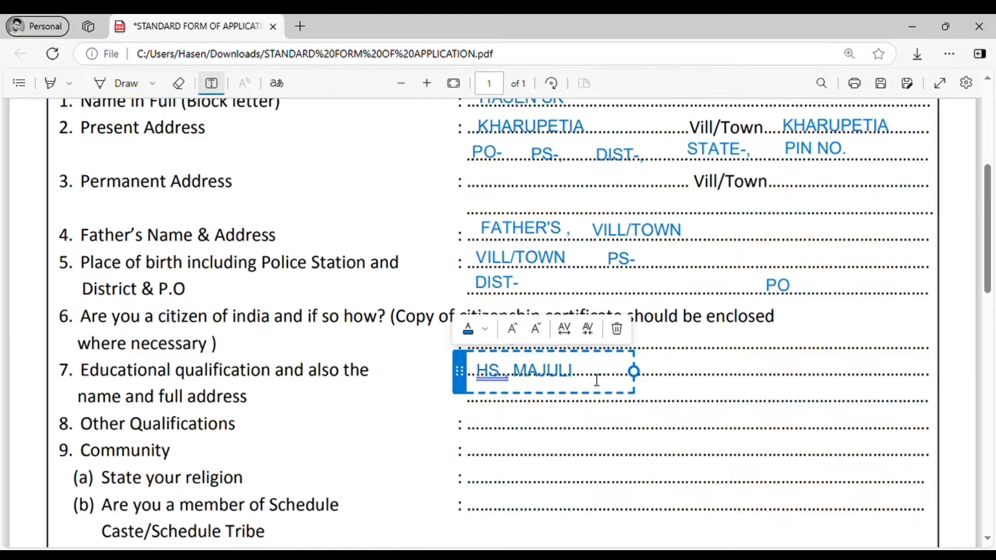
{"action": "type", "text": "HS"}
{"action": "type", "text": " SCH"}
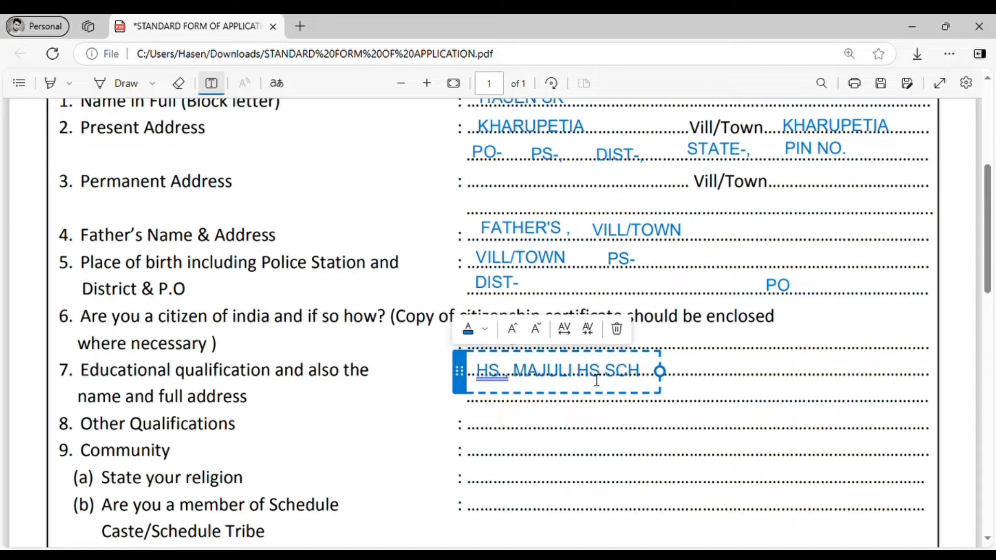
{"action": "type", "text": "OLL"}
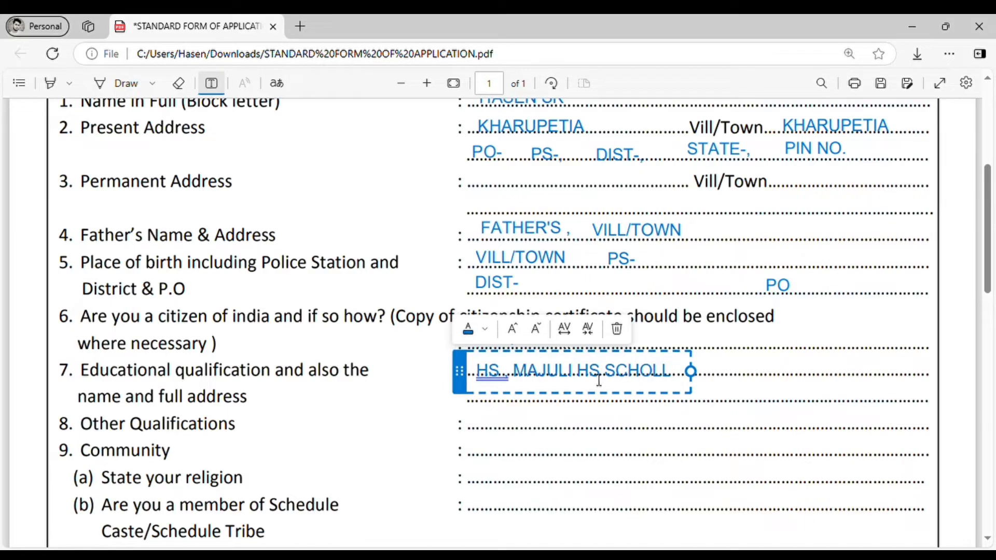
{"action": "left_click_drag", "start_coordinate": [463, 383], "coordinate": [467, 374]}
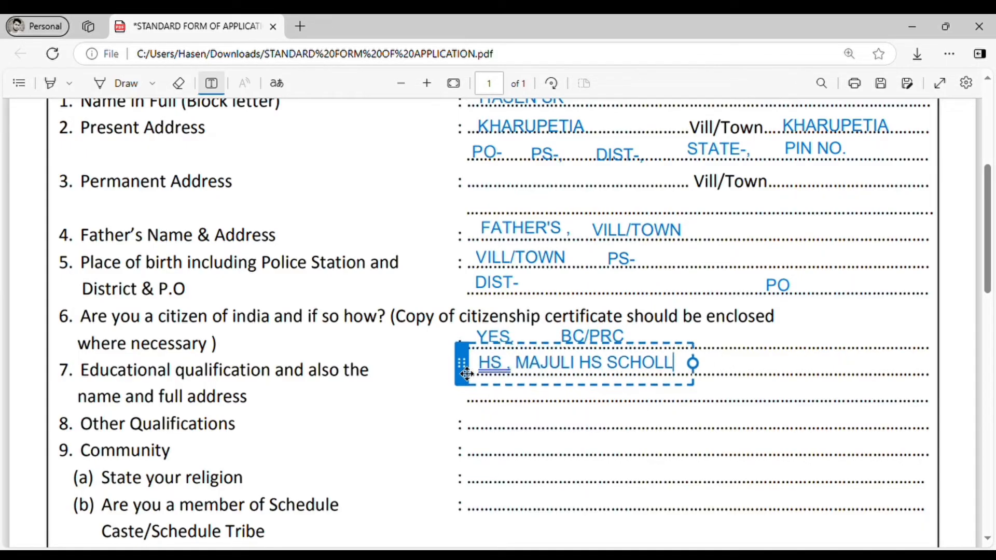
{"action": "left_click", "coordinate": [816, 393]}
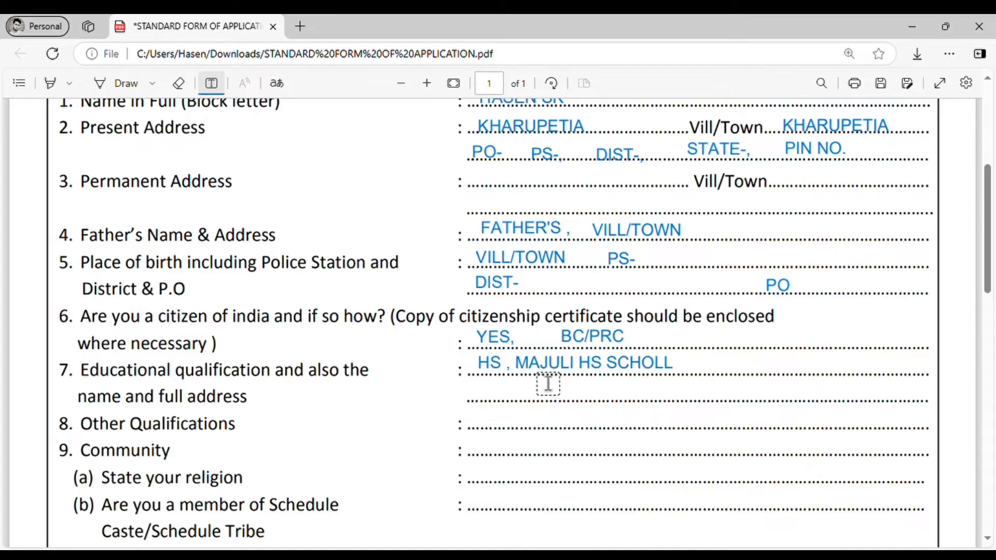
Append ', VILL/TOWN, PO- PIN NO' to the educational qualification answer
{"action": "left_click", "coordinate": [685, 378]}
{"action": "left_click", "coordinate": [679, 374]}
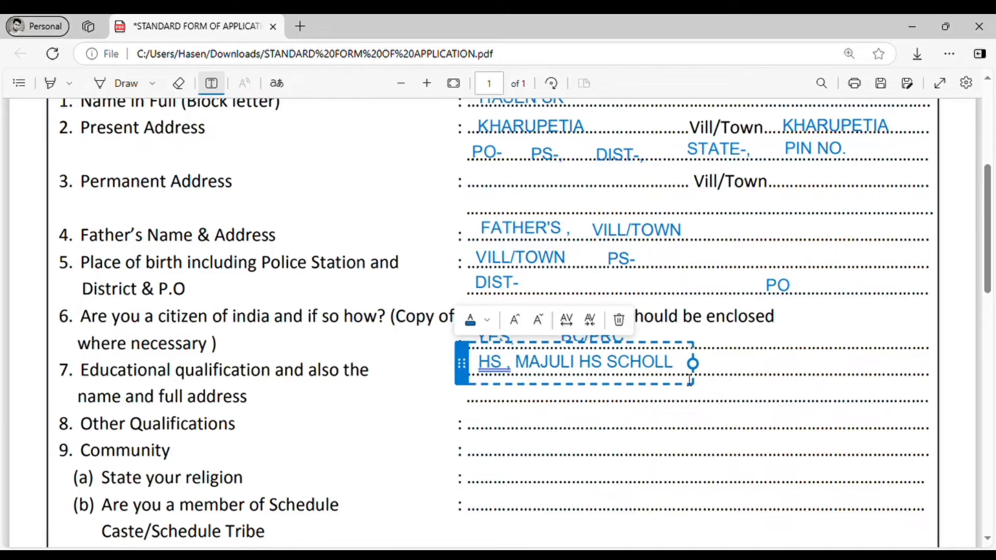
{"action": "type", "text": ","}
{"action": "type", "text": "T"}
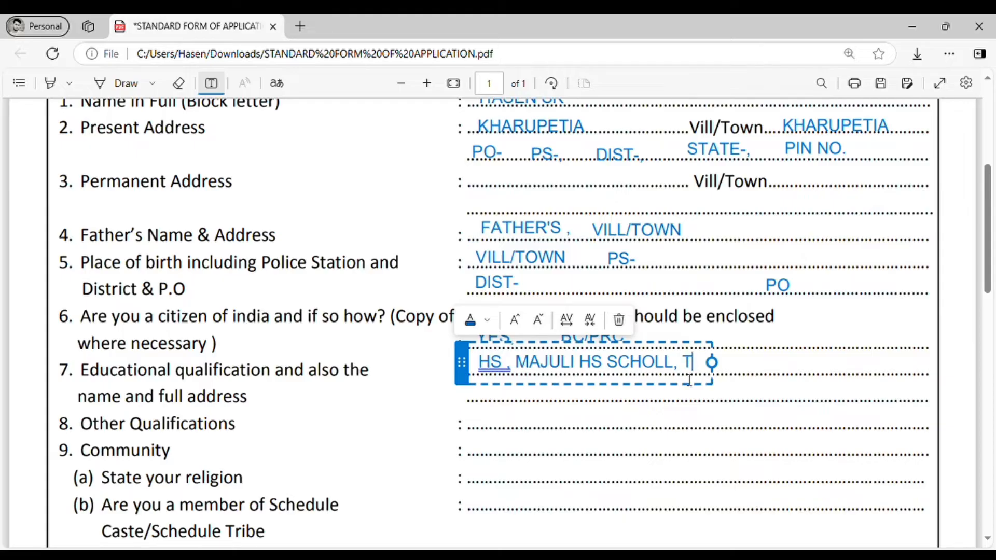
{"action": "key", "text": "BackSpace"}
{"action": "type", "text": "VILL/TOWN"}
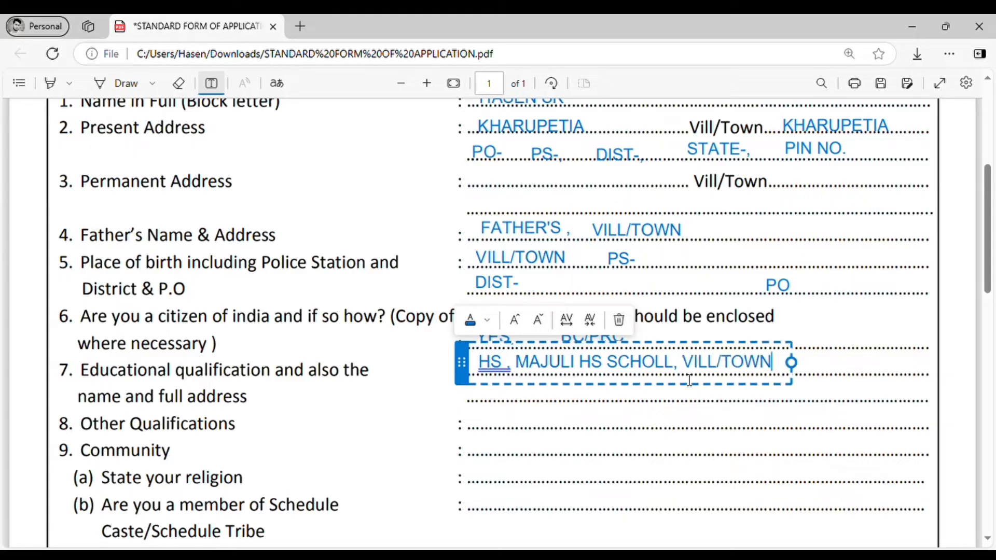
{"action": "type", "text": ", PO"}
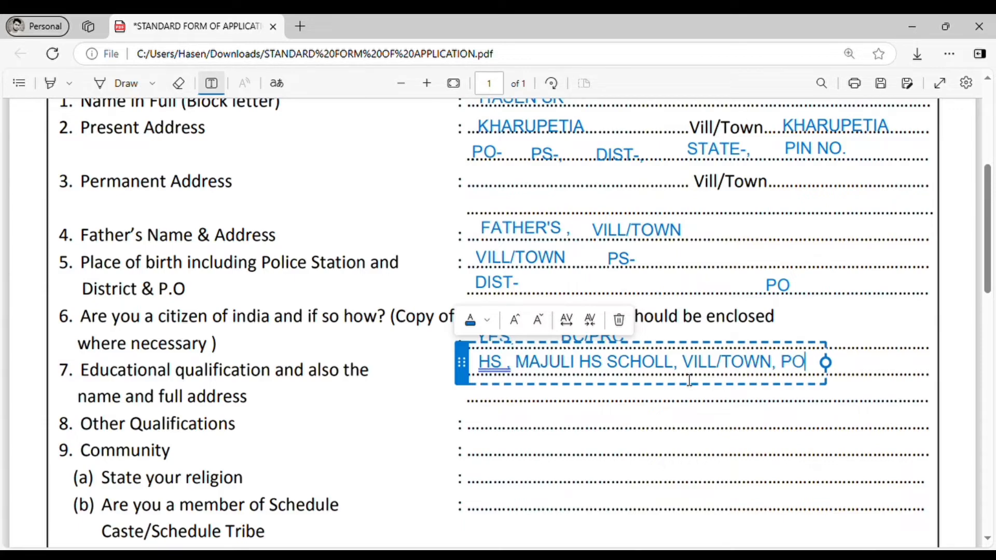
{"action": "type", "text": "- "}
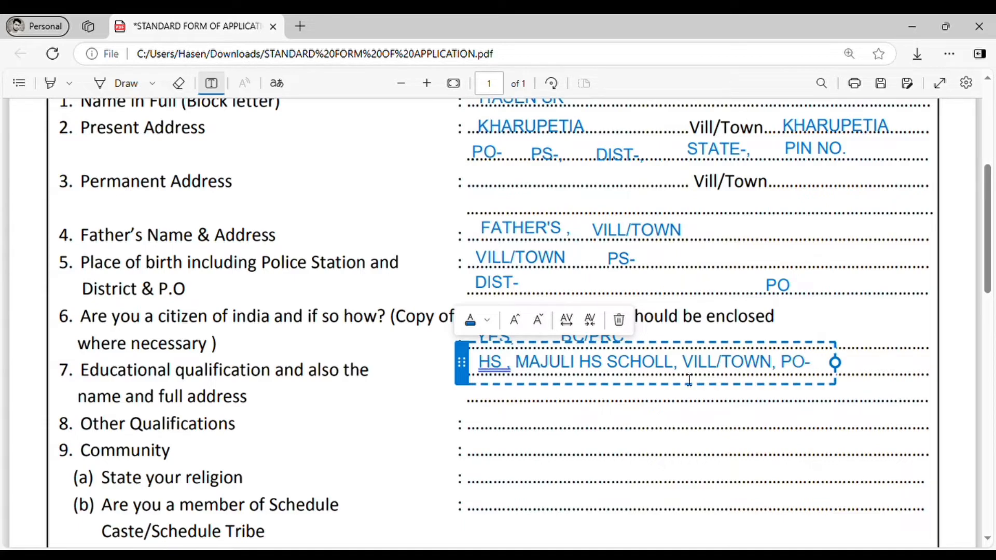
{"action": "type", "text": "PIN"}
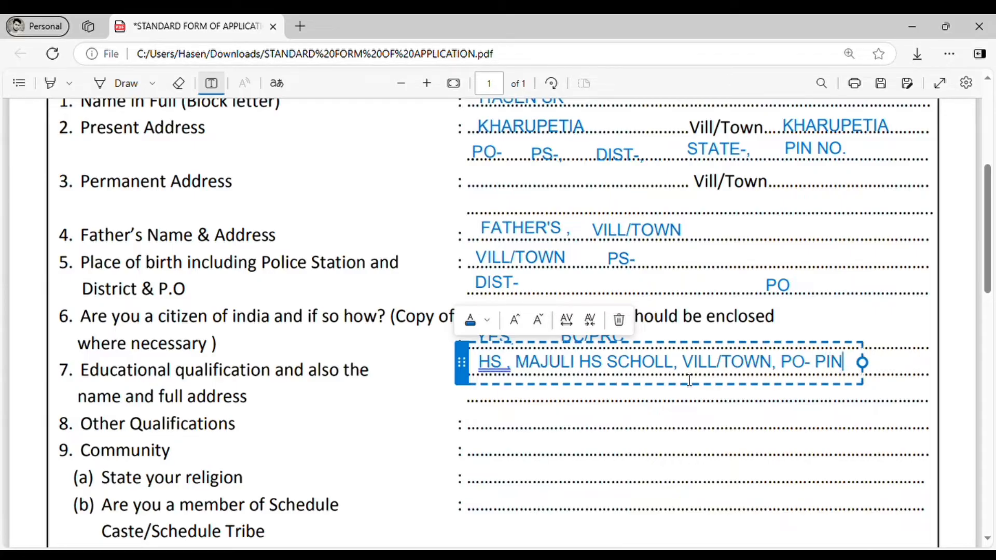
{"action": "type", "text": " N"}
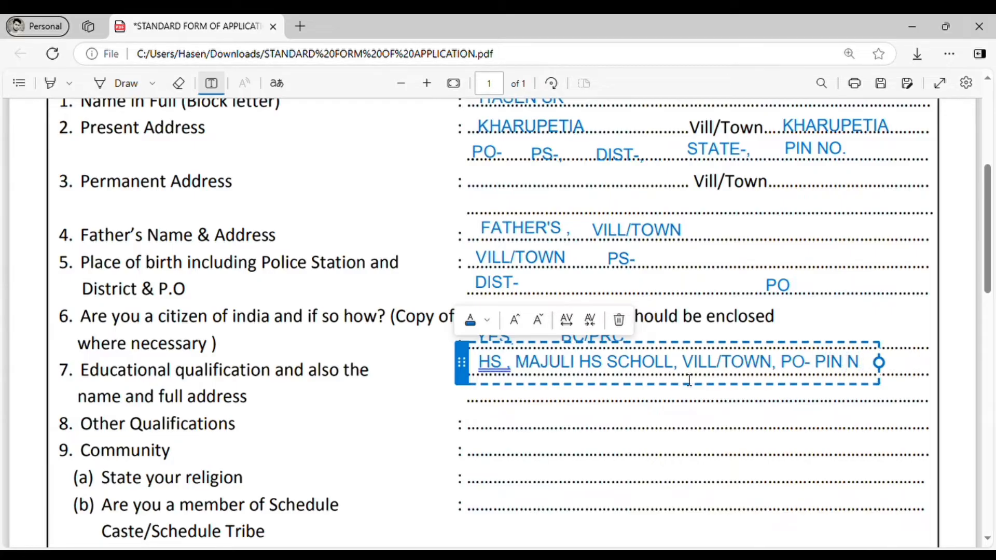
{"action": "type", "text": "O"}
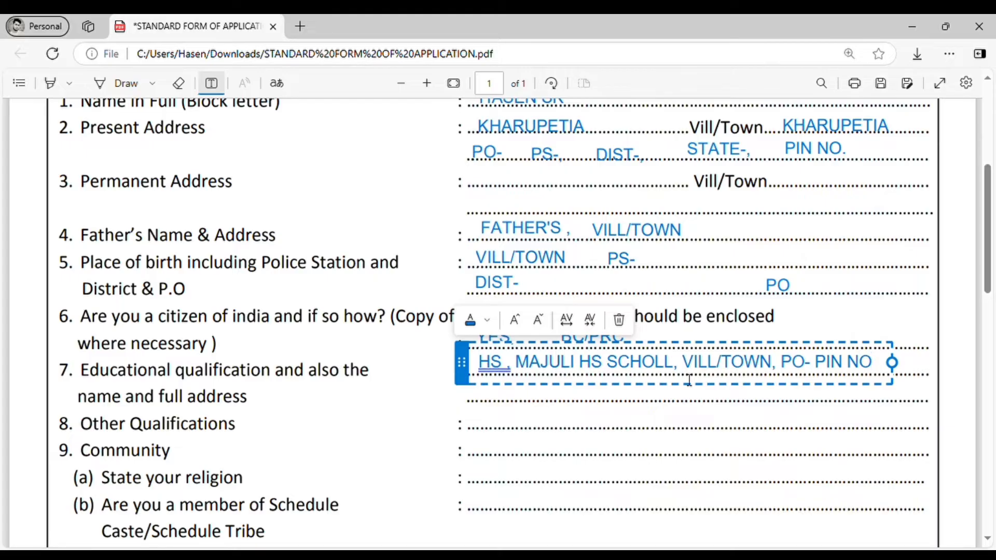
{"action": "left_click", "coordinate": [711, 417]}
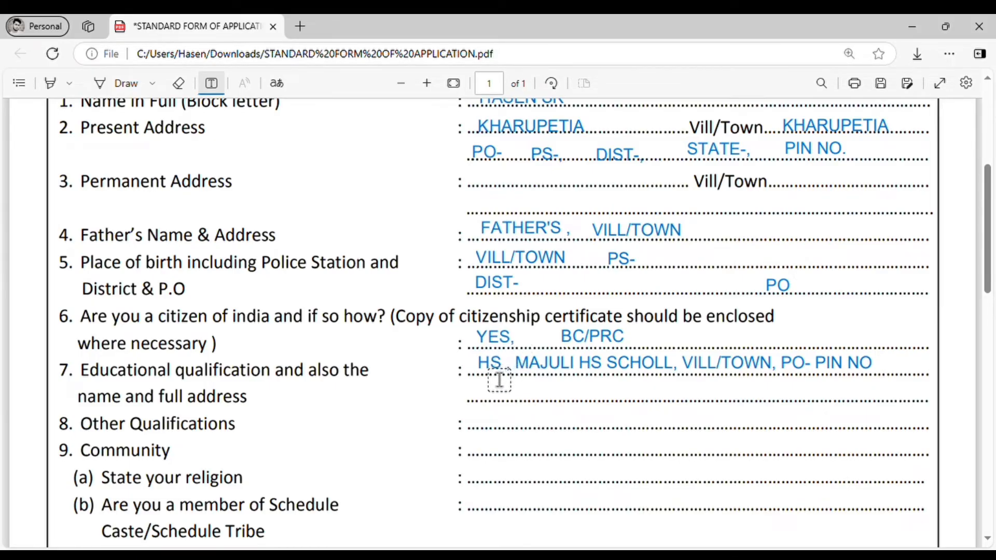
{"action": "type", "text": ","}
Type 'COMPUTER , DIPLOMA, ITI,' on item 8's Other Qualifications line
{"action": "left_click", "coordinate": [494, 427]}
{"action": "type", "text": "C"}
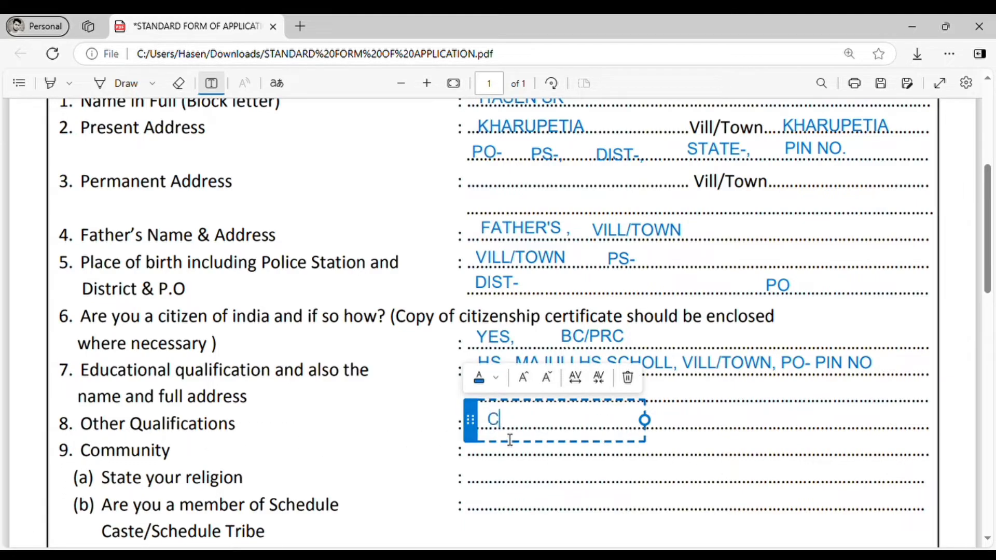
{"action": "type", "text": "OMPUTER"}
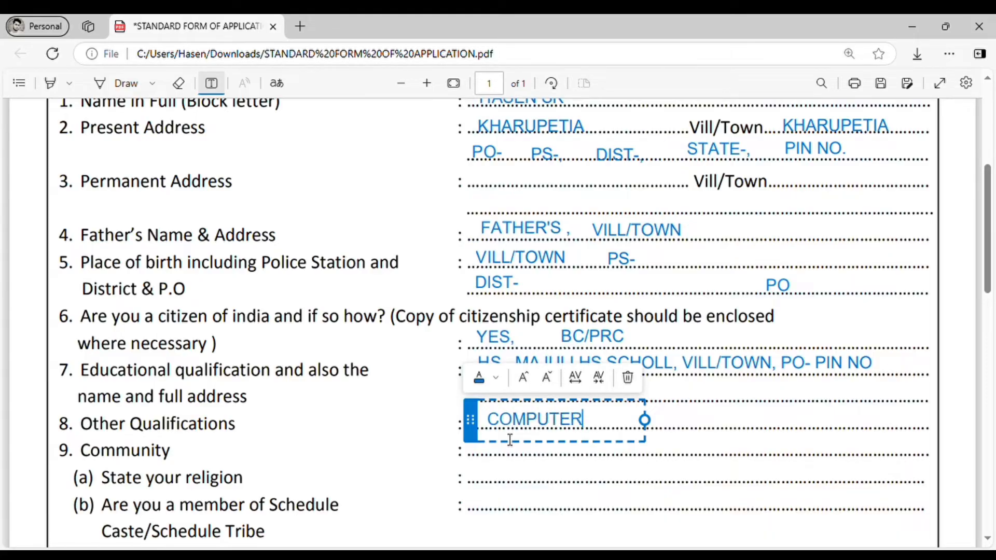
{"action": "type", "text": " , D"}
{"action": "type", "text": "IPL"}
{"action": "key", "text": "BackSpace"}
{"action": "type", "text": "PLOMA"}
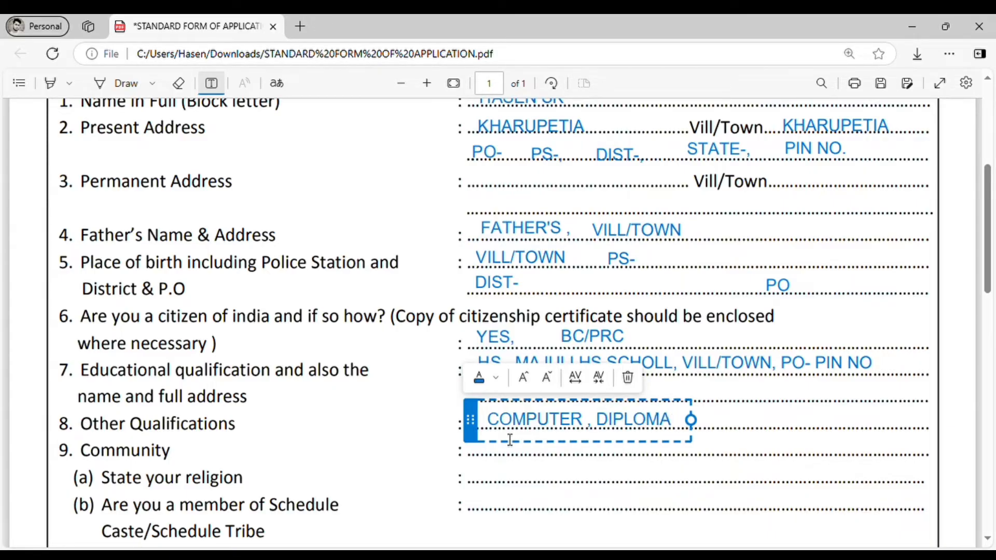
{"action": "left_click", "coordinate": [825, 420]}
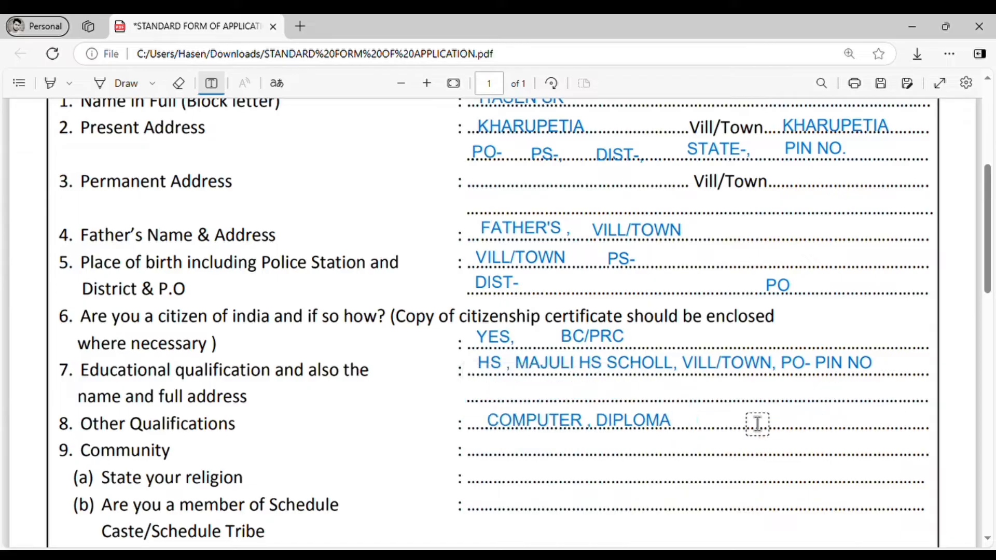
{"action": "left_click", "coordinate": [692, 429]}
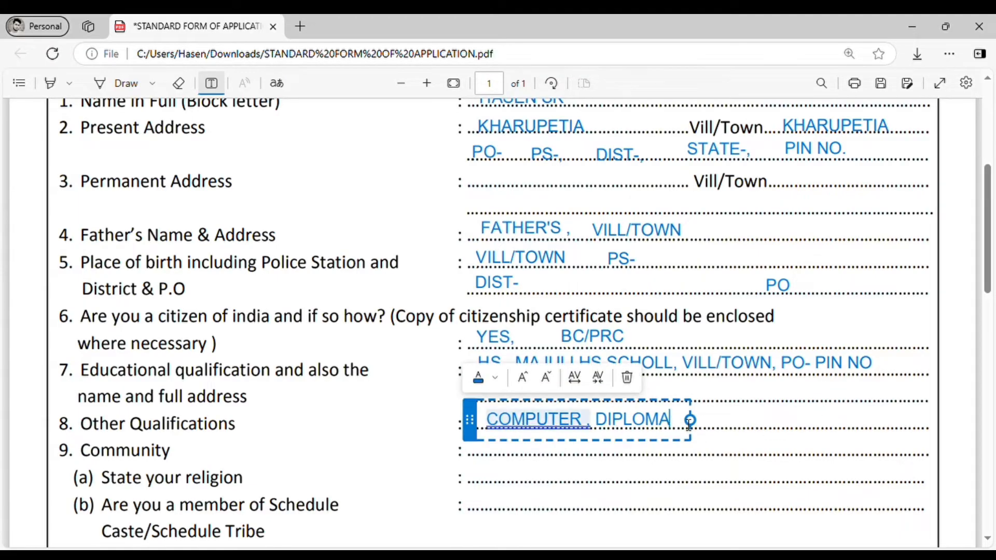
{"action": "type", "text": ","}
{"action": "type", "text": " ITI"}
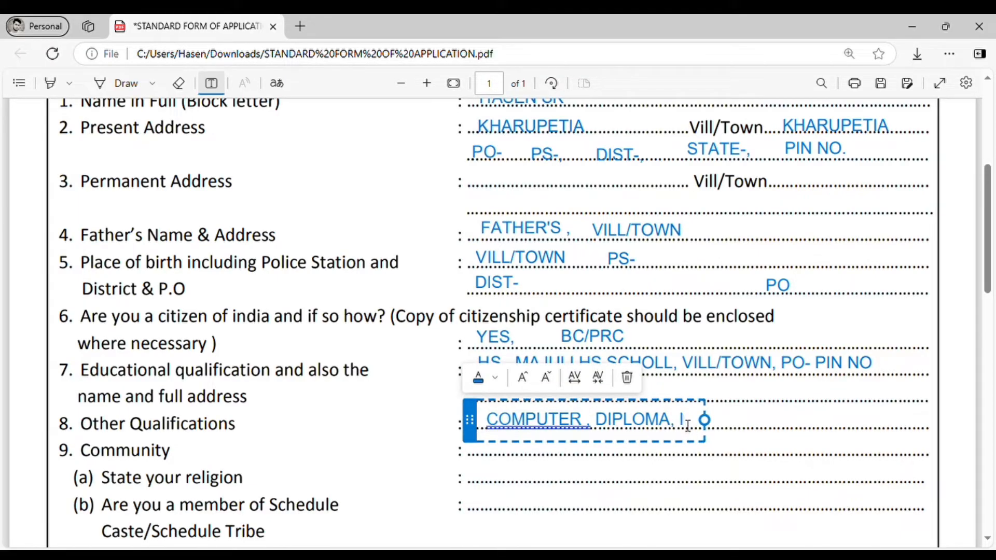
{"action": "type", "text": ","}
{"action": "left_click", "coordinate": [636, 454]}
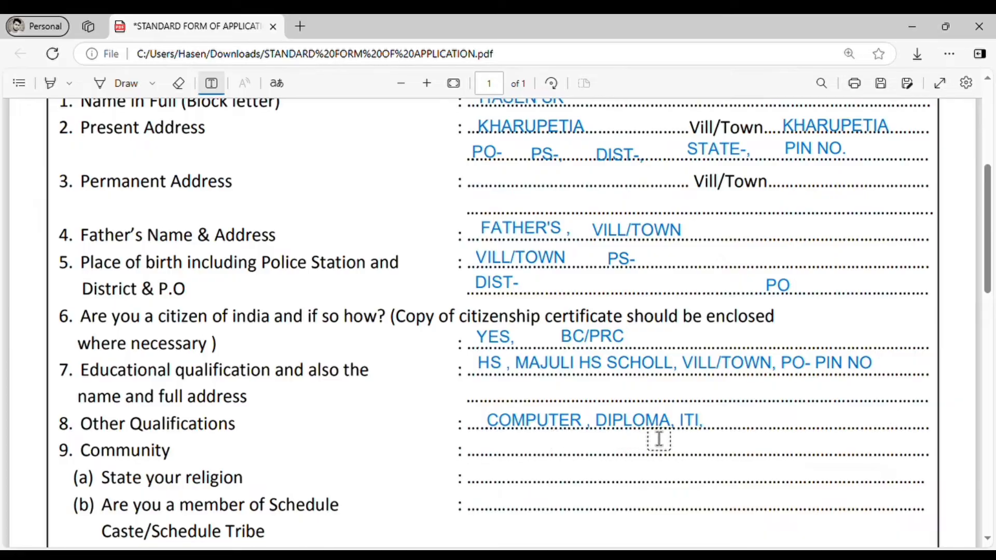
Enter N/A for Community and ISLAM for religion under item 9
{"action": "scroll", "coordinate": [248, 471], "scroll_direction": "down", "scroll_amount": 3}
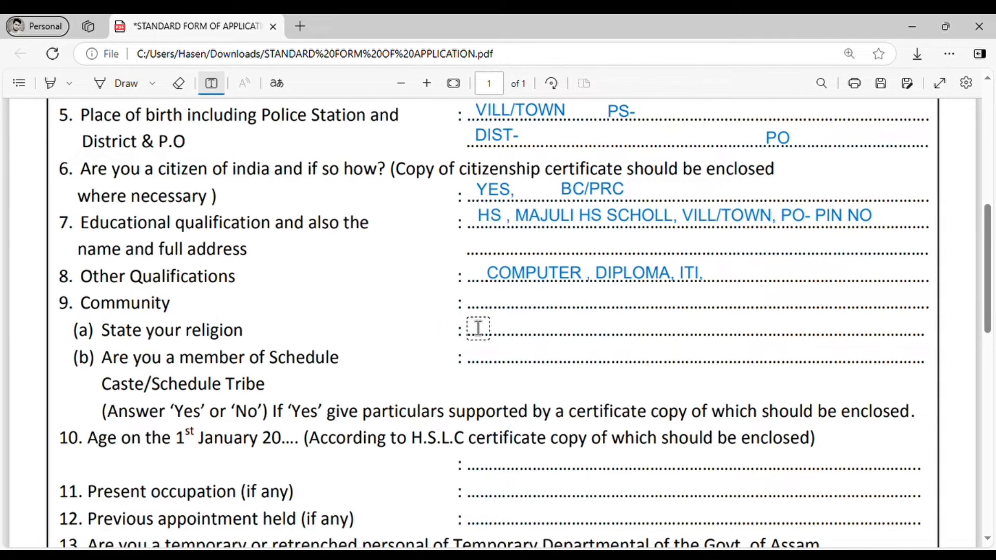
{"action": "left_click", "coordinate": [501, 316]}
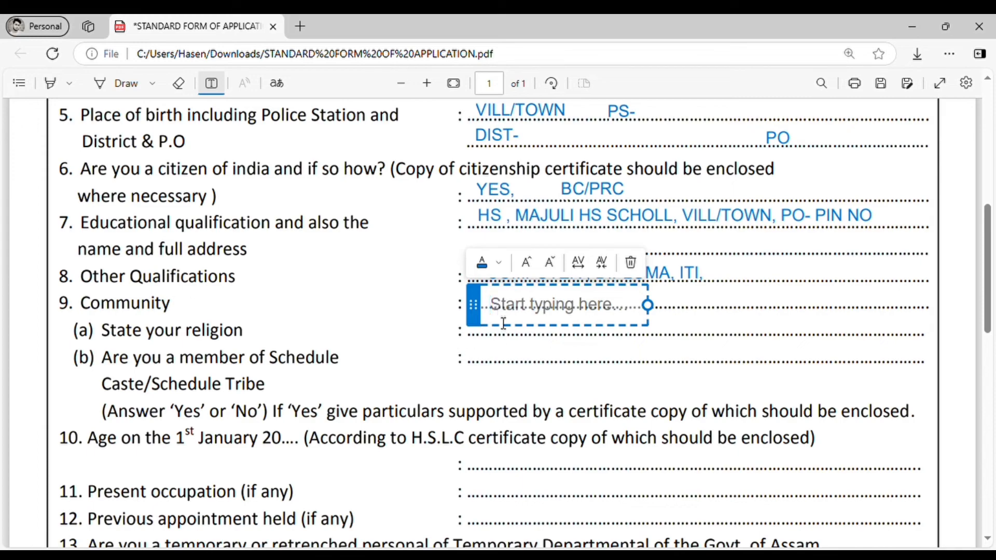
{"action": "left_click_drag", "start_coordinate": [481, 319], "coordinate": [479, 314]}
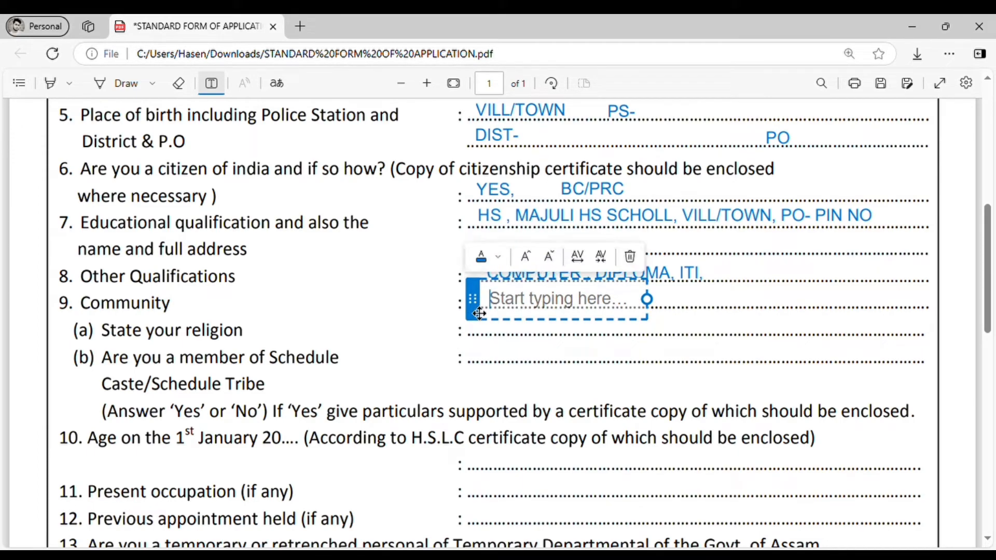
{"action": "type", "text": "N/"}
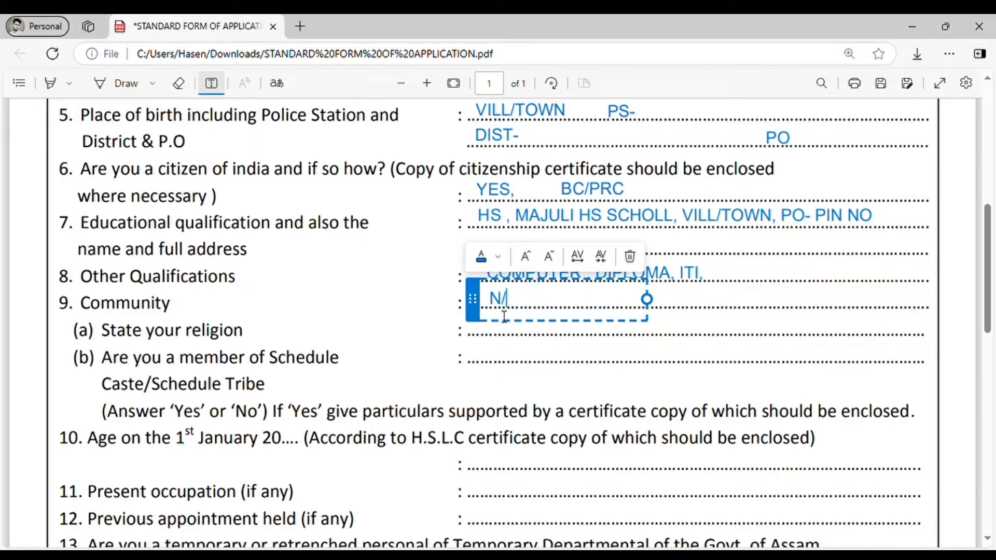
{"action": "type", "text": "A"}
{"action": "left_click", "coordinate": [519, 372]}
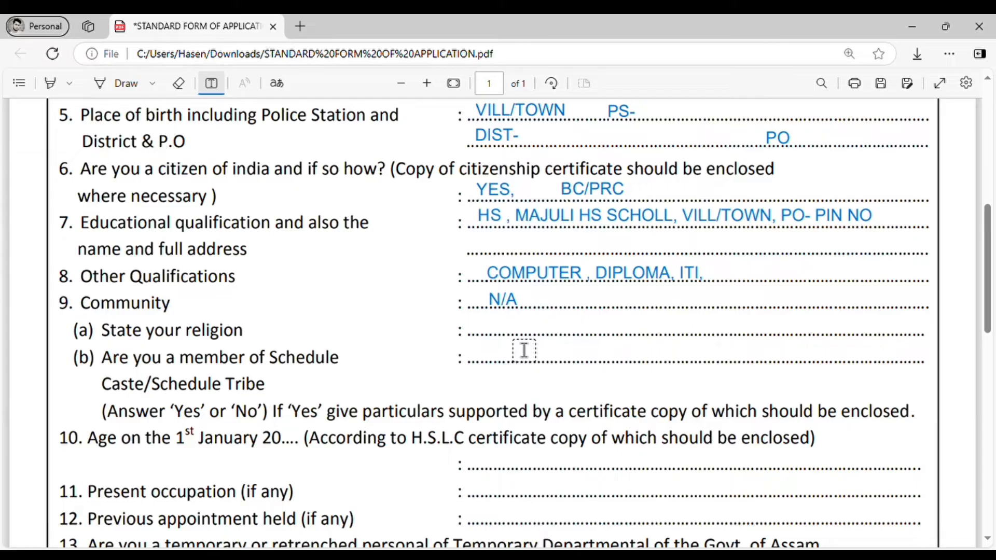
{"action": "left_click", "coordinate": [503, 333]}
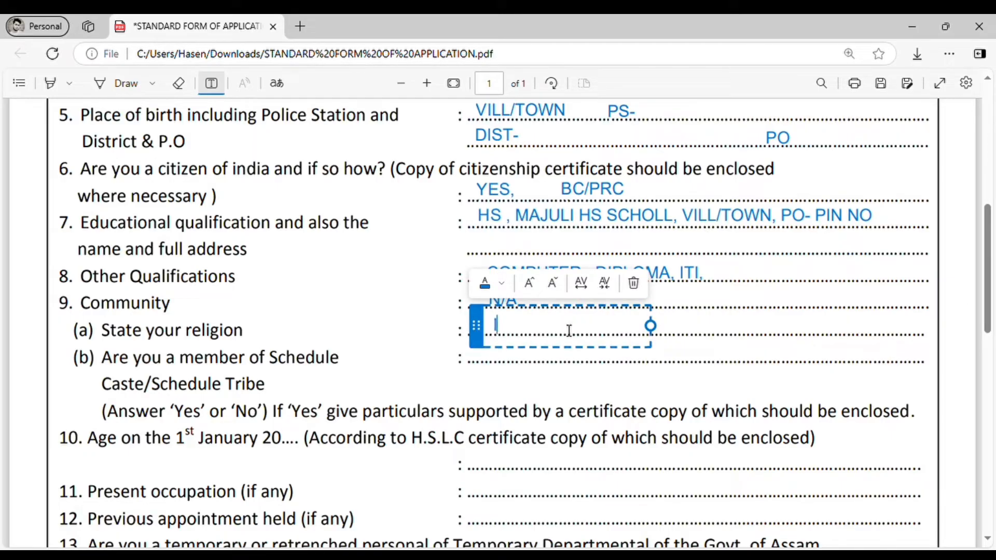
{"action": "type", "text": "ISLAM"}
{"action": "left_click", "coordinate": [742, 353]}
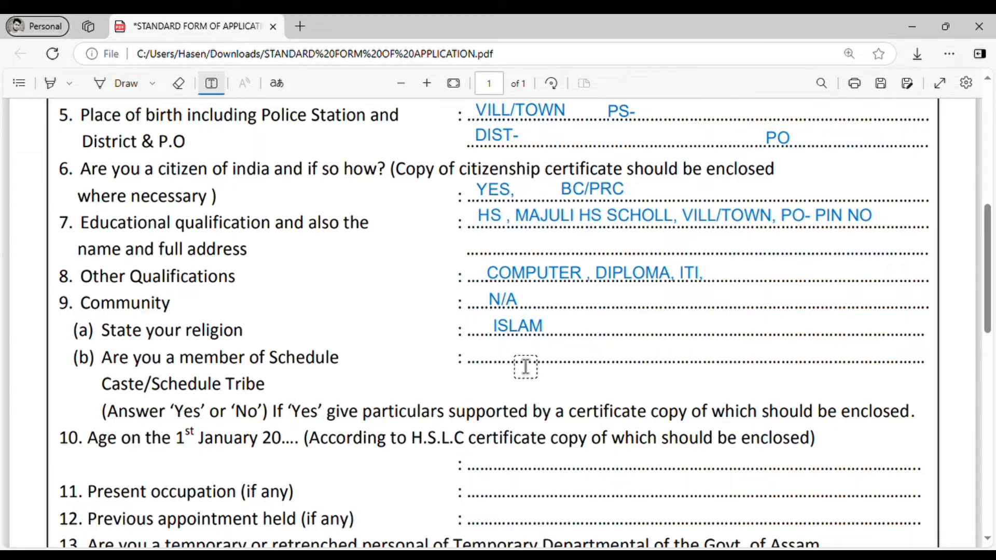
Enter NO/YES on the Schedule Caste/Tribe line below ISLAM
{"action": "left_click", "coordinate": [500, 360]}
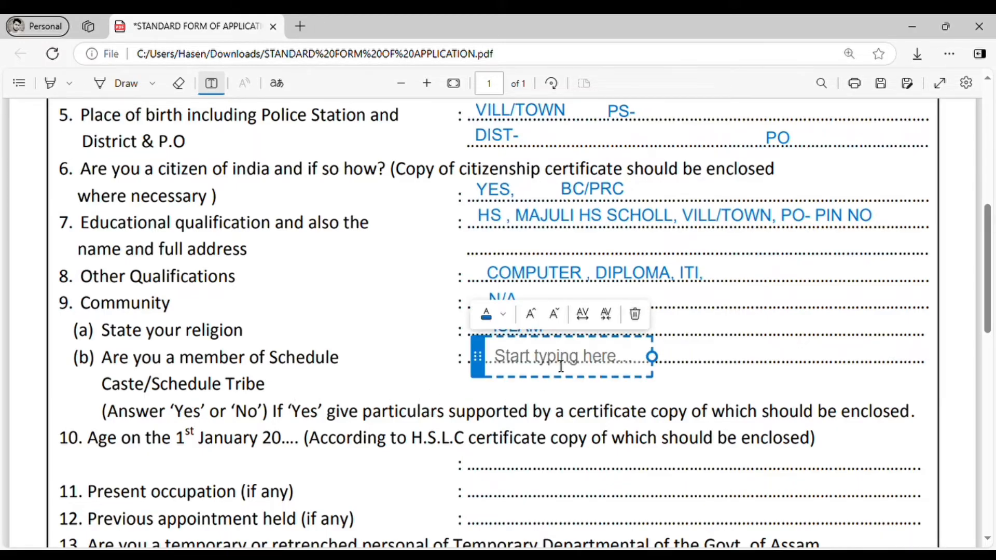
{"action": "left_click_drag", "start_coordinate": [478, 369], "coordinate": [478, 358]}
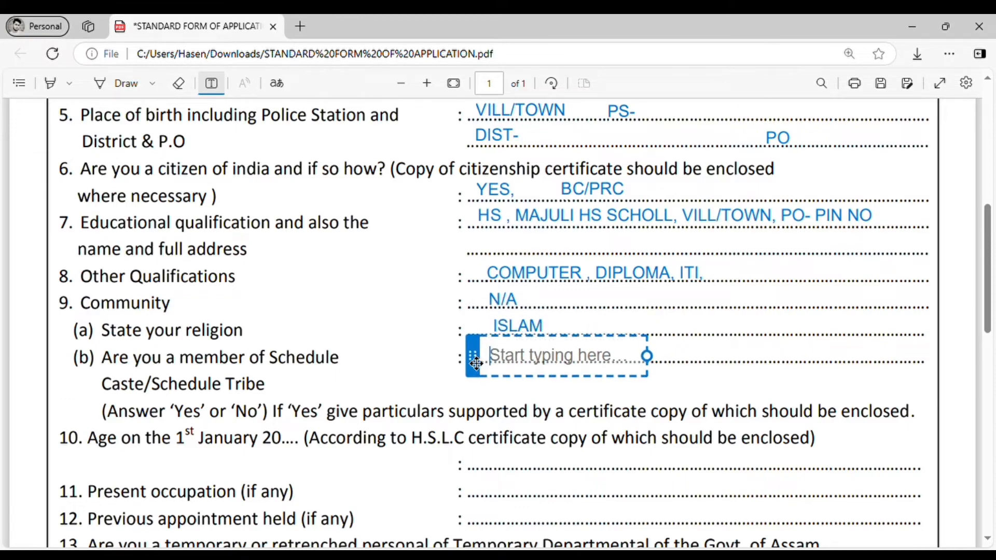
{"action": "left_click_drag", "start_coordinate": [476, 363], "coordinate": [475, 361]}
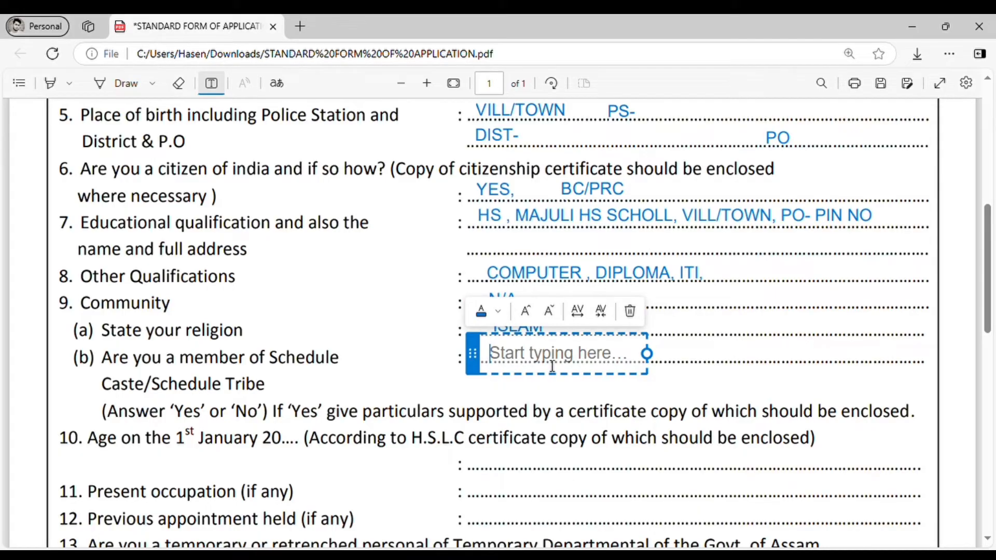
{"action": "type", "text": "NO"}
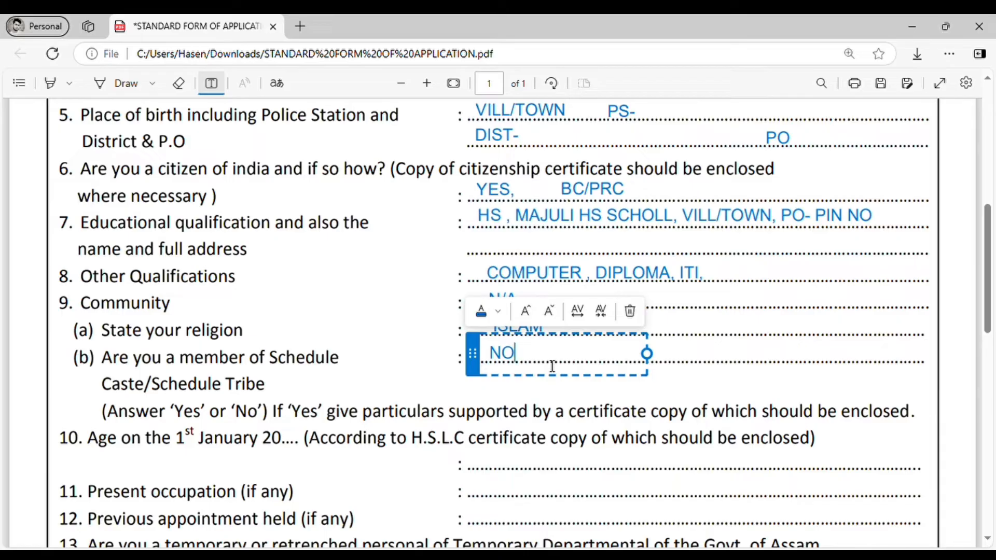
{"action": "type", "text": "/YES"}
{"action": "left_click", "coordinate": [688, 415]}
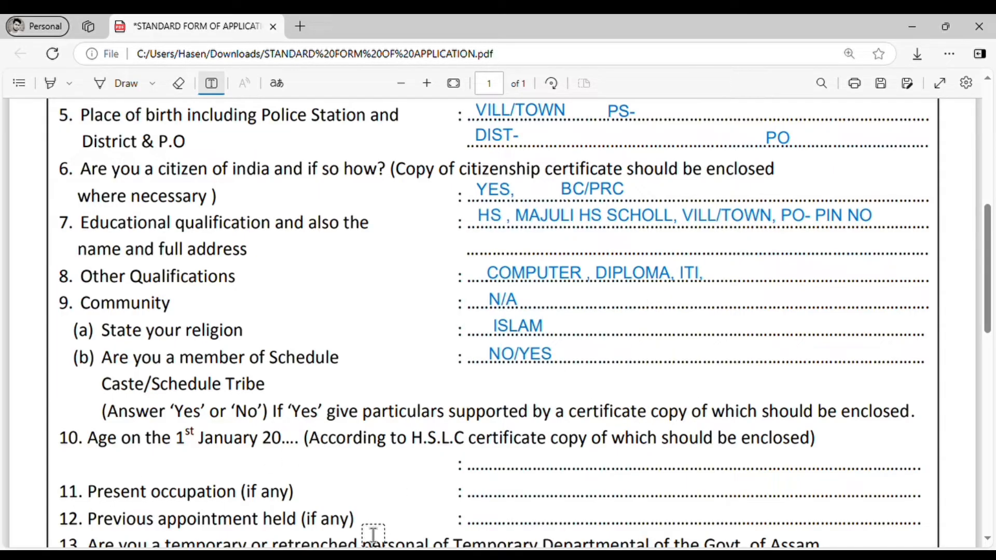
Type 'AGE, MONTH, DAY' on item 10's age on 1st January line
{"action": "scroll", "coordinate": [423, 474], "scroll_direction": "down", "scroll_amount": 3}
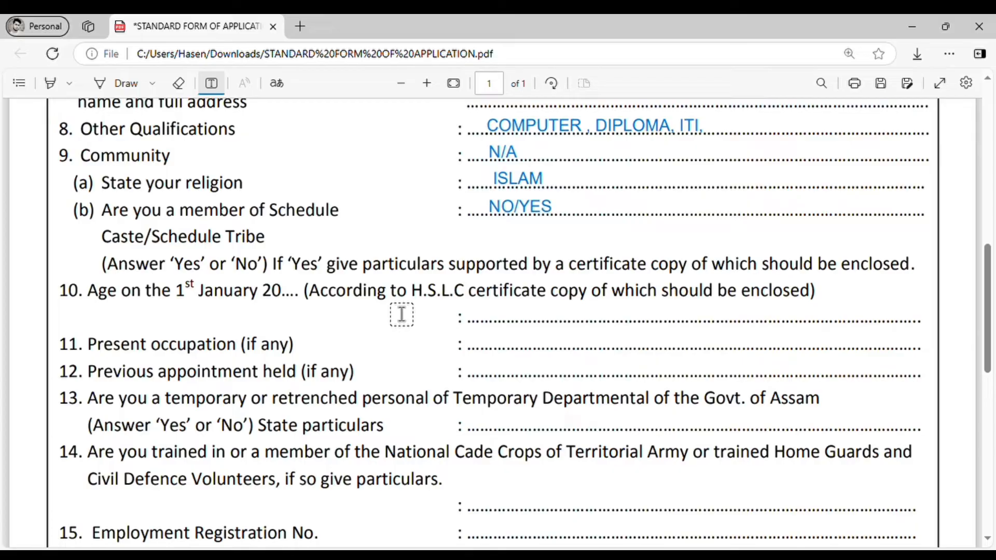
{"action": "left_click", "coordinate": [482, 317]}
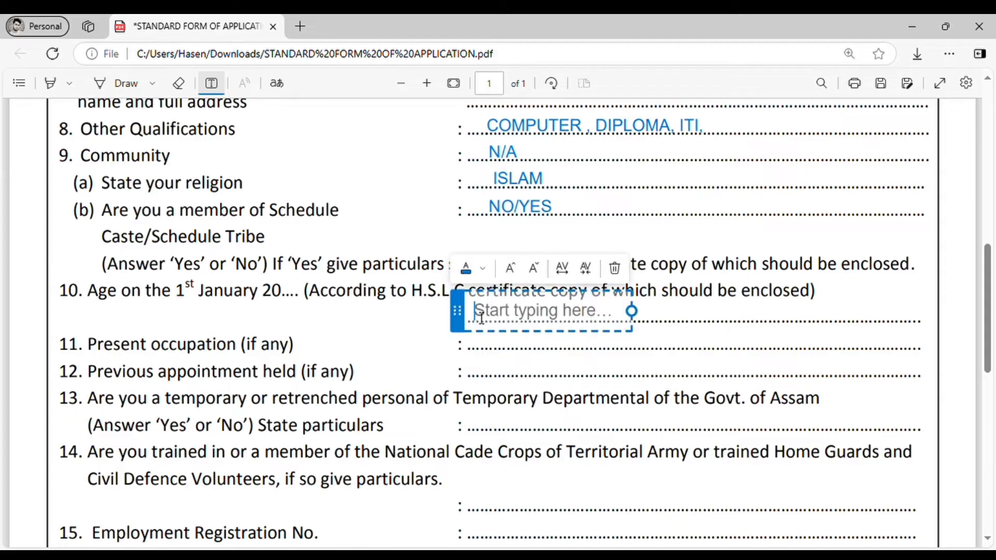
{"action": "type", "text": "A"}
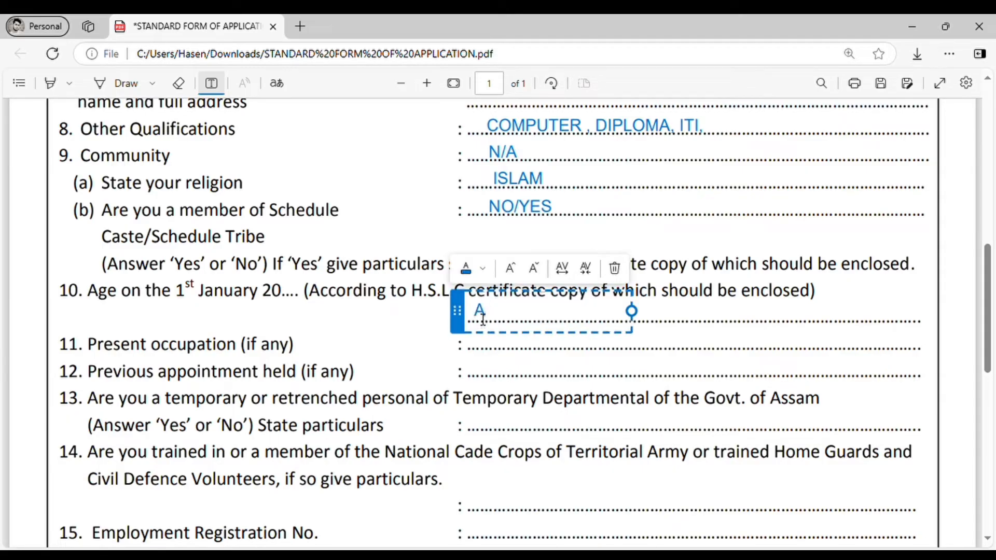
{"action": "type", "text": "GE, MO"}
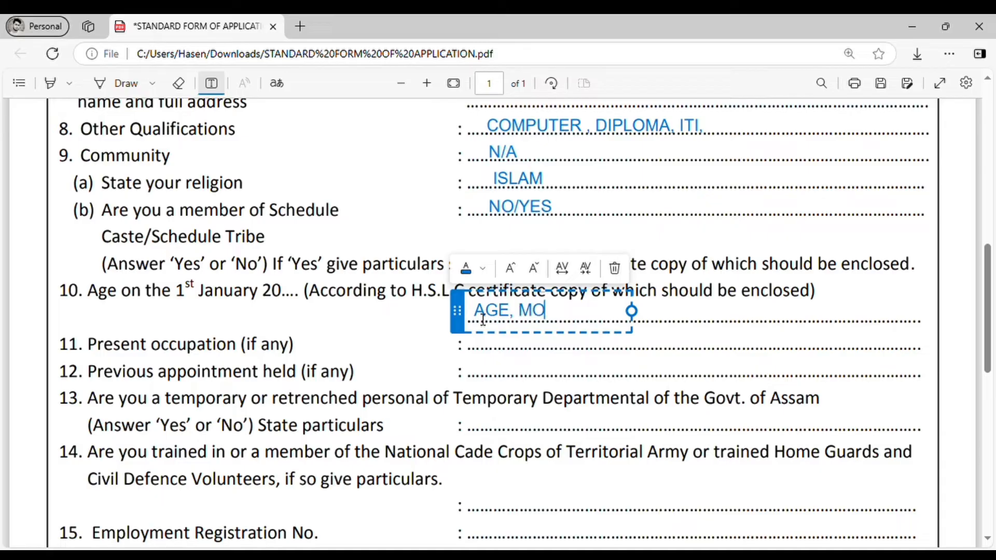
{"action": "type", "text": "NTH, DA"}
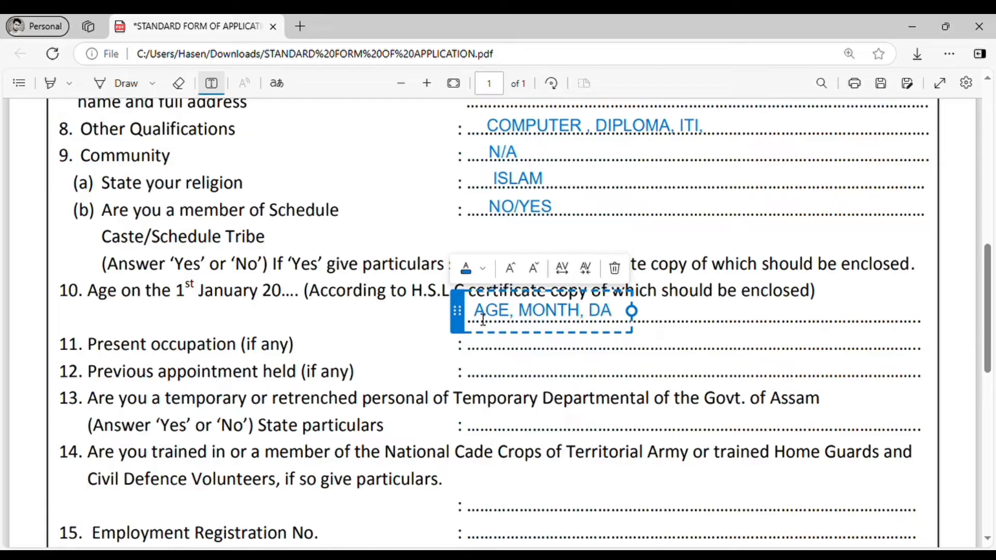
{"action": "type", "text": "Y"}
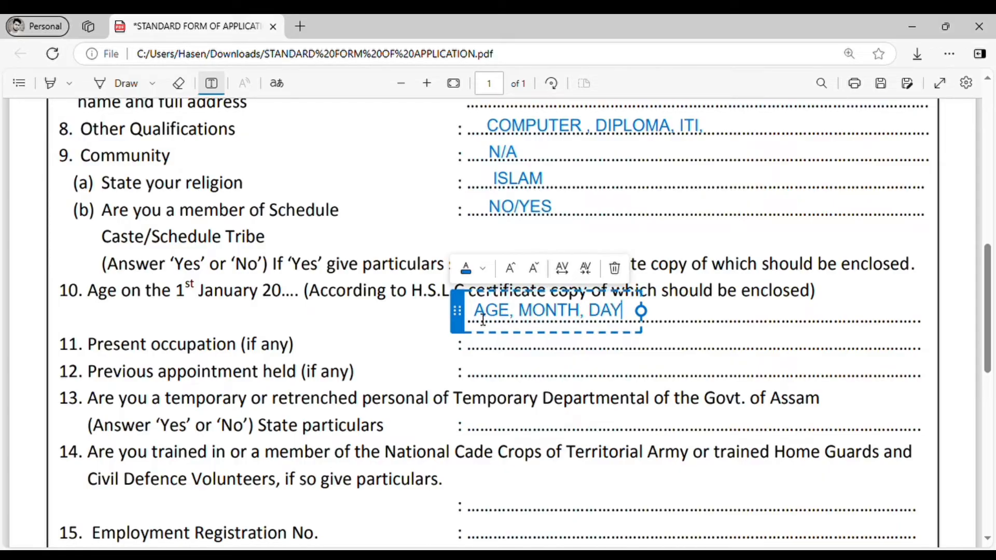
{"action": "left_click", "coordinate": [625, 347]}
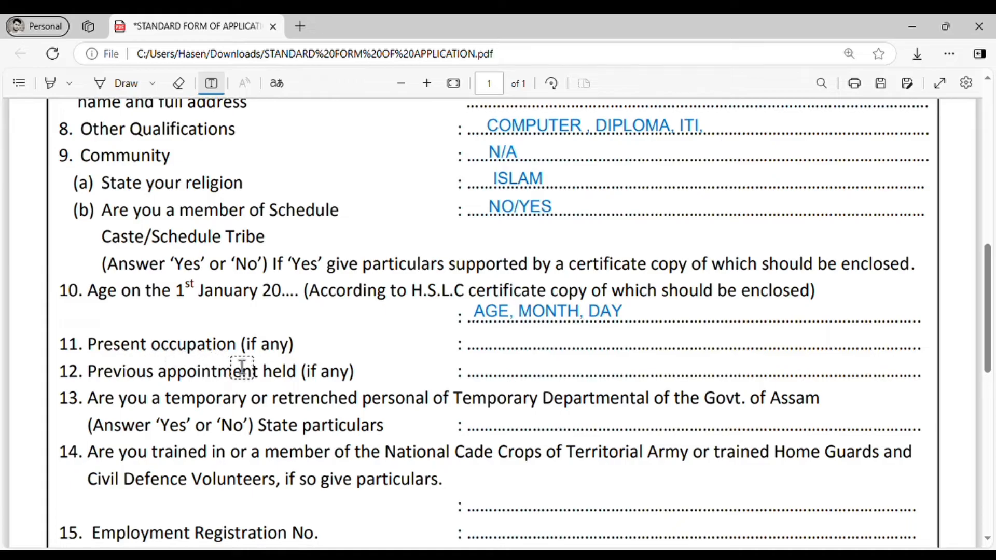
Type 'YES, NO' as the answer on the dotted lines of items 11 and 12
{"action": "left_click", "coordinate": [483, 342]}
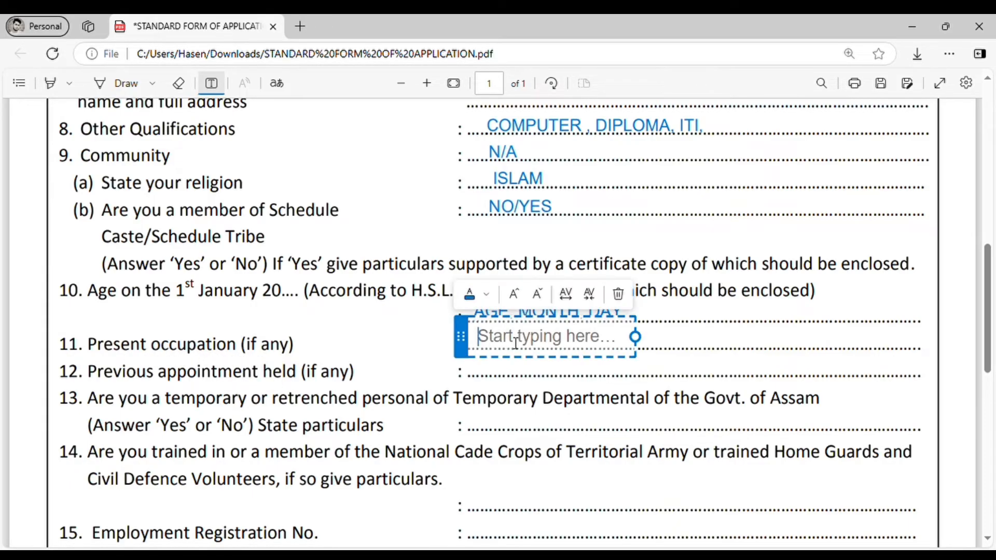
{"action": "type", "text": "YES"}
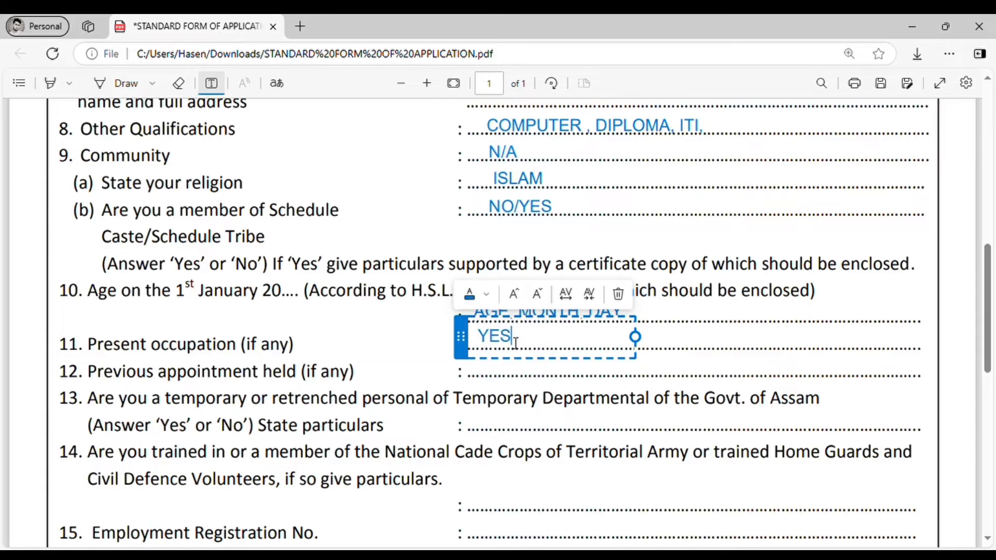
{"action": "type", "text": ", NO"}
{"action": "left_click", "coordinate": [721, 345]}
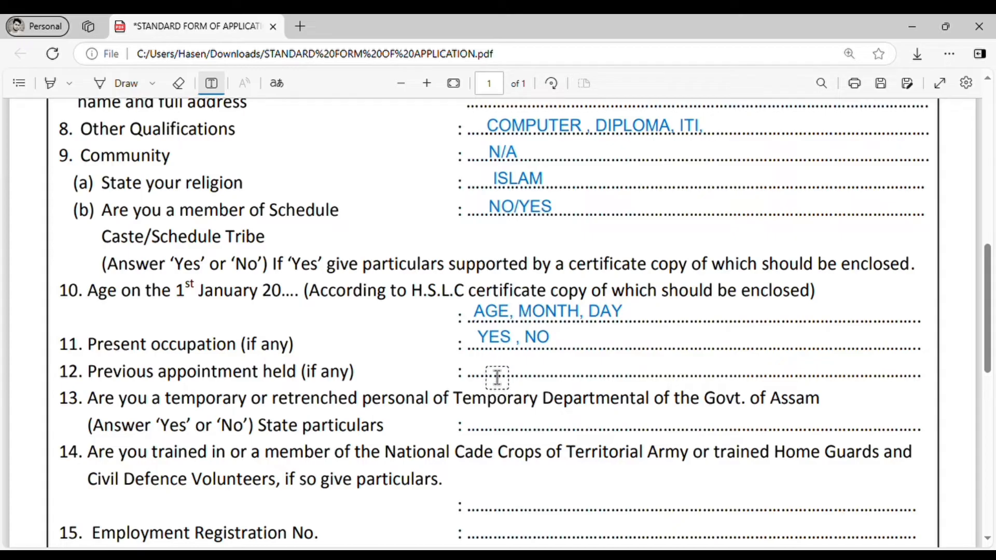
{"action": "left_click", "coordinate": [493, 373]}
{"action": "type", "text": "YE"}
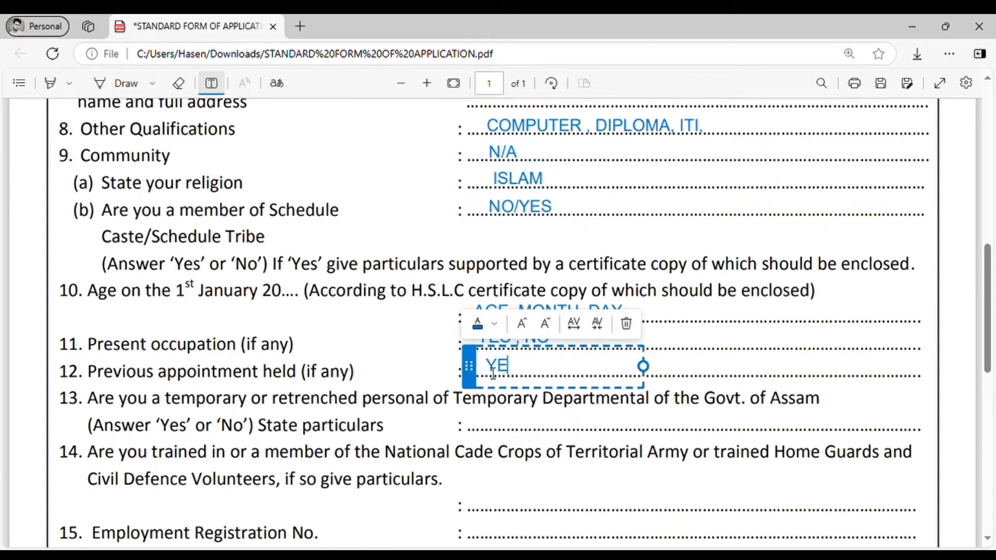
{"action": "type", "text": "S, NO"}
{"action": "left_click", "coordinate": [759, 377]}
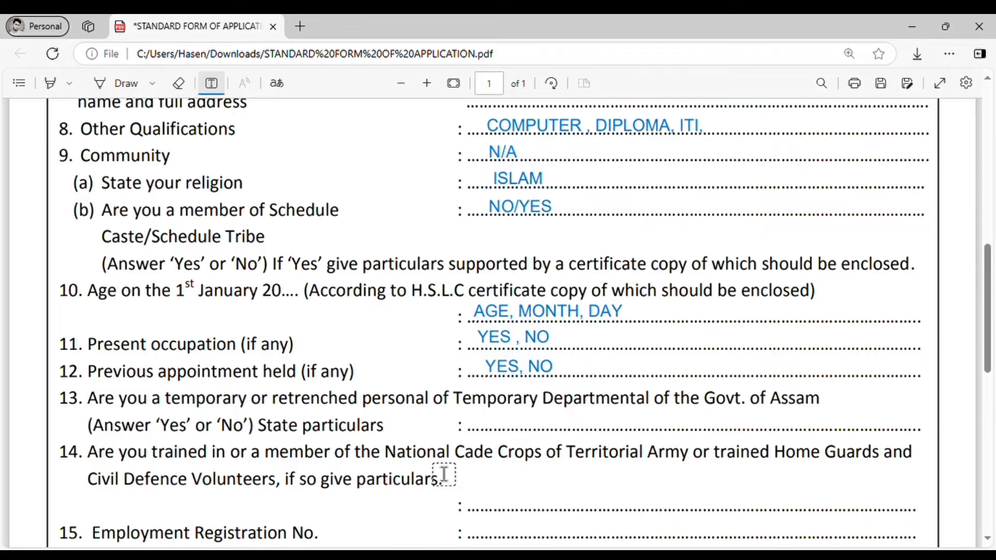
Answer items 13 and 14 with NO
{"action": "left_click", "coordinate": [490, 423]}
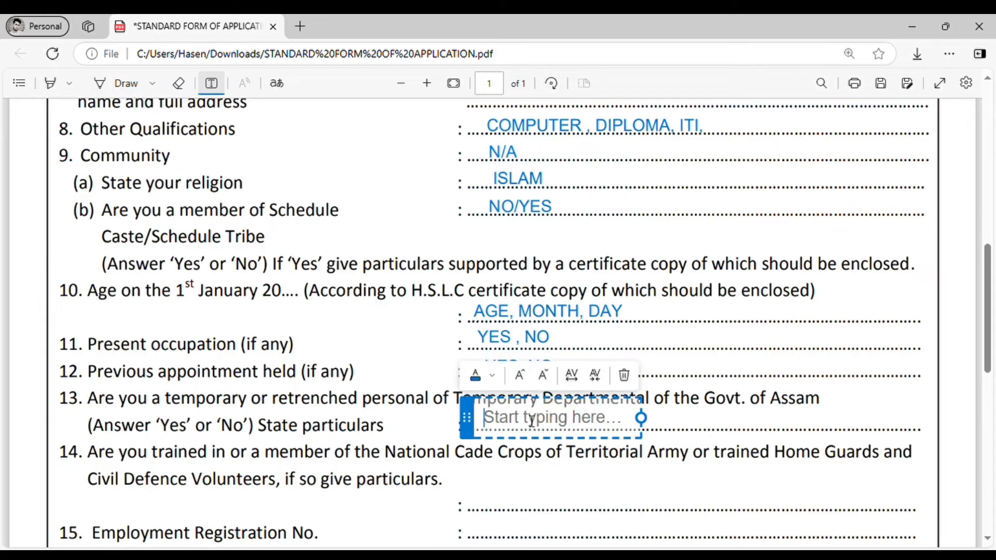
{"action": "type", "text": "NO"}
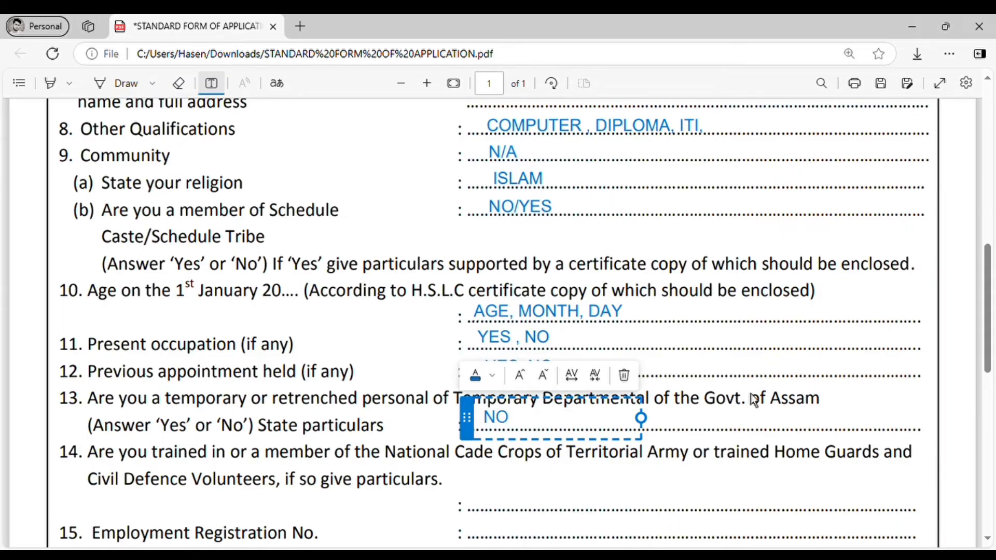
{"action": "scroll", "coordinate": [752, 394], "scroll_direction": "down", "scroll_amount": 1}
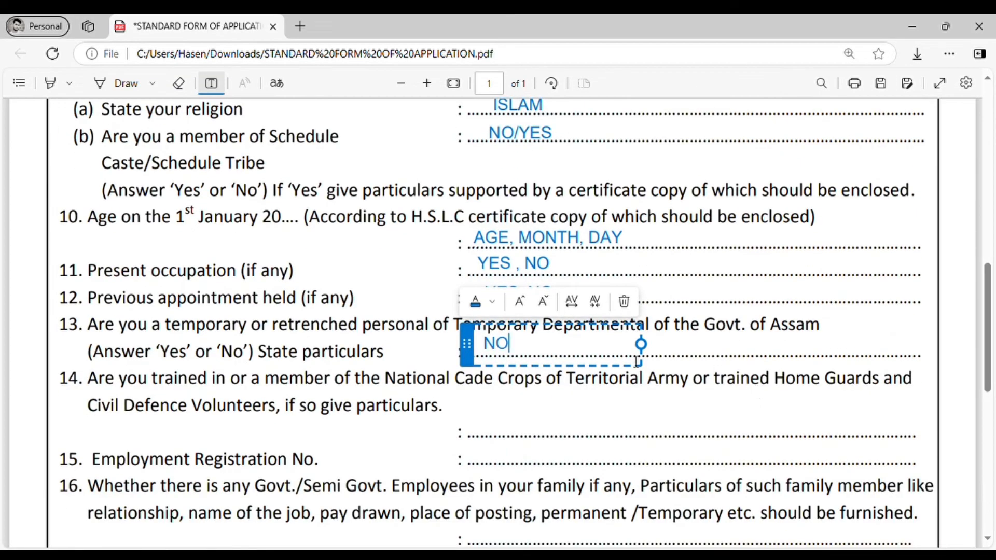
{"action": "scroll", "coordinate": [250, 352], "scroll_direction": "down", "scroll_amount": 1}
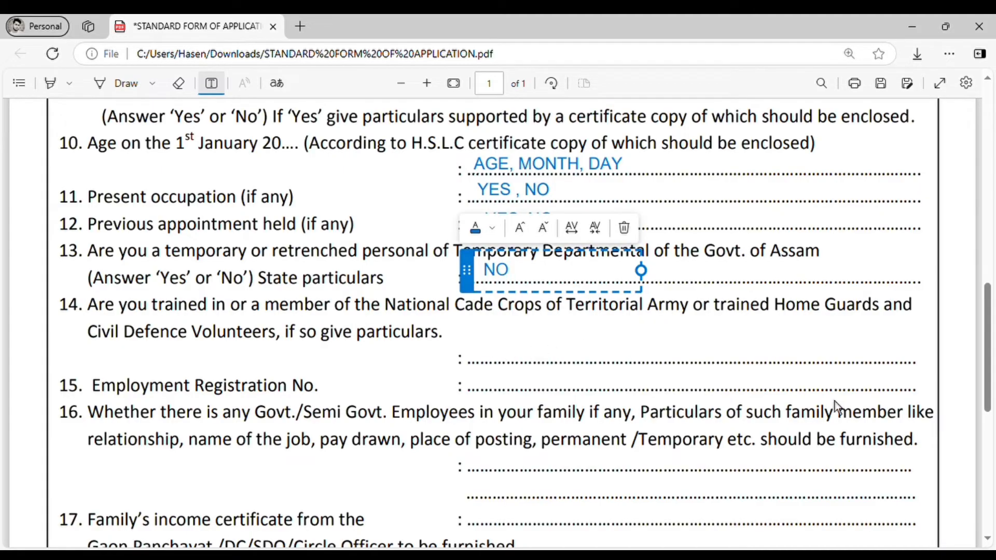
{"action": "left_click", "coordinate": [486, 363]}
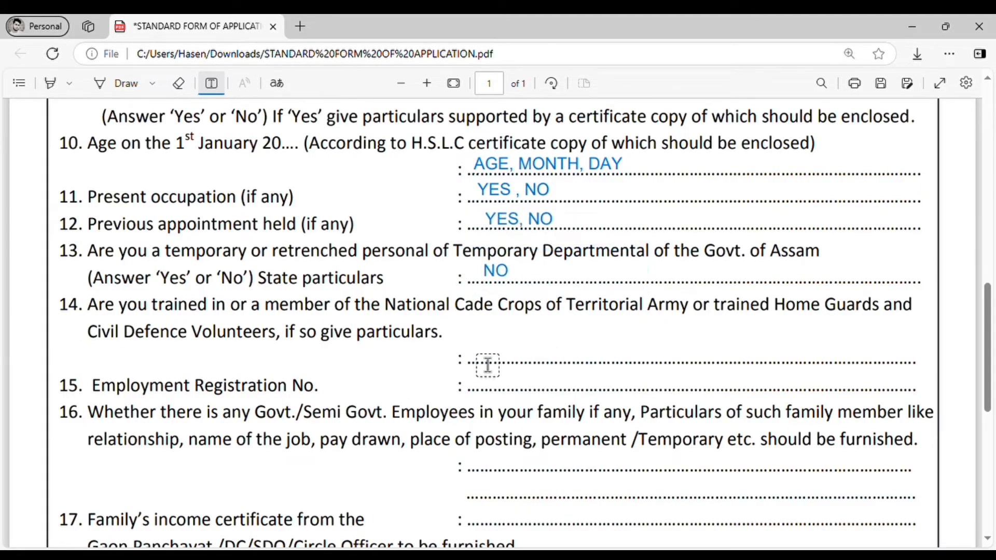
{"action": "left_click", "coordinate": [484, 359]}
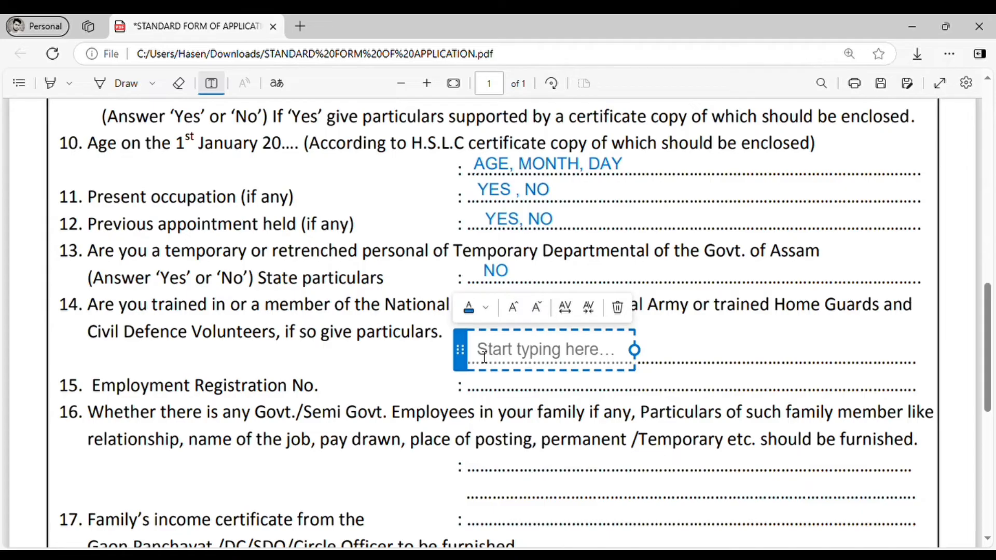
{"action": "type", "text": "NO"}
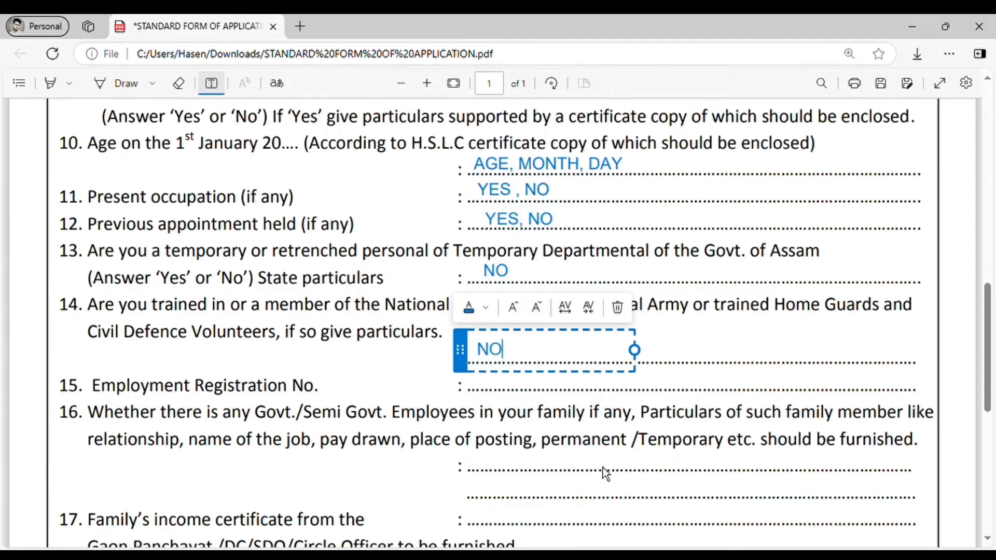
{"action": "left_click", "coordinate": [491, 397]}
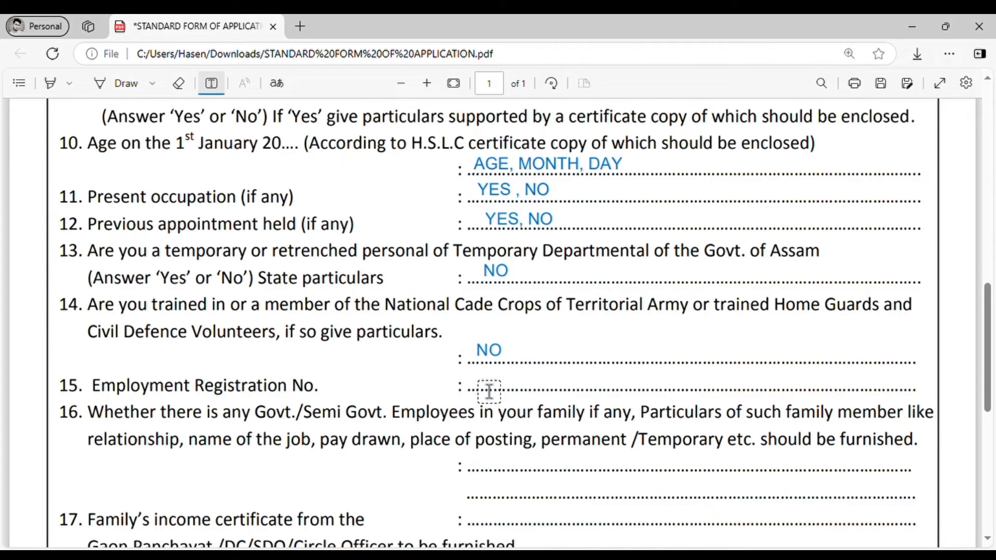
Enter XXXXXXXX/XX/2025 as the employment registration number and answer item 16 with NO
{"action": "left_click", "coordinate": [489, 392]}
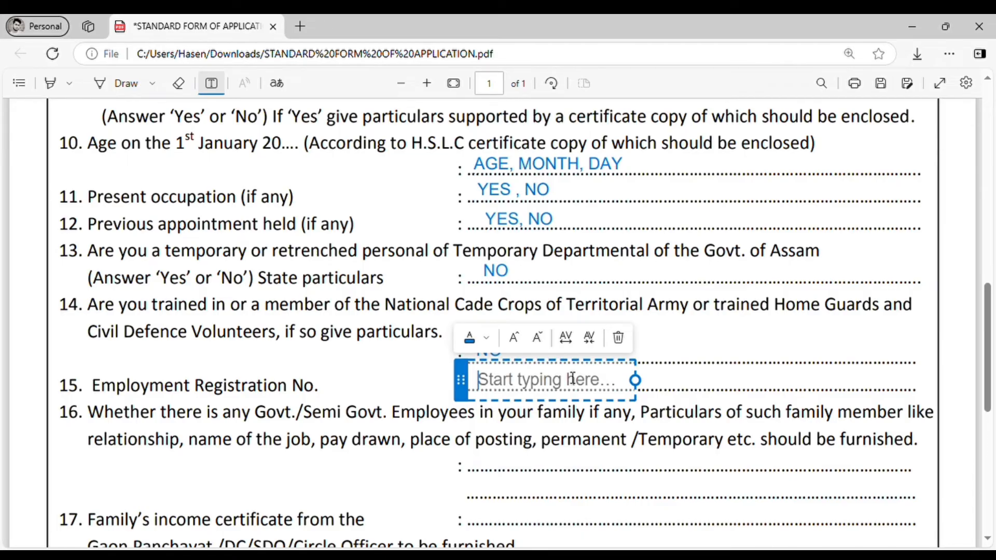
{"action": "type", "text": "XXXXXXXX"}
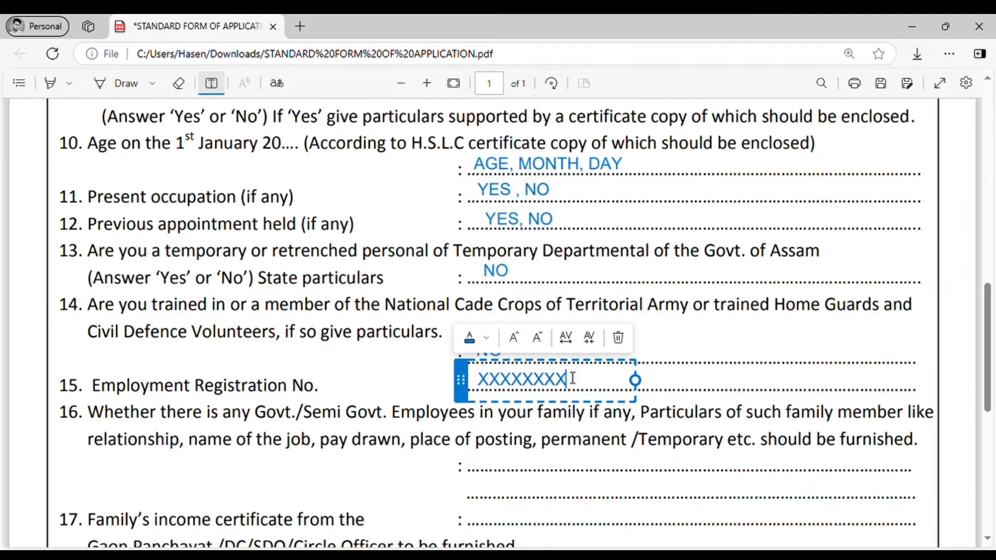
{"action": "type", "text": "/XX/202"}
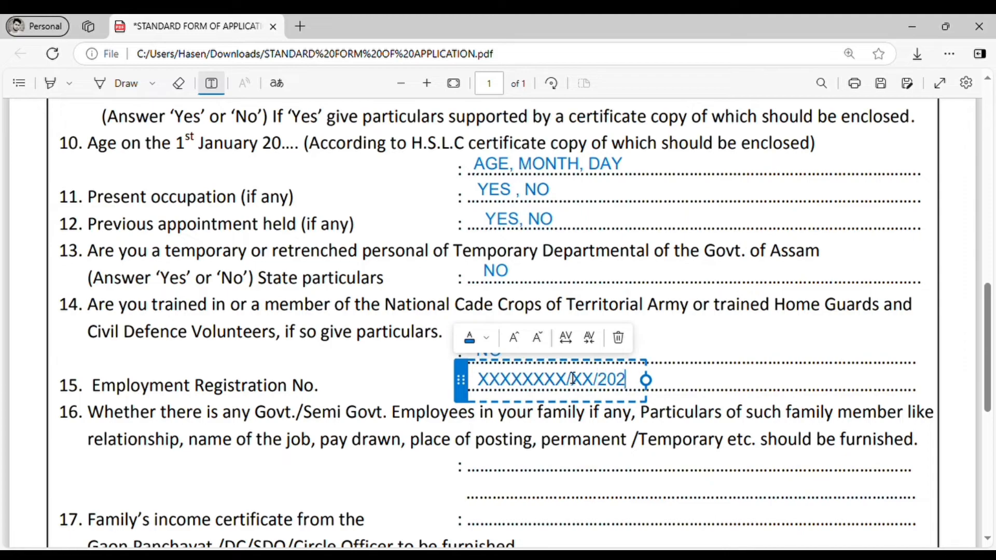
{"action": "type", "text": "5"}
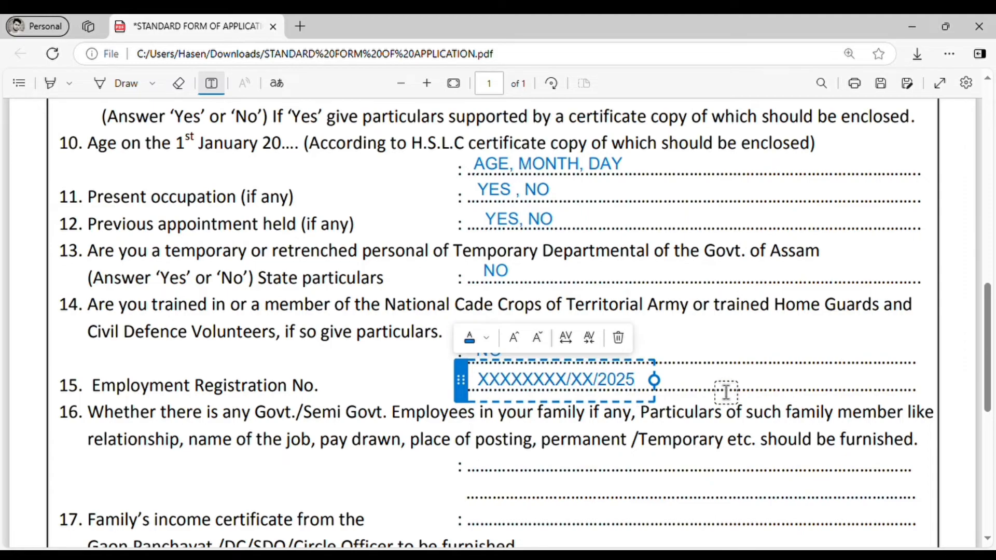
{"action": "left_click", "coordinate": [467, 458]}
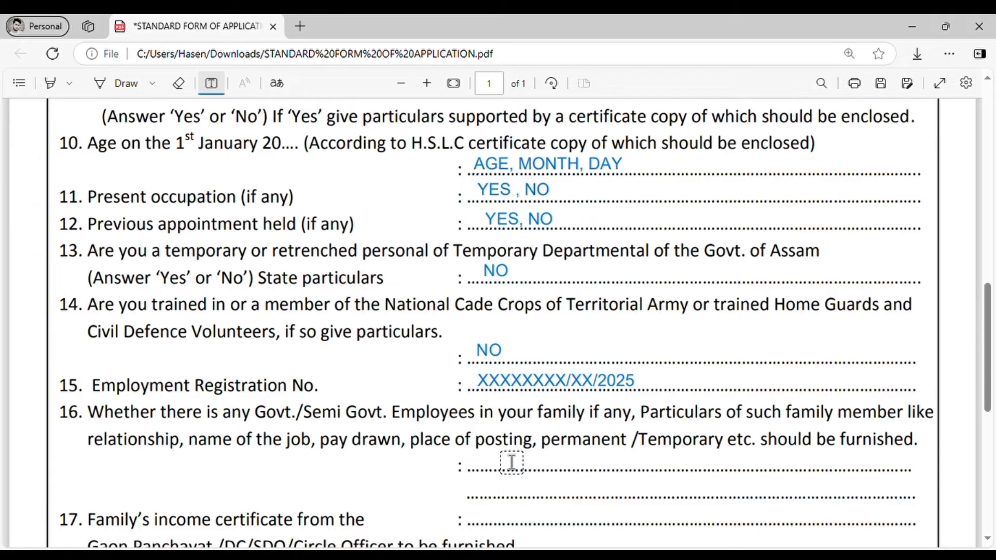
{"action": "left_click", "coordinate": [481, 468]}
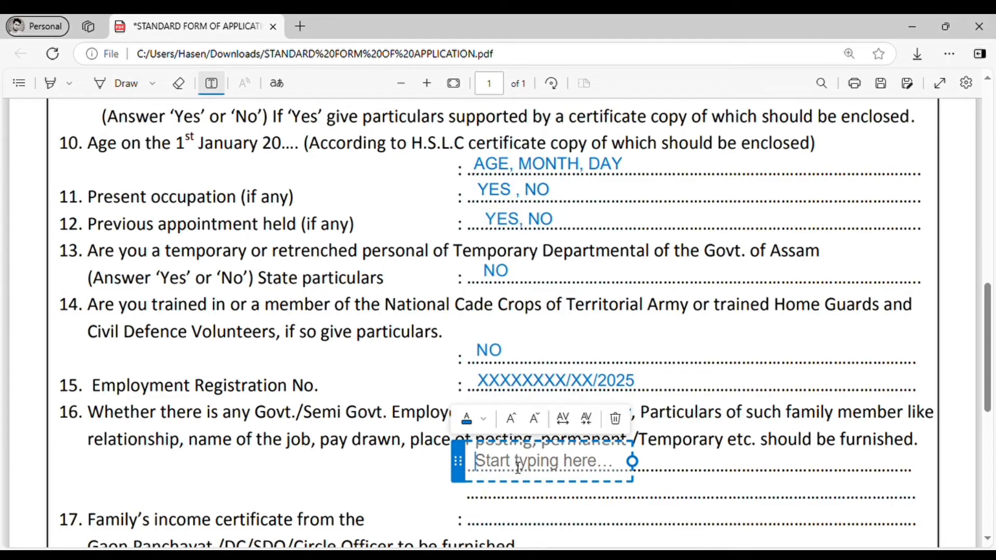
{"action": "type", "text": "NO"}
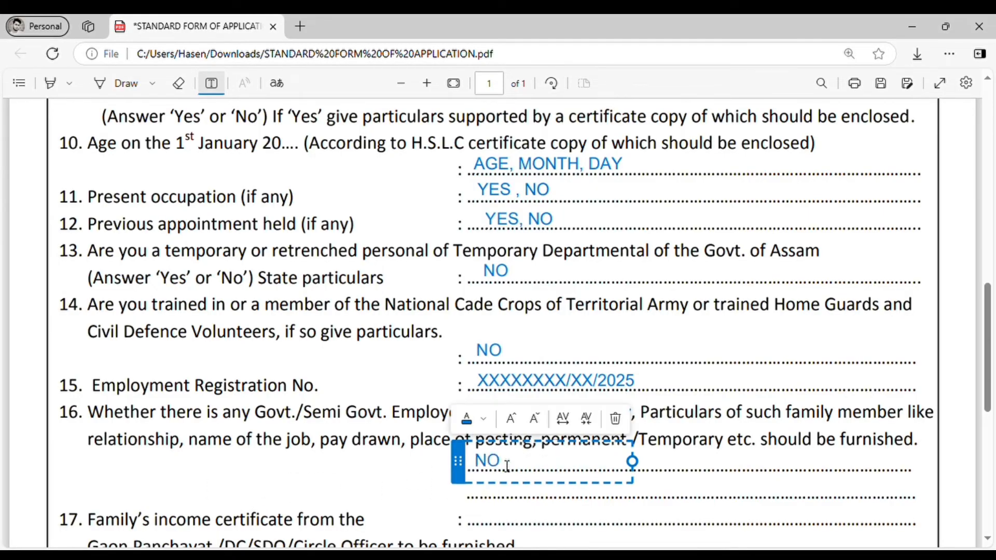
{"action": "left_click", "coordinate": [710, 454]}
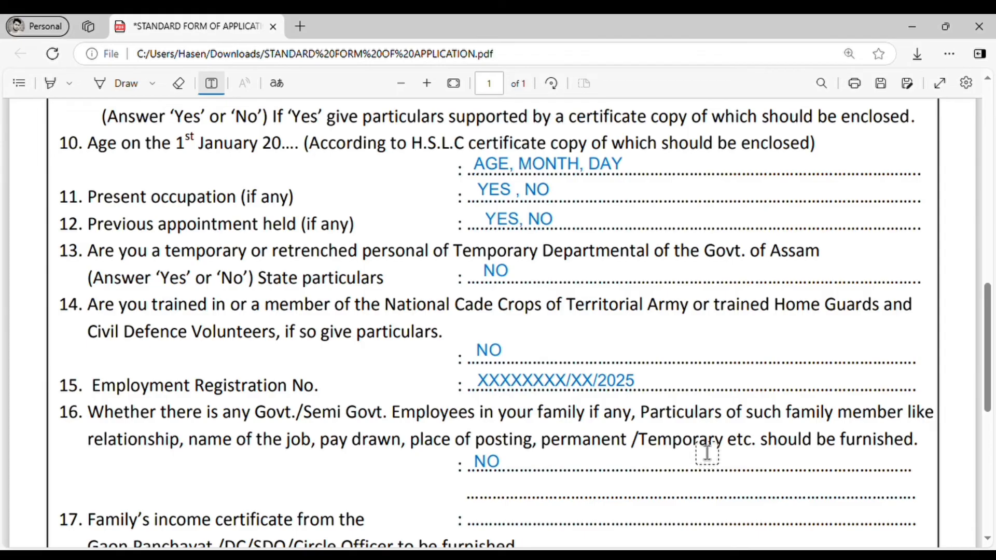
Enter 80,000 on item 17's line, aligning the box and removing an extra zero
{"action": "scroll", "coordinate": [707, 452], "scroll_direction": "down", "scroll_amount": 3}
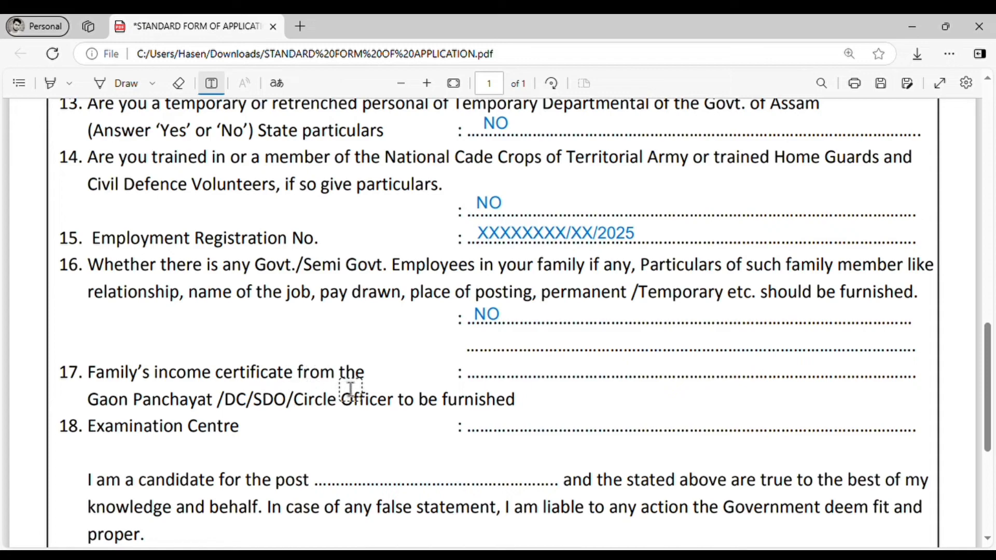
{"action": "left_click", "coordinate": [497, 384]}
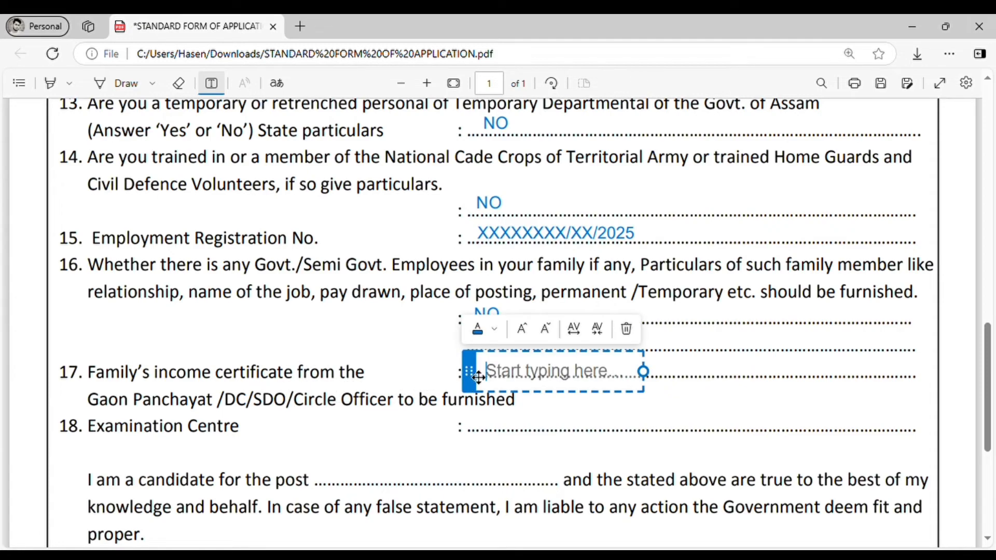
{"action": "left_click_drag", "start_coordinate": [467, 376], "coordinate": [474, 370]}
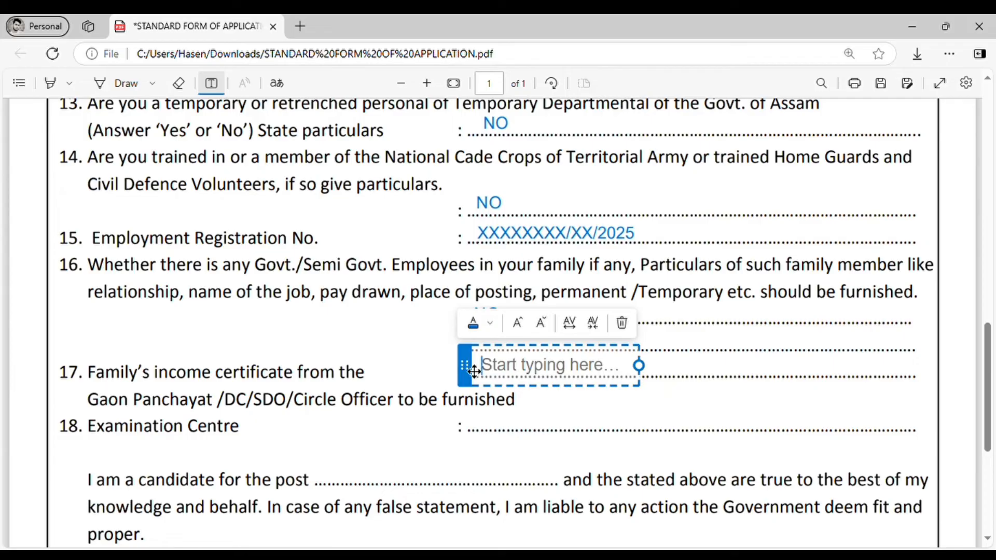
{"action": "type", "text": "80"}
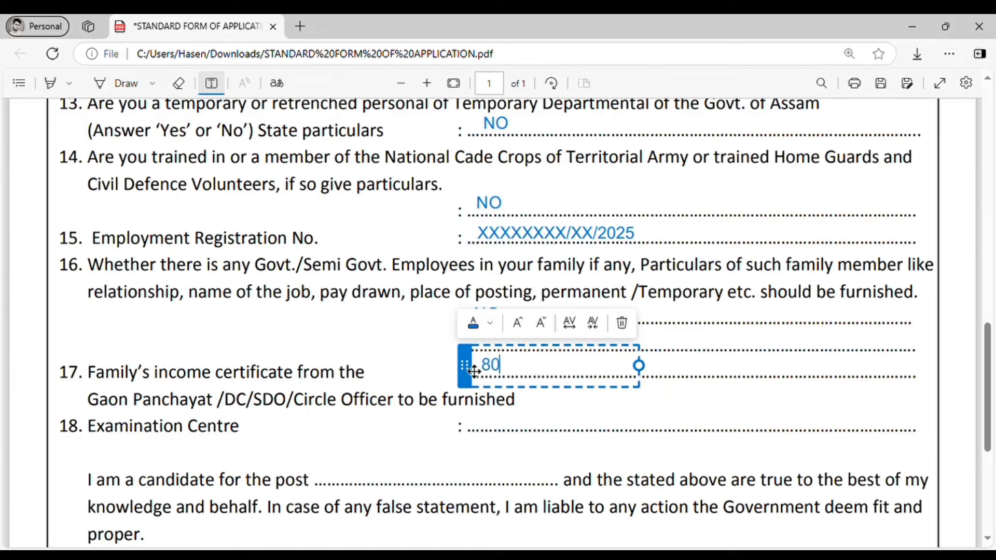
{"action": "type", "text": ",0000"}
{"action": "key", "text": "BackSpace"}
{"action": "left_click", "coordinate": [642, 409]}
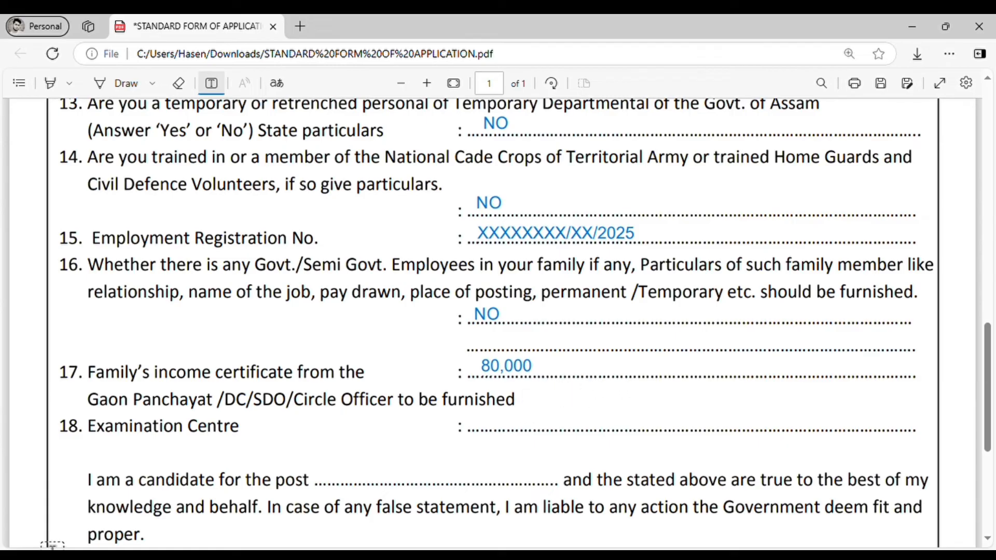
{"action": "scroll", "coordinate": [256, 454], "scroll_direction": "down", "scroll_amount": 2}
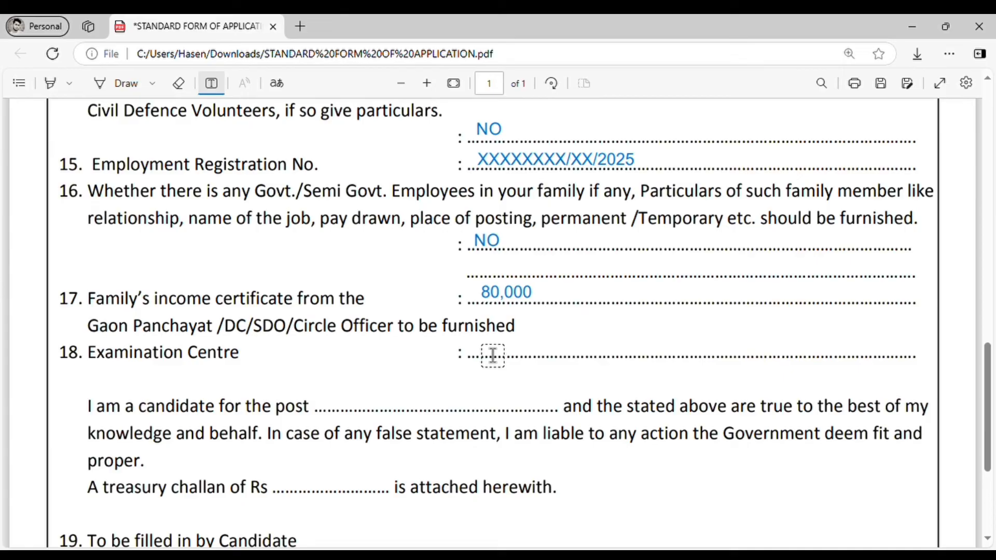
Discard an unused empty text box and write PEON on the post line
{"action": "left_click", "coordinate": [493, 356]}
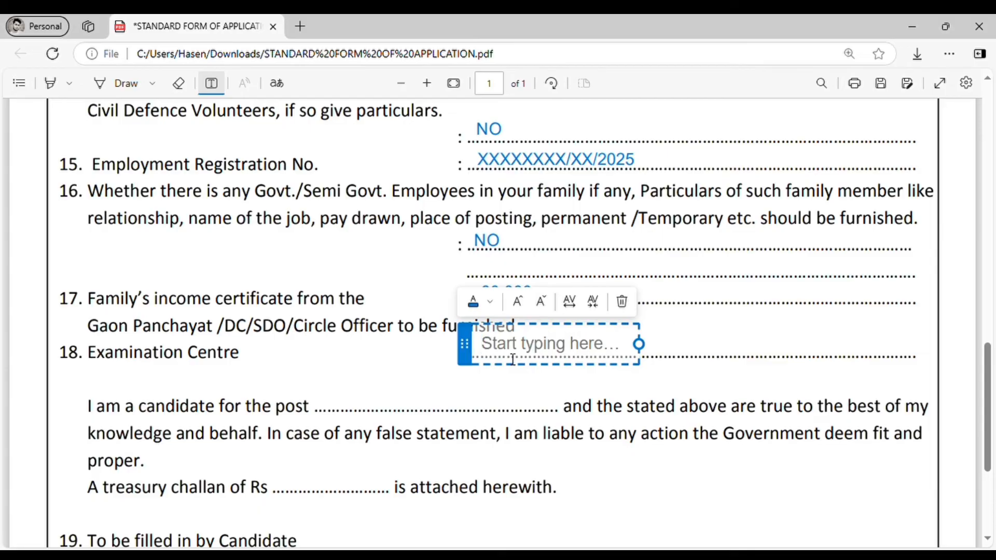
{"action": "scroll", "coordinate": [640, 390], "scroll_direction": "down", "scroll_amount": 1}
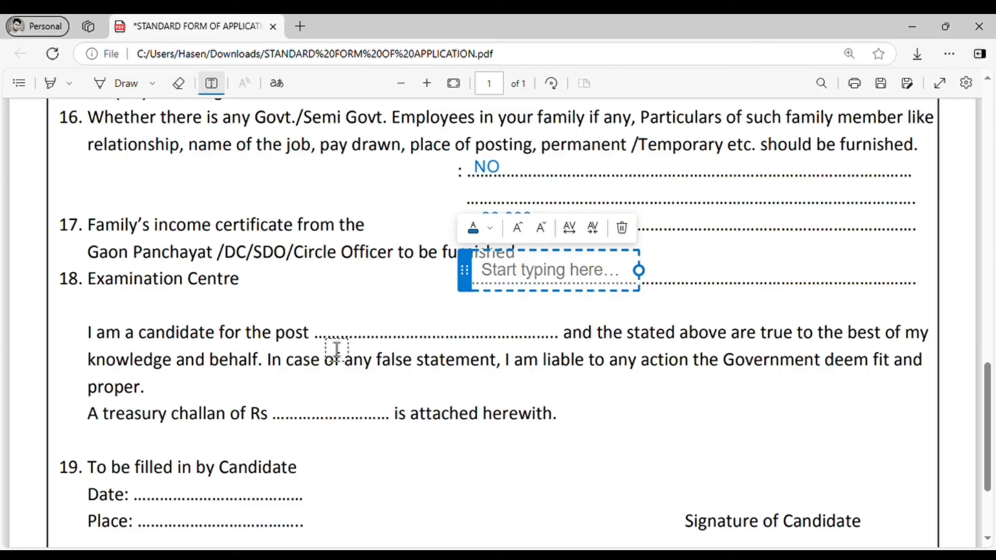
{"action": "left_click", "coordinate": [337, 346]}
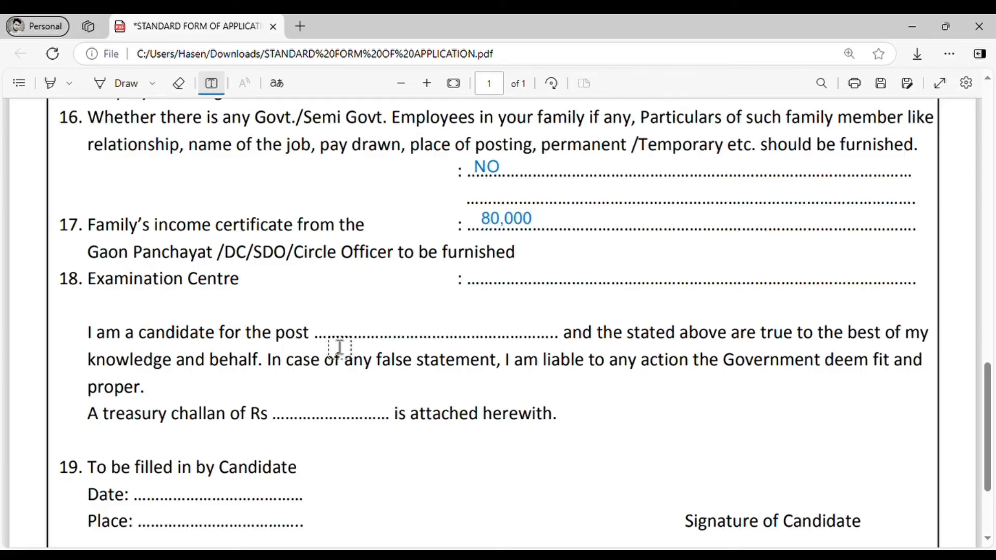
{"action": "left_click", "coordinate": [365, 336]}
{"action": "type", "text": "P"}
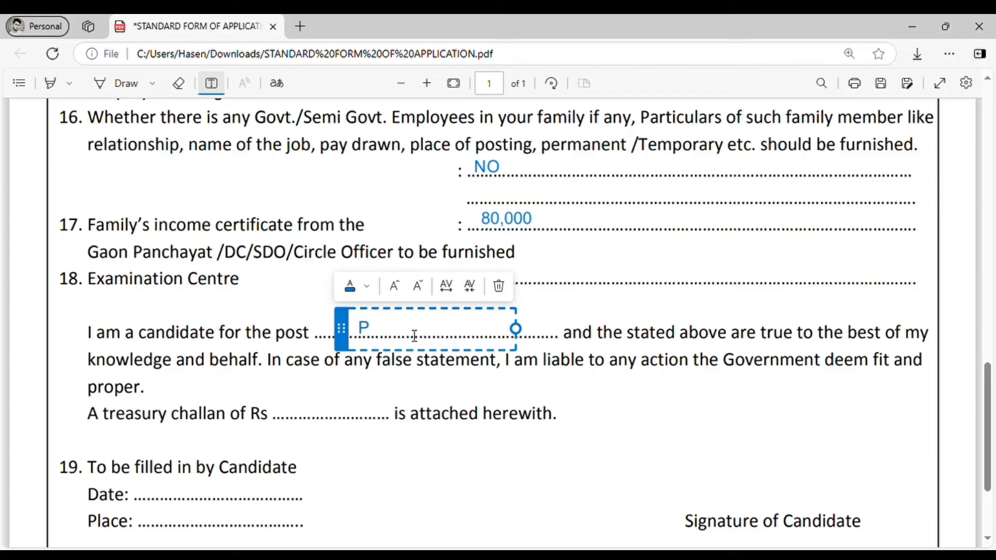
{"action": "type", "text": "EON"}
{"action": "left_click", "coordinate": [502, 401]}
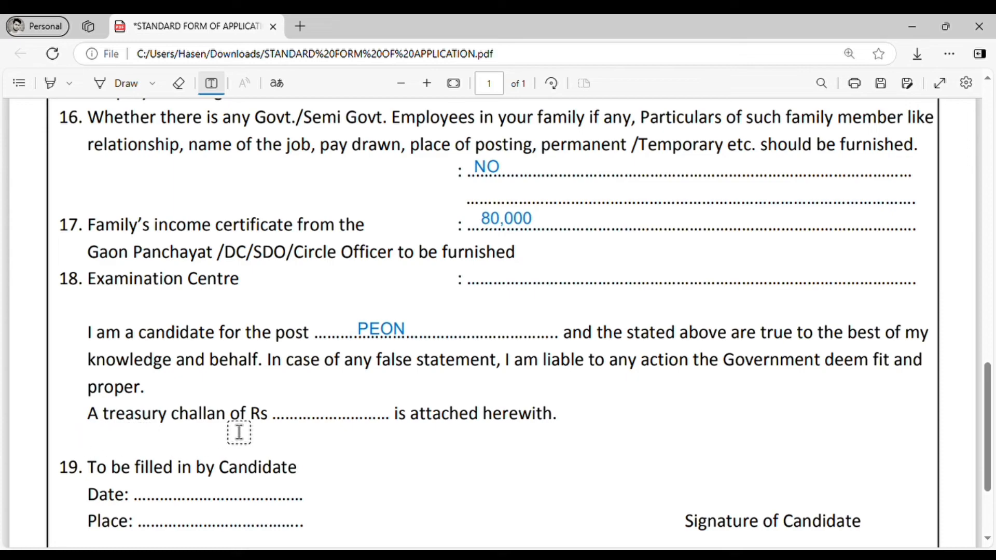
Leave the treasury challan amount blank by discarding the empty text box placed there
{"action": "scroll", "coordinate": [299, 432], "scroll_direction": "up", "scroll_amount": 2}
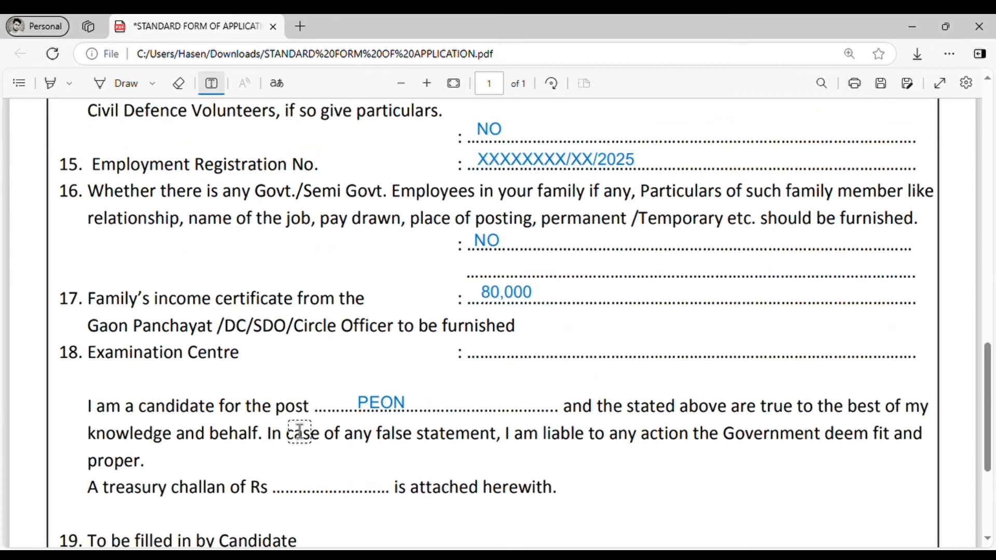
{"action": "scroll", "coordinate": [299, 431], "scroll_direction": "down", "scroll_amount": 2}
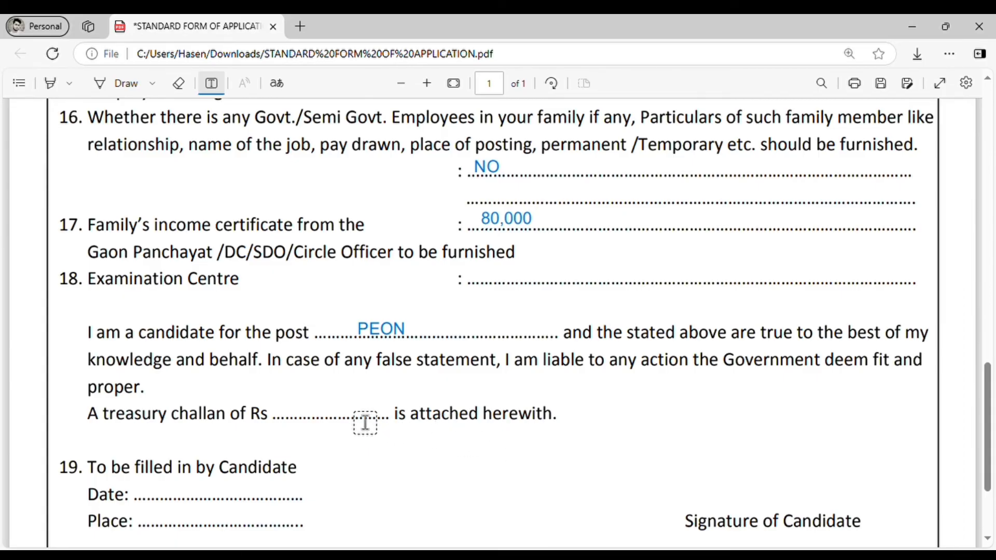
{"action": "left_click", "coordinate": [310, 421]}
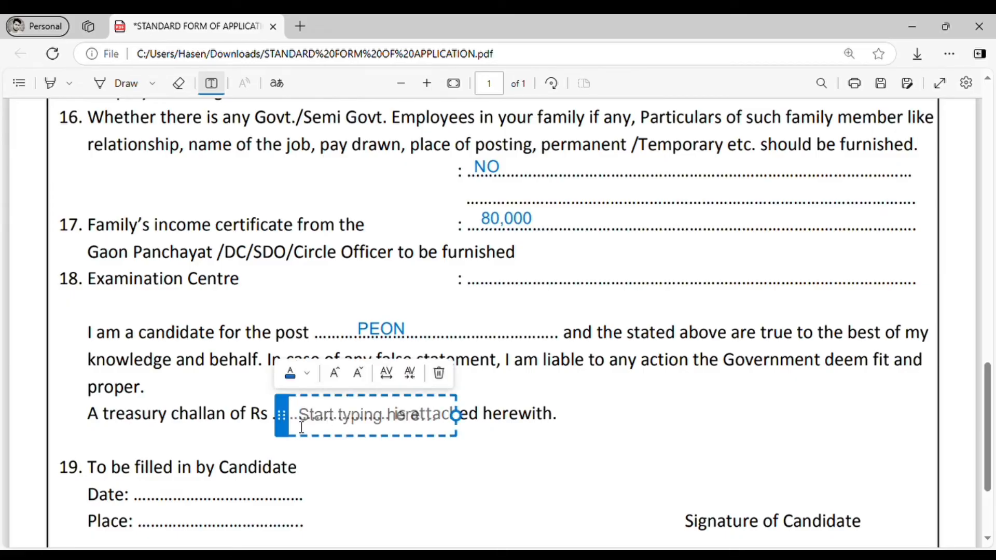
{"action": "left_click_drag", "start_coordinate": [287, 422], "coordinate": [274, 411]}
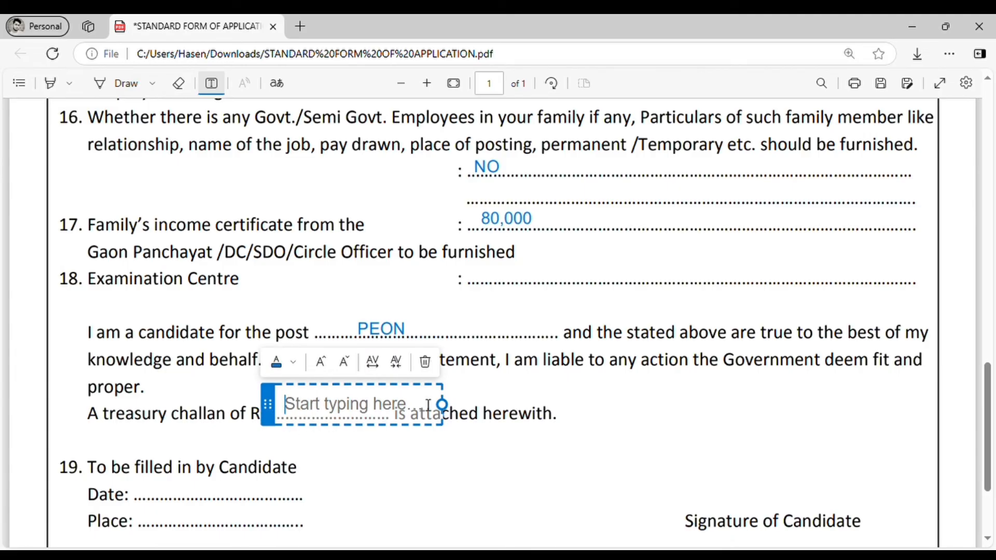
{"action": "left_click", "coordinate": [450, 419]}
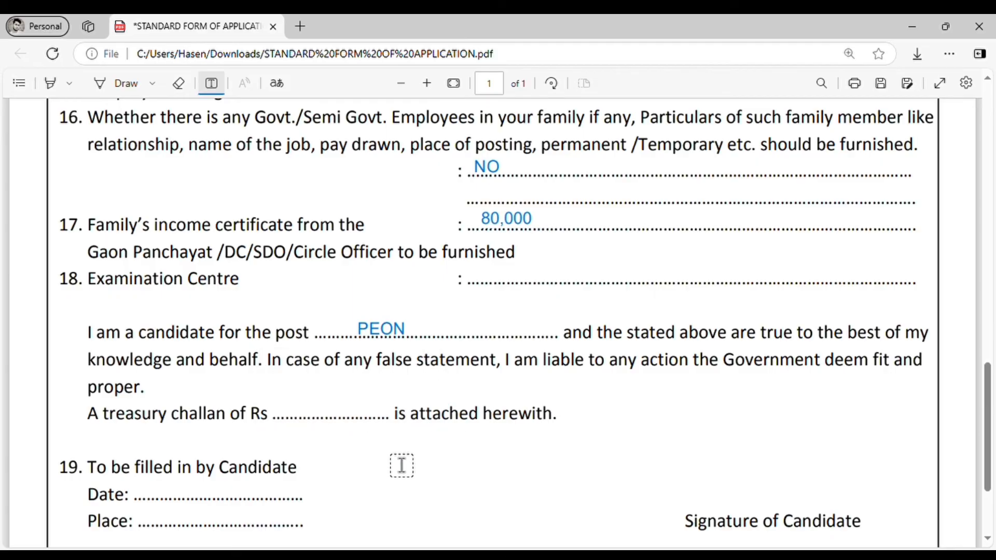
Enter 14/12/2024 on item 19's Date line, nudged into position
{"action": "scroll", "coordinate": [447, 456], "scroll_direction": "down", "scroll_amount": 1}
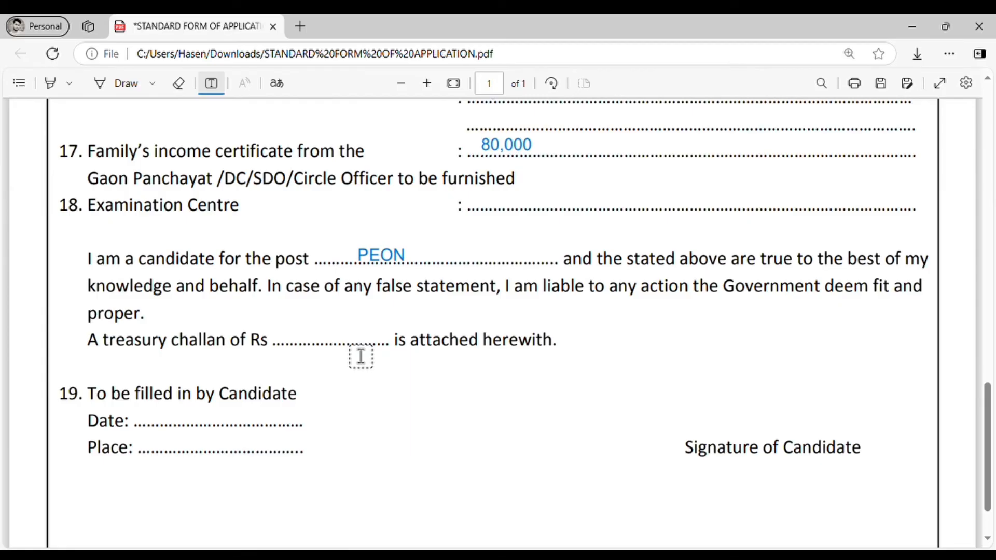
{"action": "left_click", "coordinate": [159, 431]}
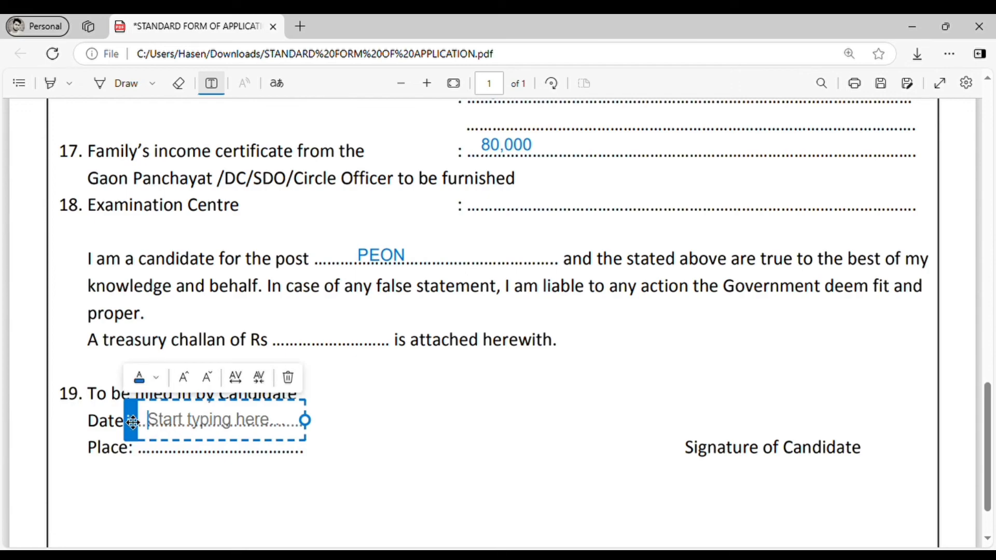
{"action": "type", "text": "14/"}
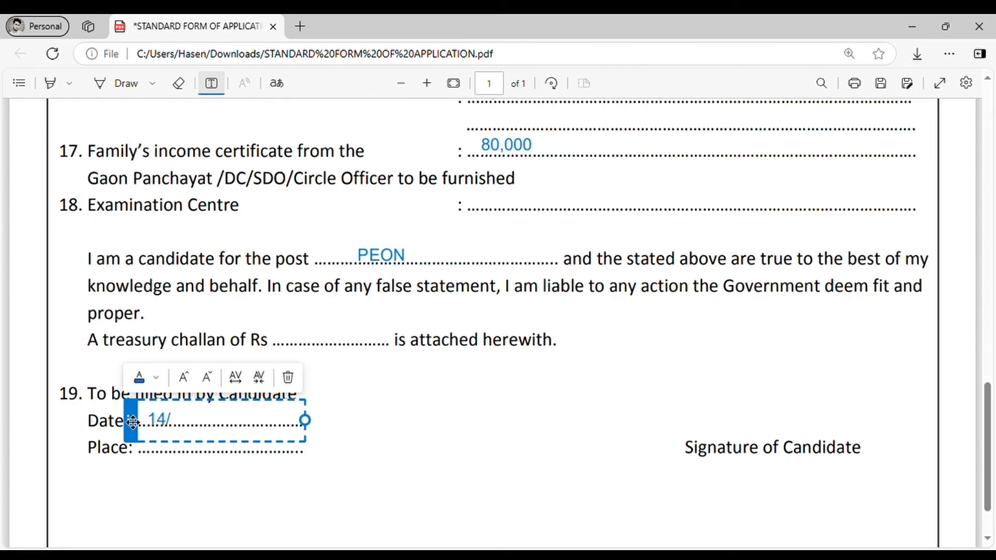
{"action": "type", "text": "12/2024"}
{"action": "left_click_drag", "start_coordinate": [132, 422], "coordinate": [131, 419]}
{"action": "left_click", "coordinate": [159, 464]}
Enter KHARUPETA on the Place line, shifted slightly left to align
{"action": "left_click", "coordinate": [160, 445]}
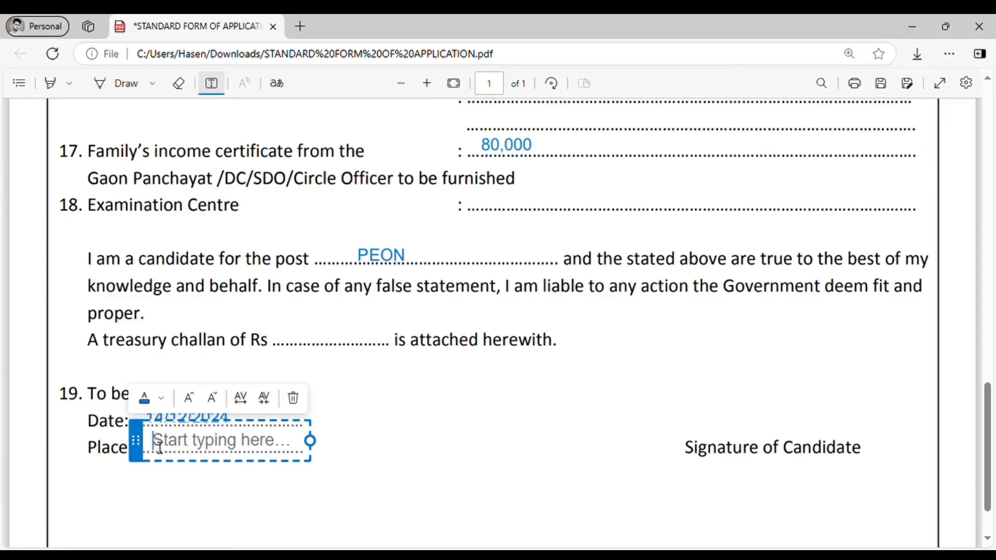
{"action": "type", "text": "KHA"}
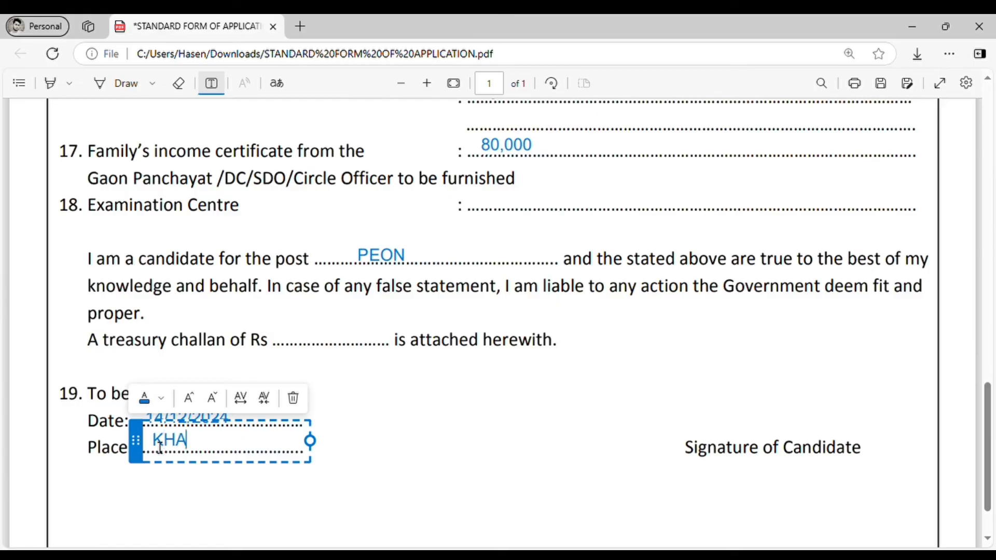
{"action": "type", "text": "RUPETA"}
{"action": "left_click", "coordinate": [292, 481]}
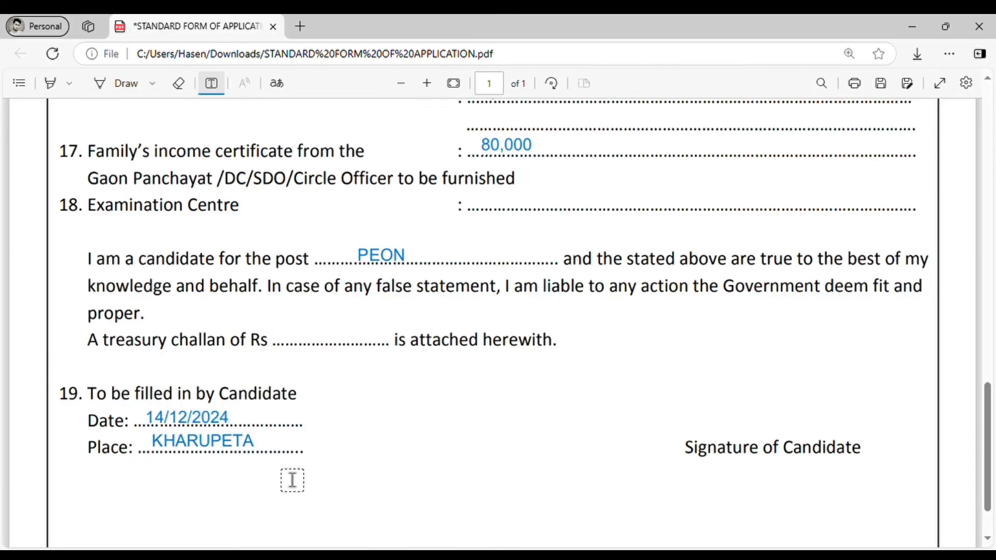
{"action": "left_click", "coordinate": [202, 447]}
{"action": "left_click_drag", "start_coordinate": [137, 456], "coordinate": [133, 456]}
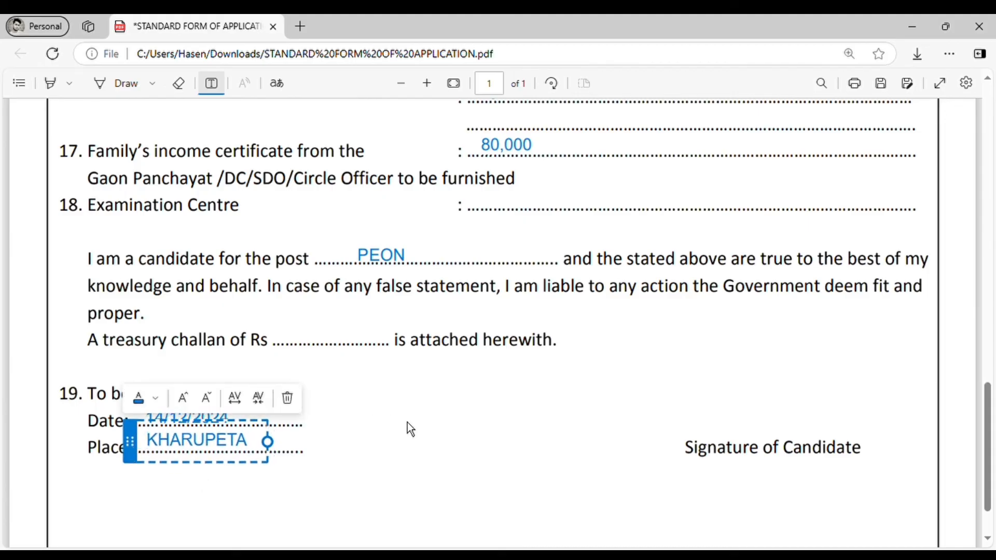
{"action": "left_click", "coordinate": [483, 418]}
{"action": "left_click", "coordinate": [716, 415]}
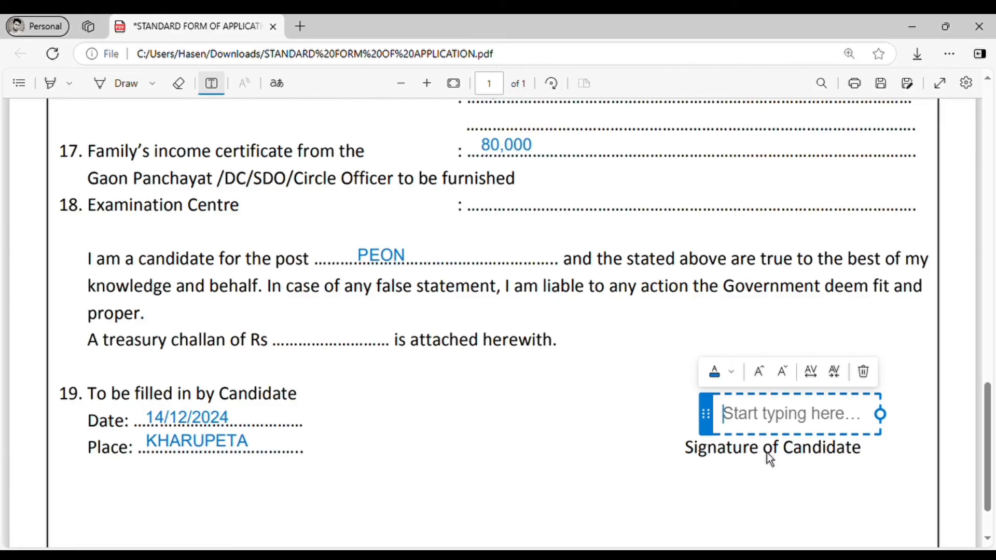
Type the candidate's name above 'Signature of Candidate', positioned over the label
{"action": "left_click_drag", "start_coordinate": [706, 415], "coordinate": [696, 424]}
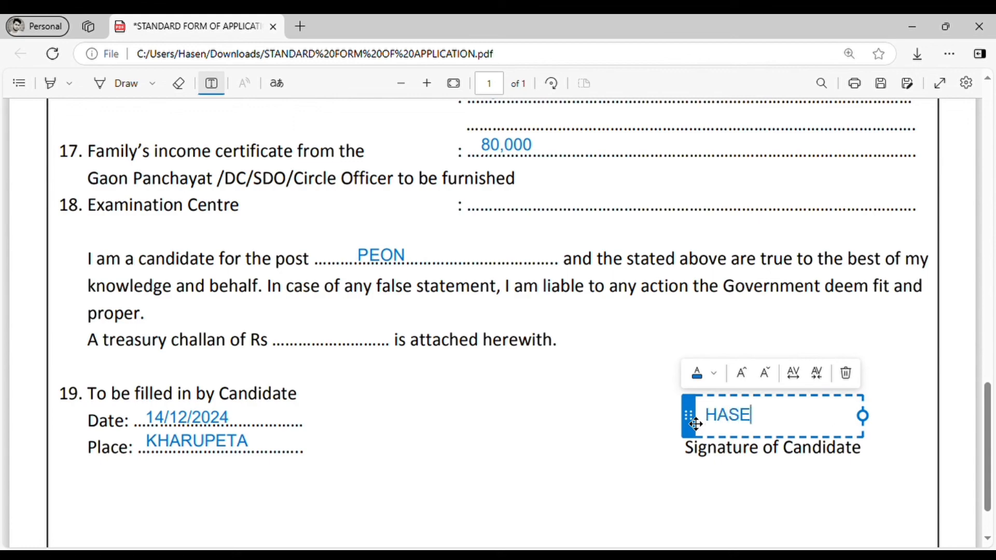
{"action": "left_click_drag", "start_coordinate": [696, 423], "coordinate": [711, 424]}
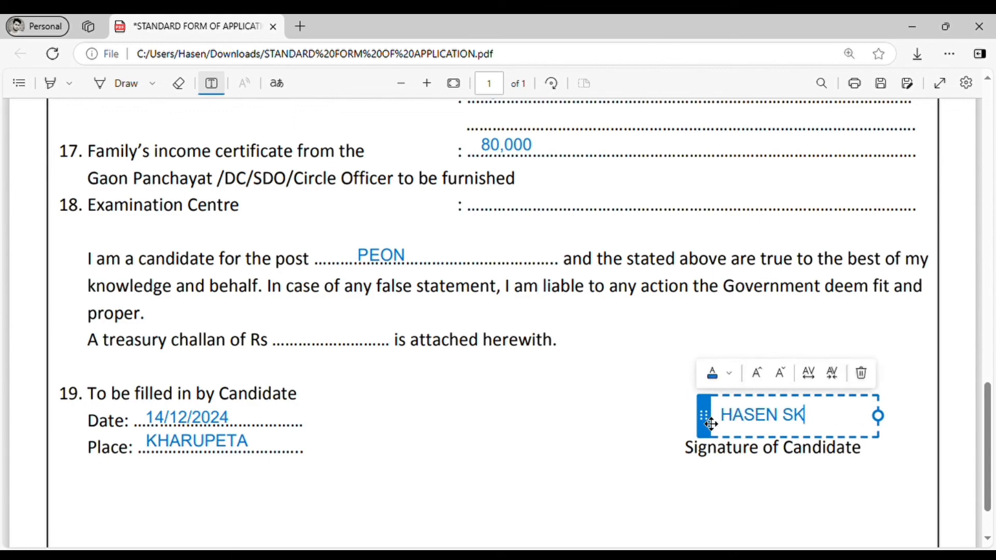
{"action": "left_click", "coordinate": [669, 445]}
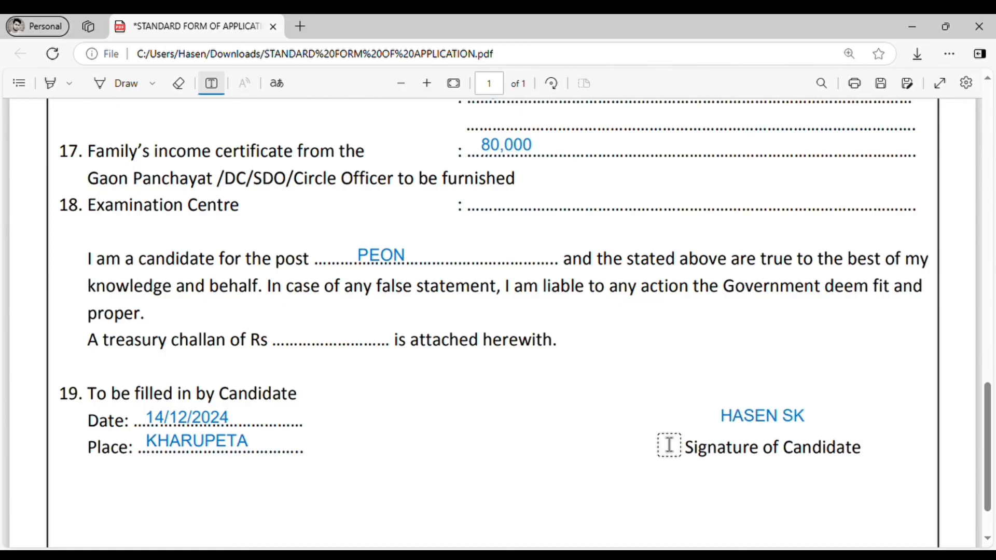
{"action": "scroll", "coordinate": [669, 445], "scroll_direction": "down", "scroll_amount": 2}
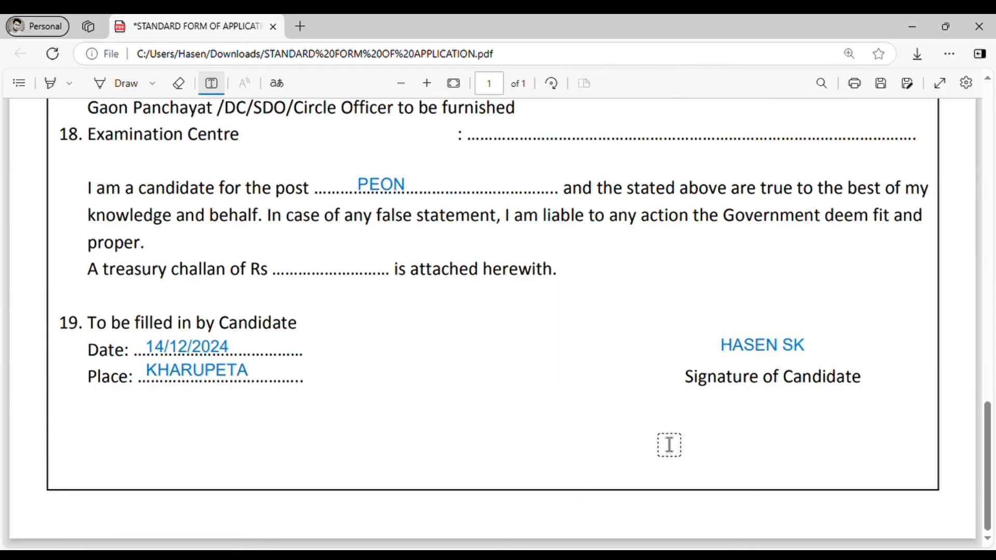
{"action": "scroll", "coordinate": [669, 445], "scroll_direction": "up", "scroll_amount": 20}
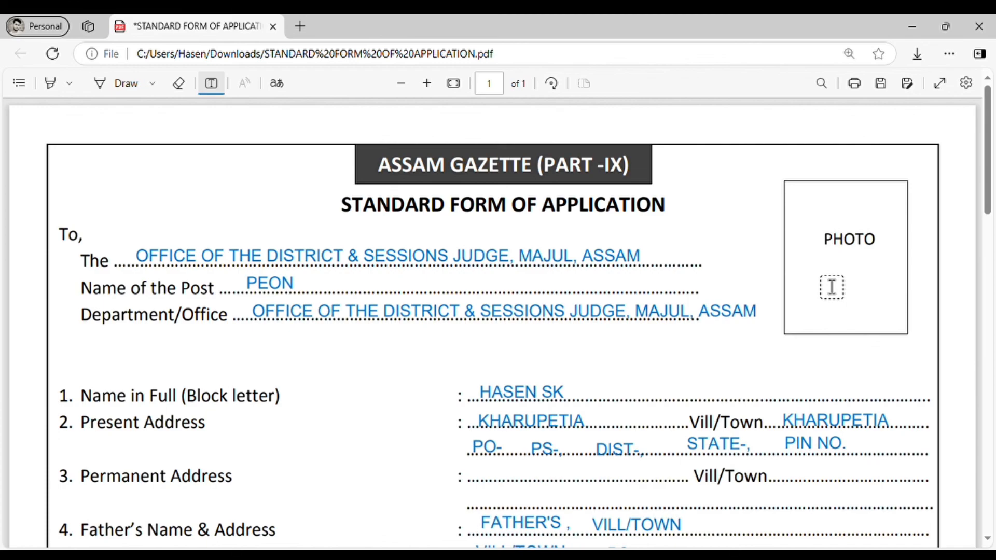
{"action": "scroll", "coordinate": [654, 318], "scroll_direction": "down", "scroll_amount": 15}
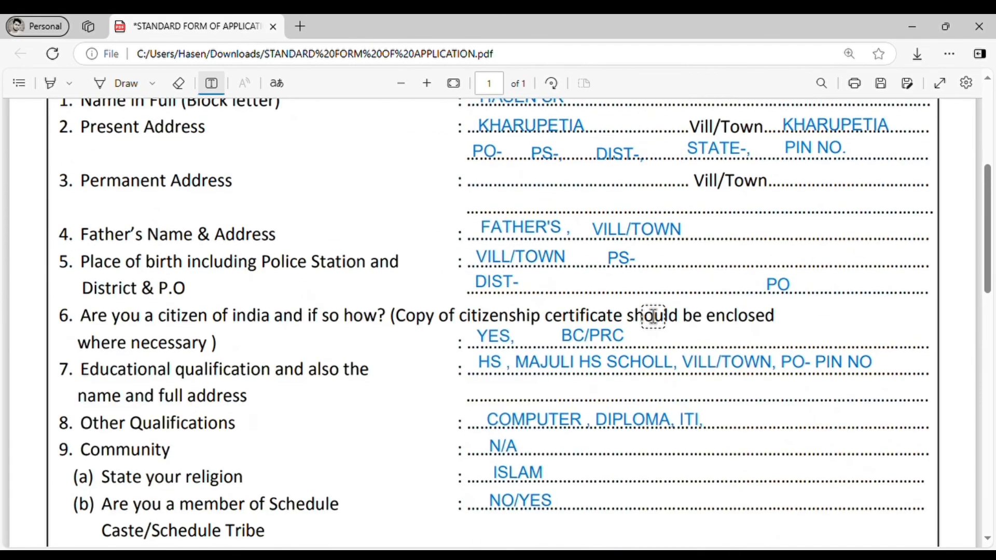
{"action": "scroll", "coordinate": [653, 316], "scroll_direction": "down", "scroll_amount": 10}
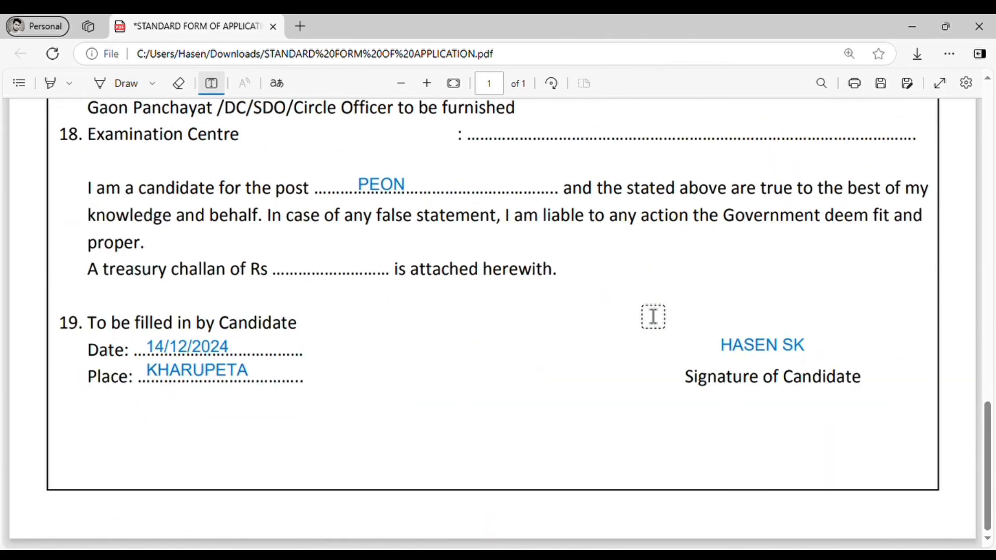
{"action": "scroll", "coordinate": [654, 316], "scroll_direction": "up", "scroll_amount": 20}
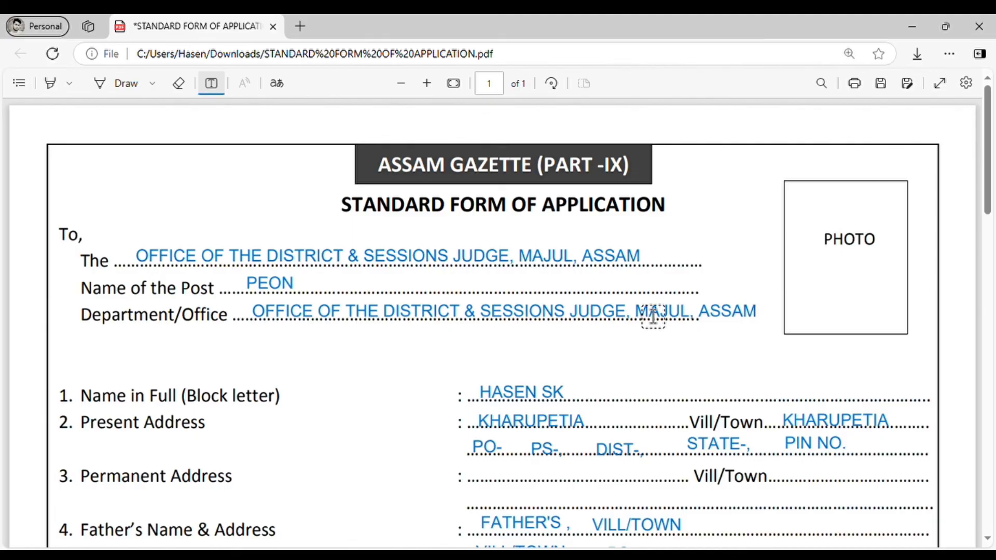
{"action": "scroll", "coordinate": [654, 317], "scroll_direction": "down", "scroll_amount": 15}
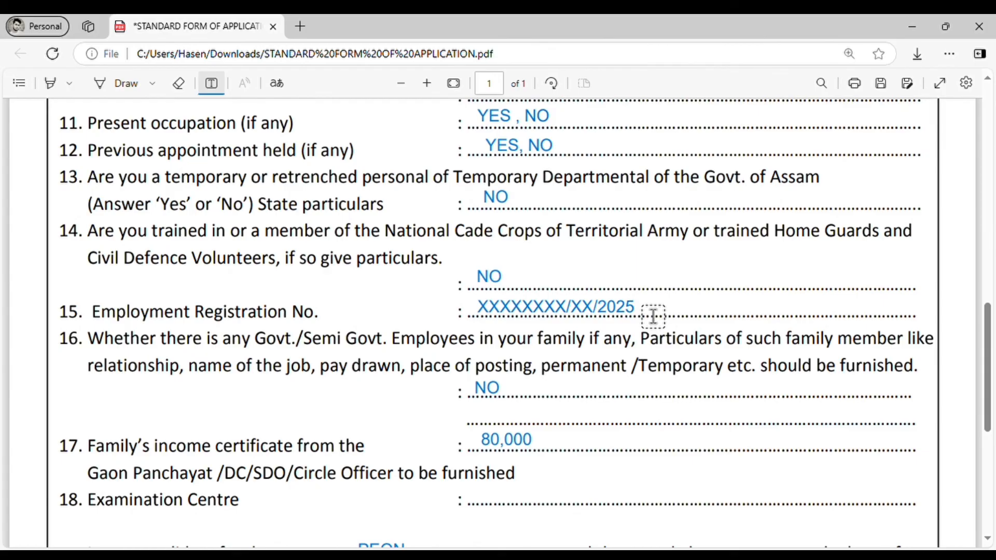
{"action": "scroll", "coordinate": [757, 281], "scroll_direction": "up", "scroll_amount": 15}
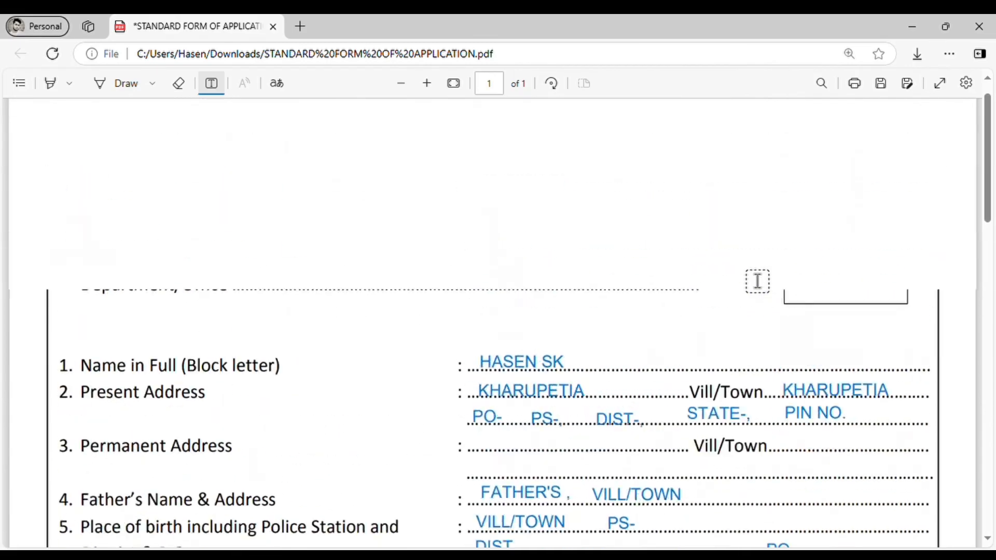
{"action": "scroll", "coordinate": [757, 281], "scroll_direction": "up", "scroll_amount": 1}
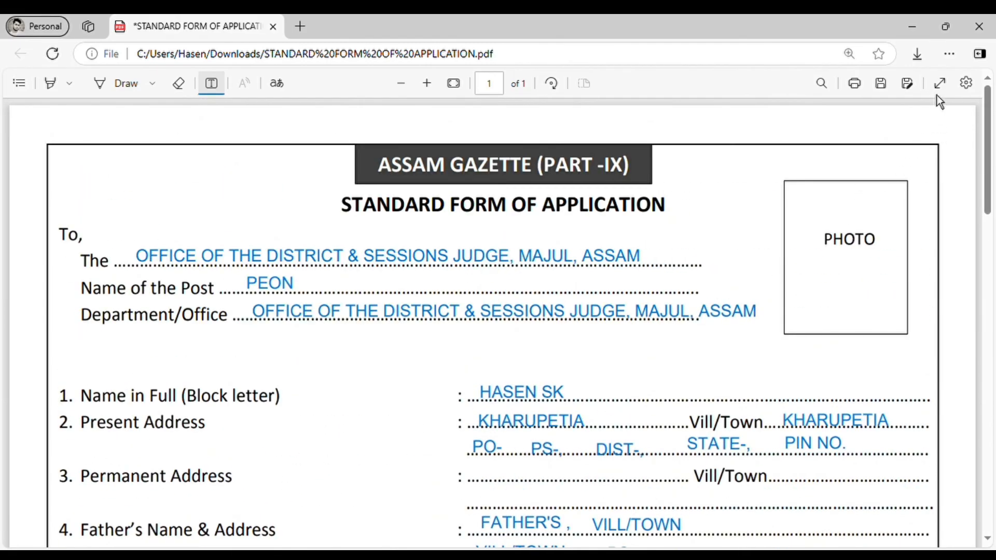